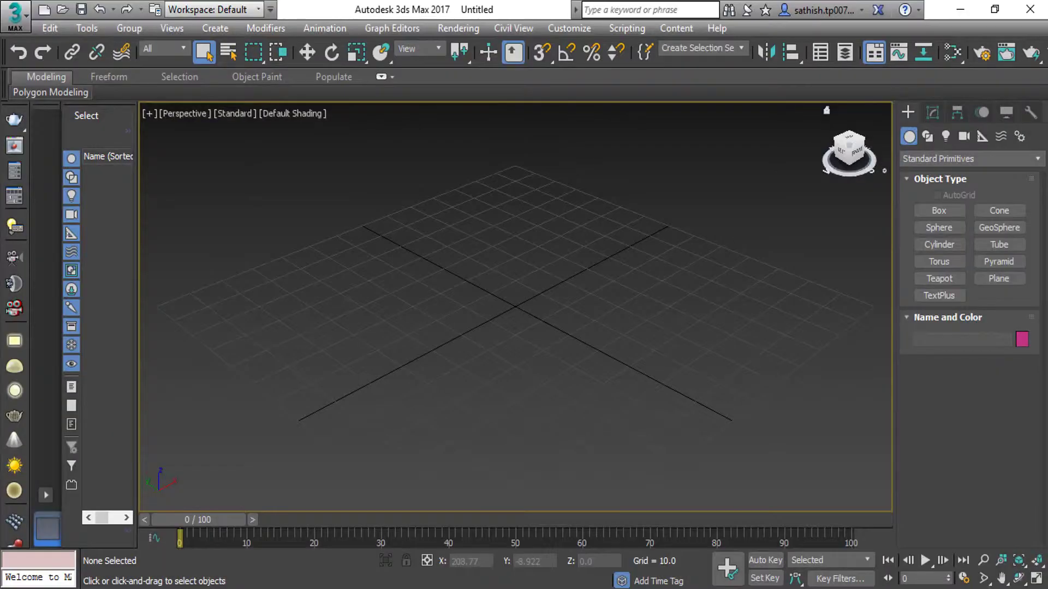
Create Plane001 at the grid centre with Length and Width of 100, then switch to Select and Move.
{"action": "left_click", "coordinate": [1015, 279]}
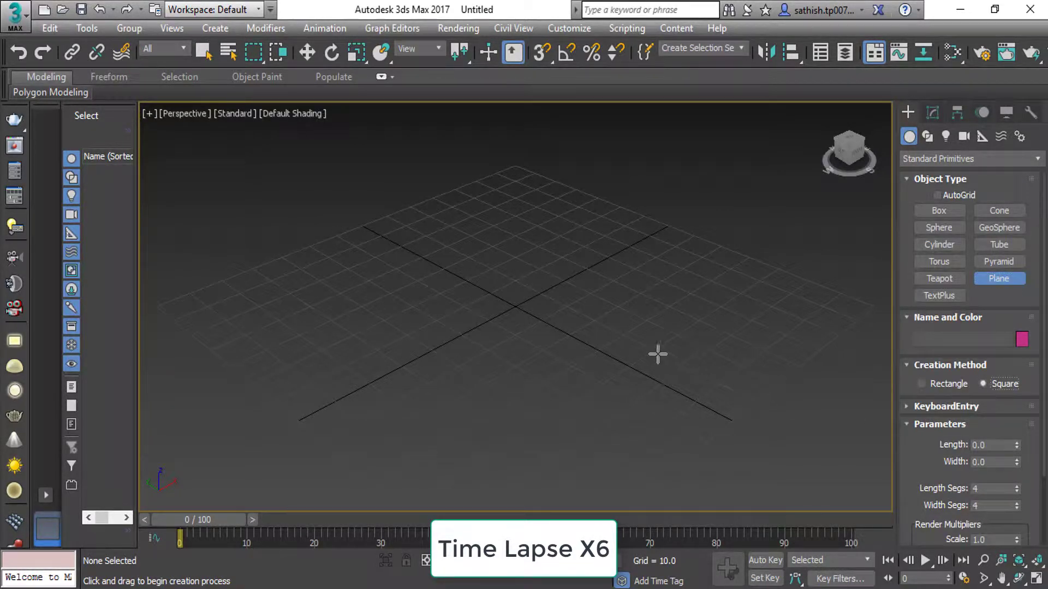
{"action": "left_click_drag", "start_coordinate": [514, 308], "coordinate": [730, 420]}
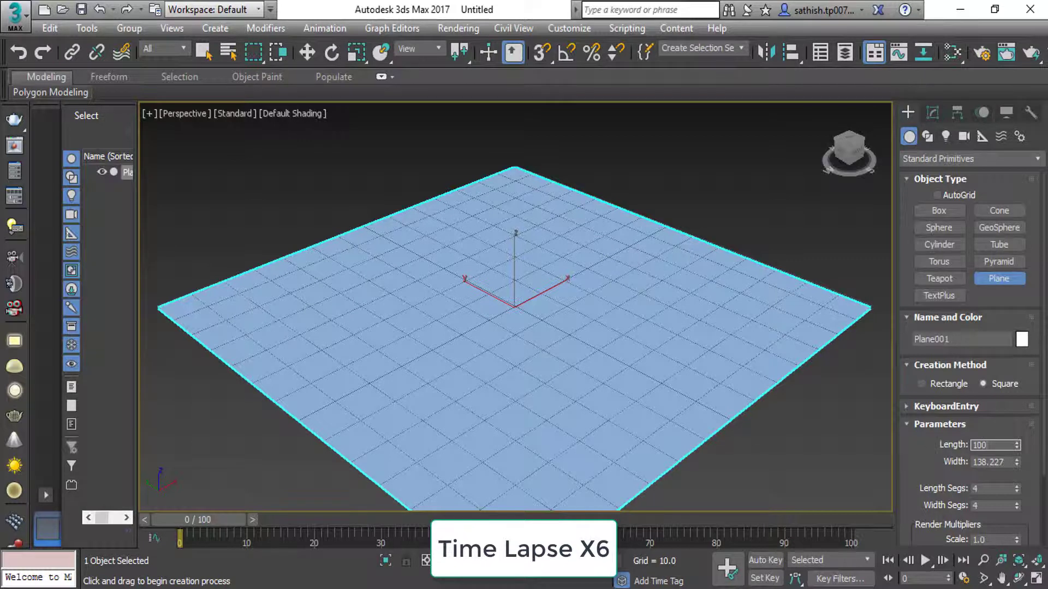
{"action": "left_click", "coordinate": [993, 463]}
{"action": "type", "text": "100"}
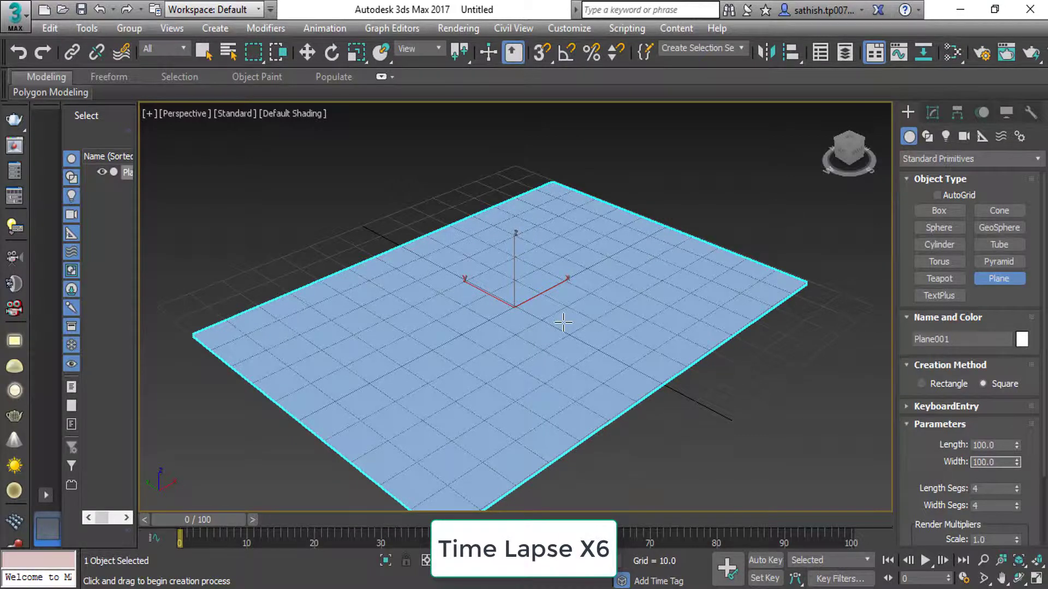
{"action": "key", "text": "Return"}
{"action": "key", "text": "w"}
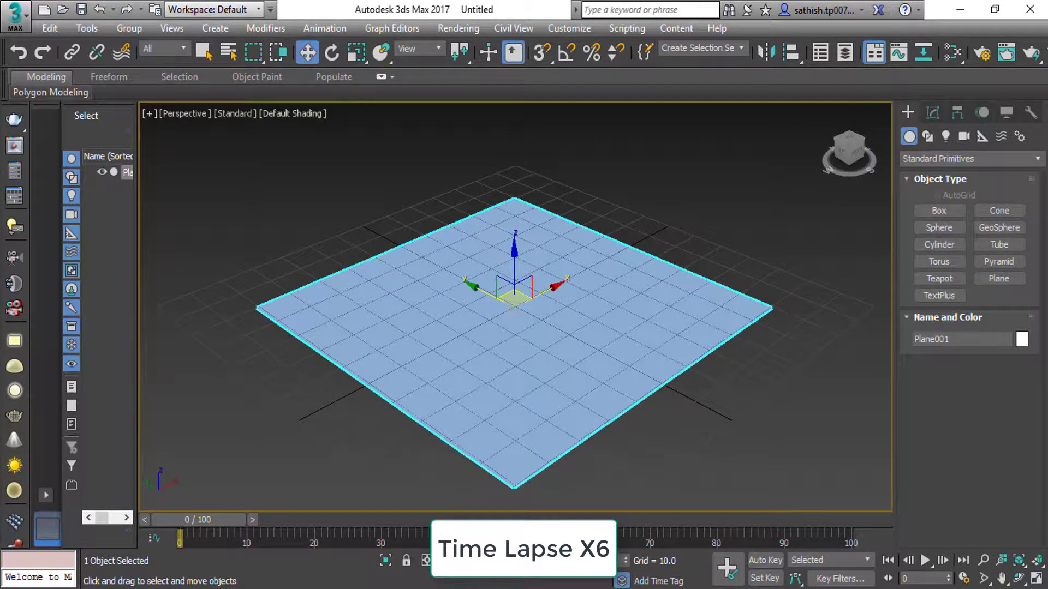
In the Compact Material Editor, give a sample material a Bitmap Base Color map.
{"action": "key", "text": "m"}
{"action": "left_click", "coordinate": [94, 112]}
{"action": "left_click", "coordinate": [112, 137]}
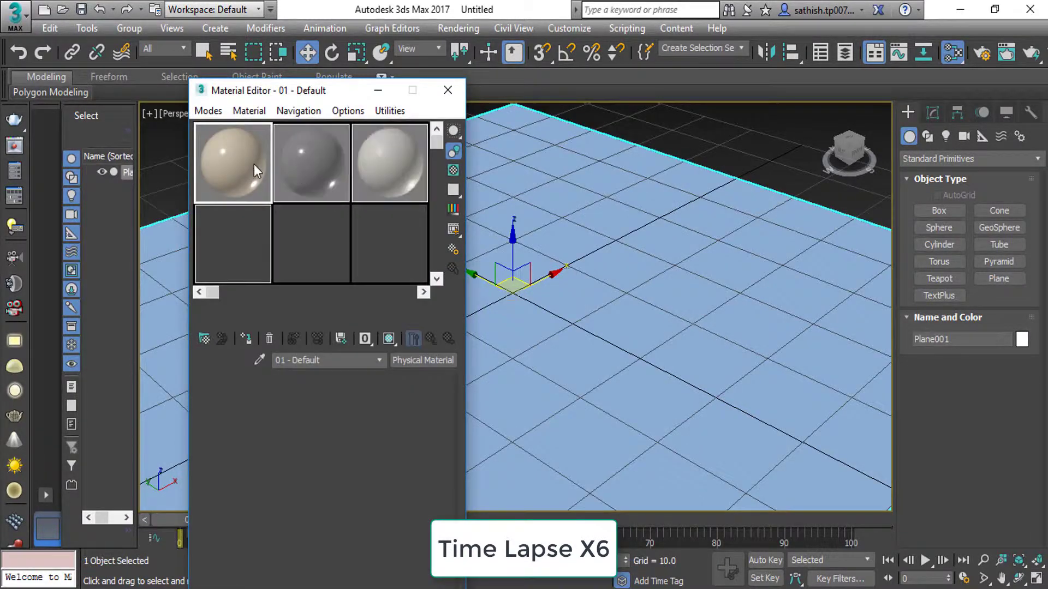
{"action": "left_click_drag", "start_coordinate": [212, 292], "coordinate": [394, 292]}
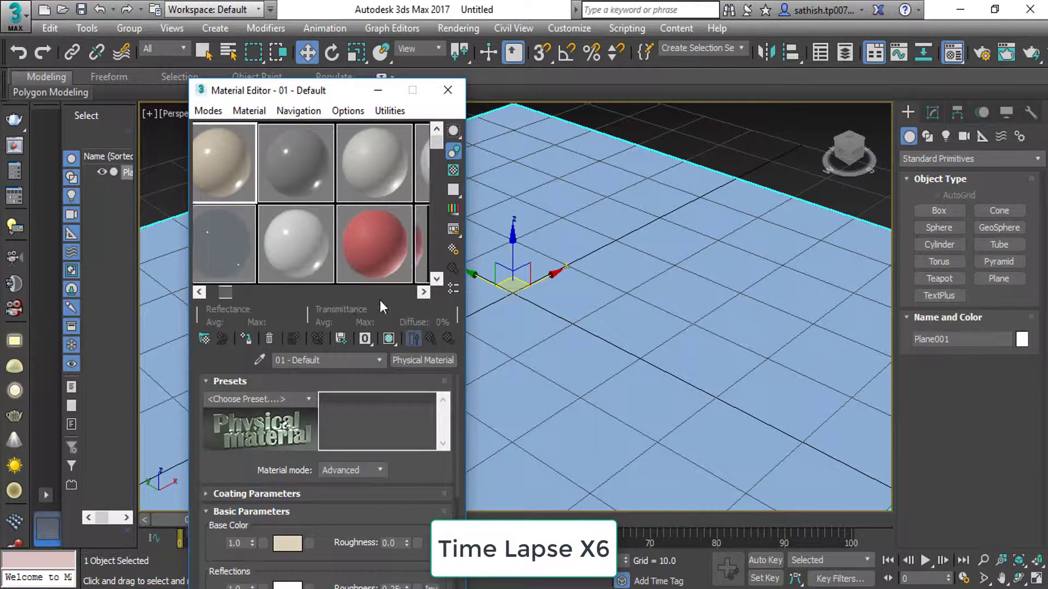
{"action": "left_click", "coordinate": [199, 292]}
{"action": "left_click", "coordinate": [310, 544]}
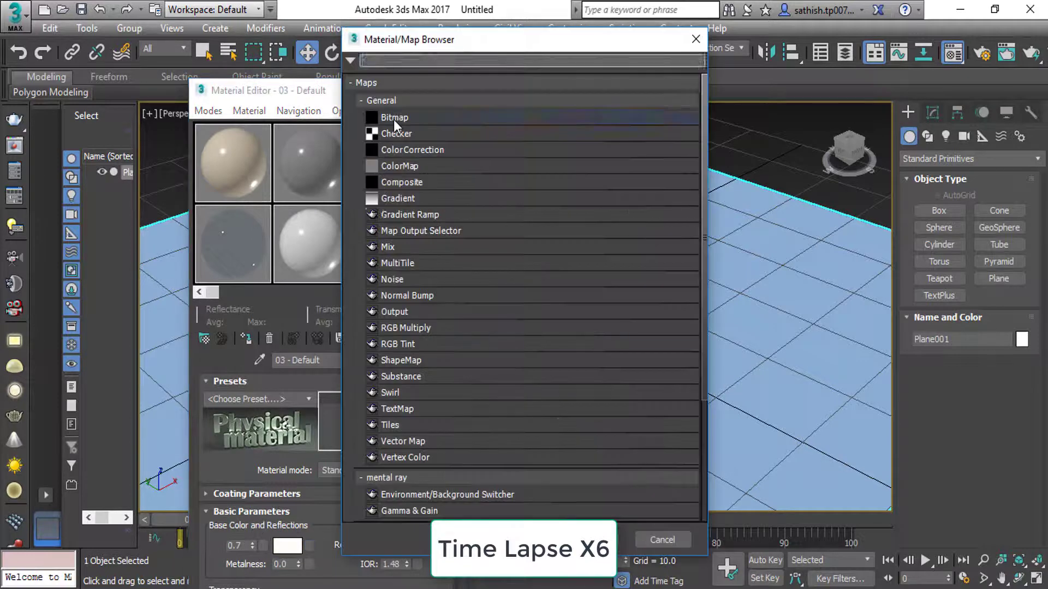
{"action": "double_click", "coordinate": [382, 113]}
Load the fidget spinner reference image, assign the material to Plane001 and show it in viewport.
{"action": "scroll", "coordinate": [262, 218], "scroll_direction": "down", "scroll_amount": 5}
{"action": "double_click", "coordinate": [180, 203]}
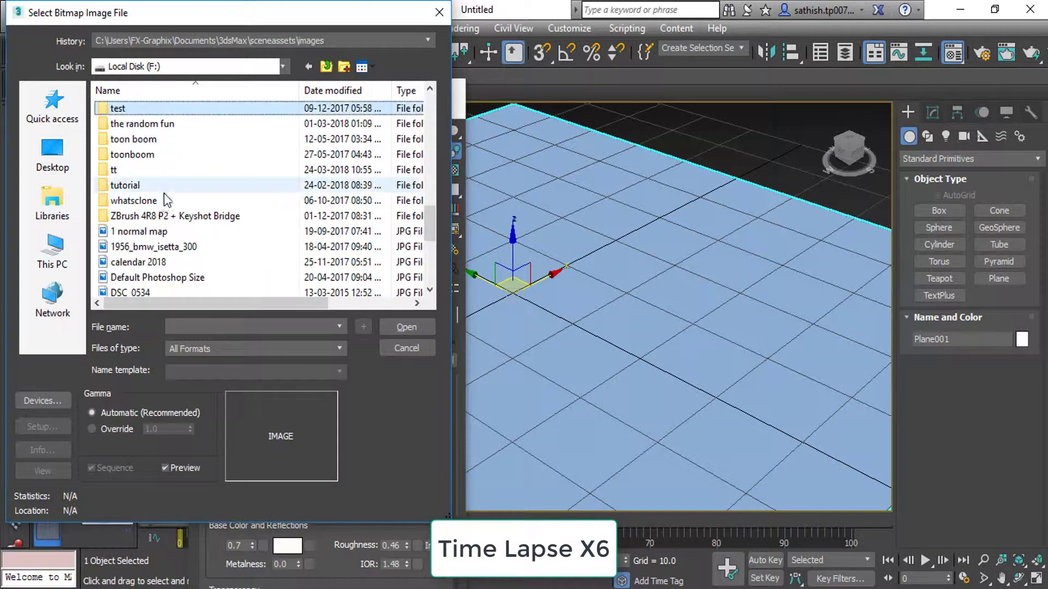
{"action": "double_click", "coordinate": [169, 202]}
{"action": "double_click", "coordinate": [360, 245]}
{"action": "scroll", "coordinate": [339, 237], "scroll_direction": "down", "scroll_amount": 3}
{"action": "double_click", "coordinate": [275, 117]}
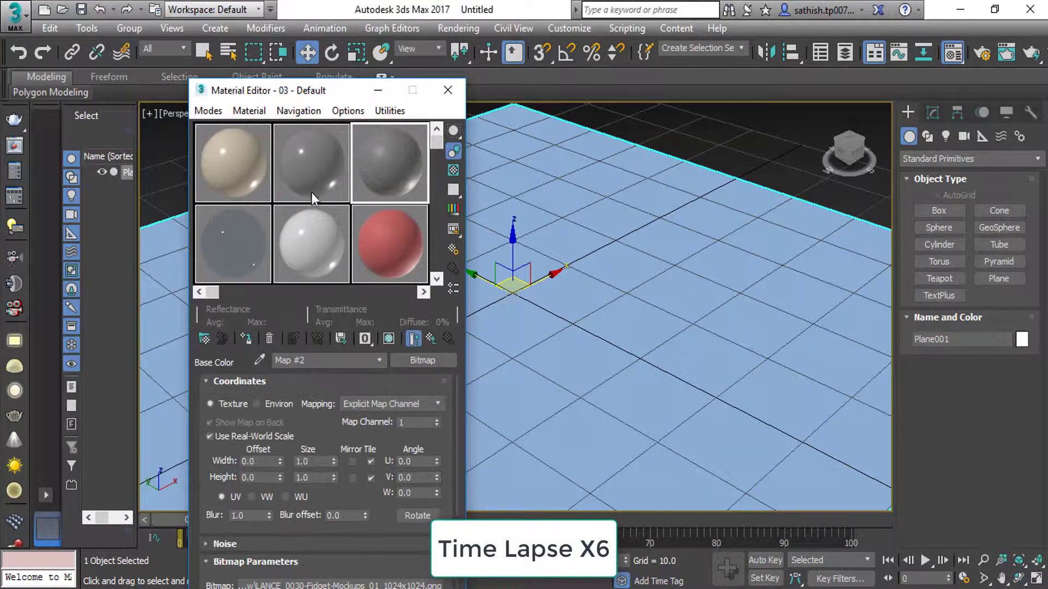
{"action": "left_click", "coordinate": [247, 337]}
{"action": "left_click", "coordinate": [389, 339]}
Add a UVW Map modifier, scale its gizmo, then remove the modifier again.
{"action": "left_click", "coordinate": [932, 112]}
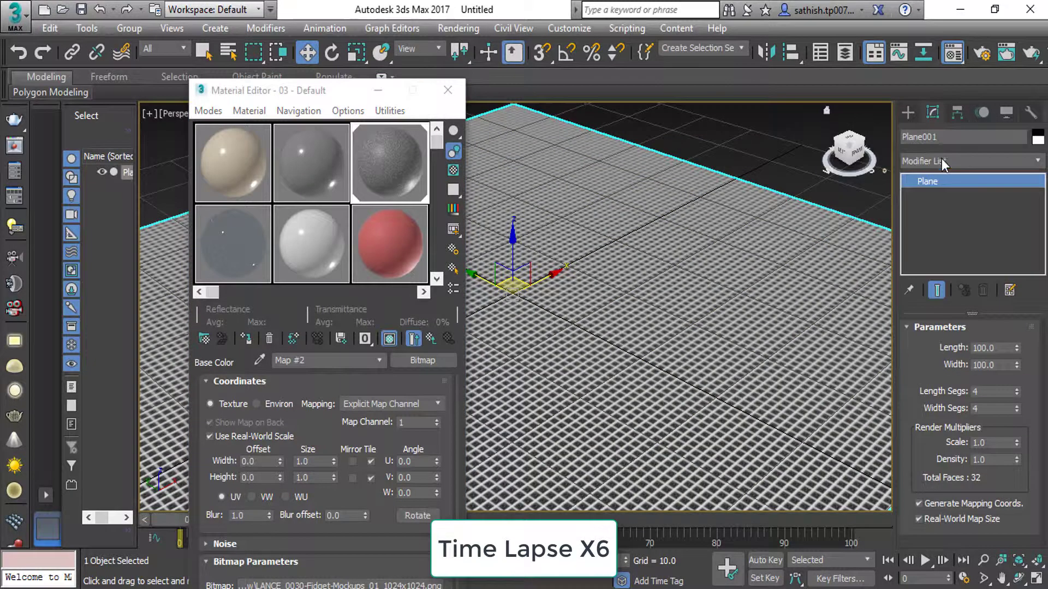
{"action": "left_click", "coordinate": [971, 160]}
{"action": "left_click", "coordinate": [946, 202]}
{"action": "left_click", "coordinate": [951, 195]}
{"action": "scroll", "coordinate": [654, 305], "scroll_direction": "down", "scroll_amount": 5}
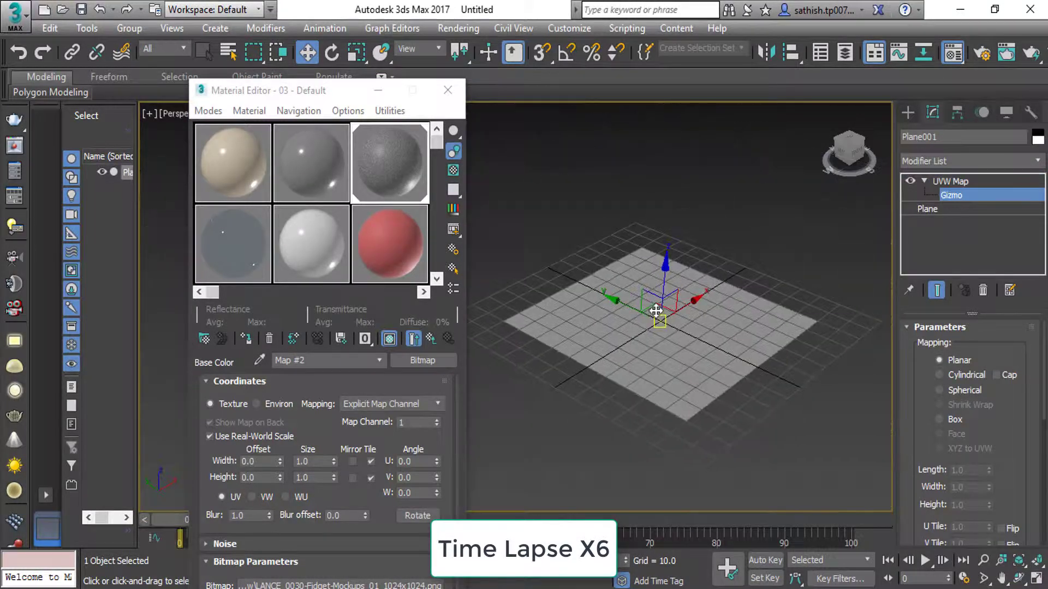
{"action": "key", "text": "r"}
{"action": "left_click_drag", "start_coordinate": [671, 293], "coordinate": [670, 328]}
{"action": "scroll", "coordinate": [699, 371], "scroll_direction": "up", "scroll_amount": 6}
{"action": "left_click", "coordinate": [983, 291]}
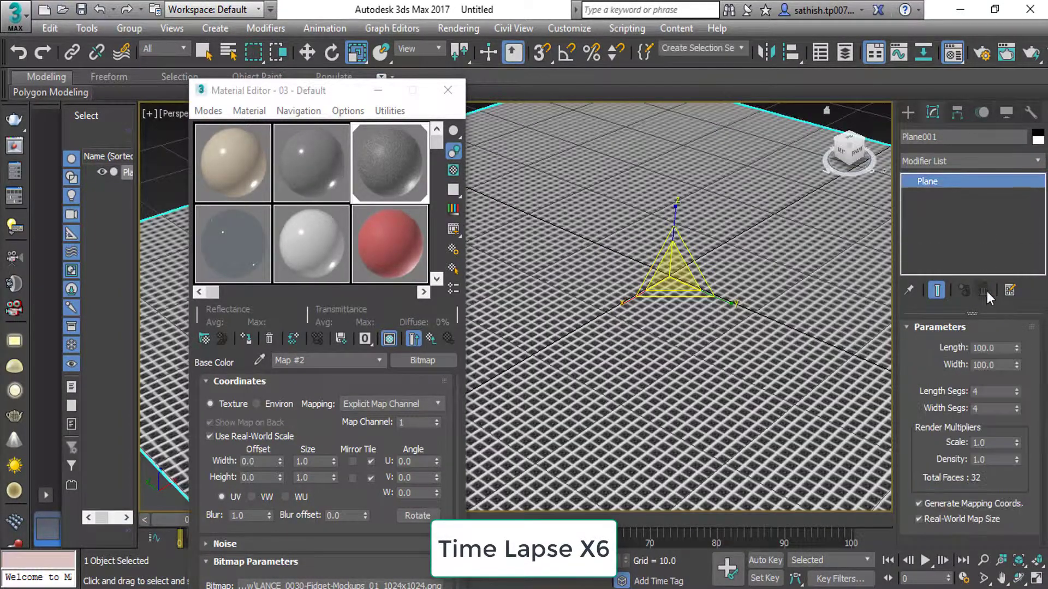
Try bitmap tiling values of 24, 30 and then 100 for width and height.
{"action": "left_click_drag", "start_coordinate": [333, 461], "coordinate": [329, 479]}
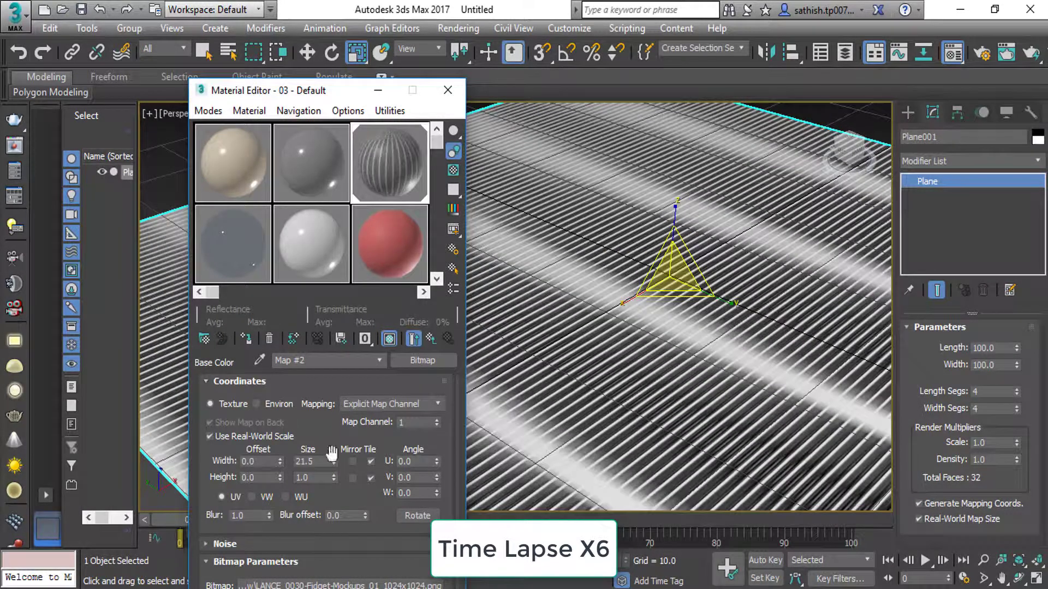
{"action": "double_click", "coordinate": [314, 478]}
{"action": "type", "text": "24"}
{"action": "key", "text": "Return"}
{"action": "type", "text": "30"}
{"action": "key", "text": "Tab"}
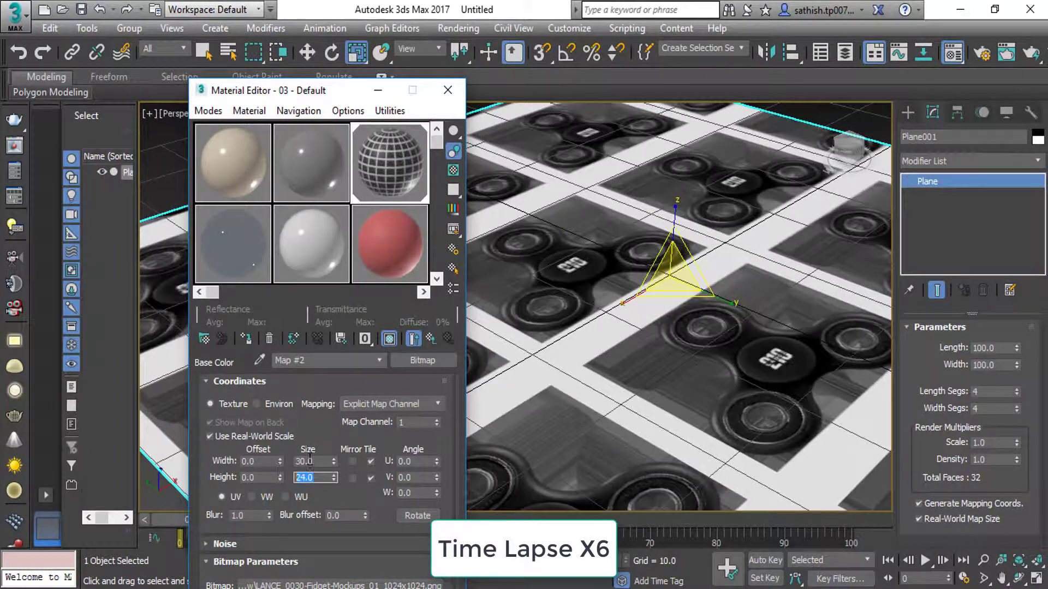
{"action": "type", "text": "100"}
{"action": "key", "text": "Tab"}
{"action": "type", "text": "100"}
{"action": "key", "text": "Return"}
{"action": "scroll", "coordinate": [580, 345], "scroll_direction": "up", "scroll_amount": 5}
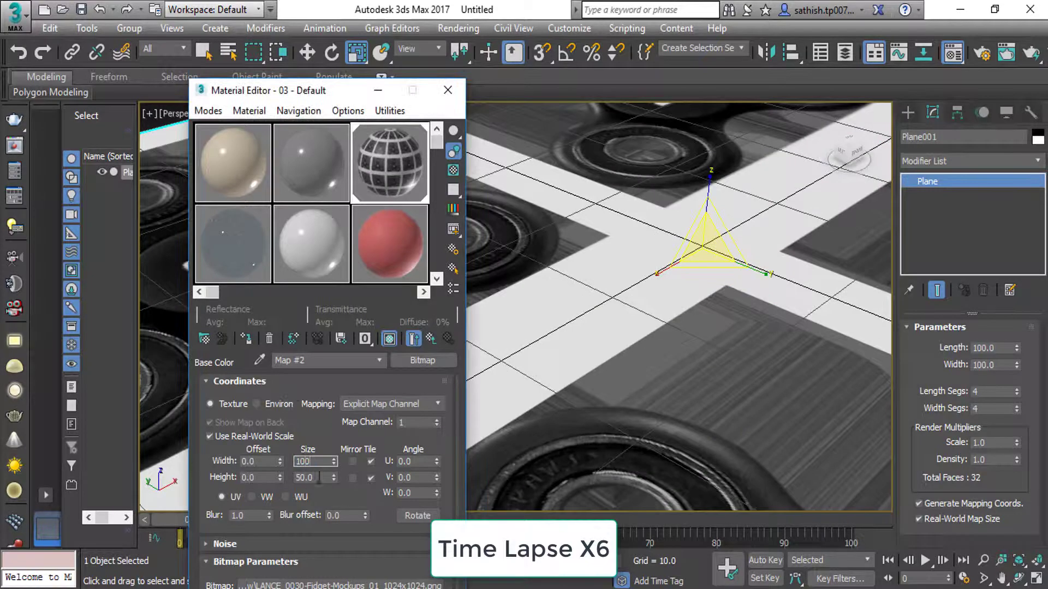
{"action": "scroll", "coordinate": [579, 345], "scroll_direction": "down", "scroll_amount": 5}
{"action": "middle_click_drag", "start_coordinate": [579, 345], "coordinate": [601, 305], "text": "alt"}
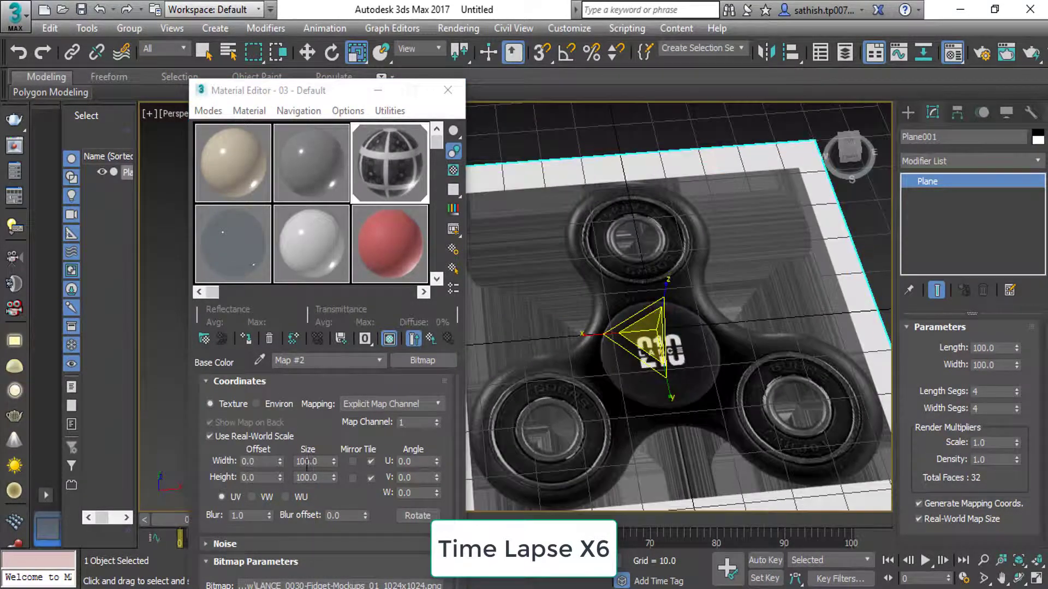
Change the bitmap tiling to 110, then 120 for width and height.
{"action": "double_click", "coordinate": [314, 461]}
{"action": "type", "text": "110"}
{"action": "key", "text": "Tab"}
{"action": "key", "text": "Return"}
{"action": "type", "text": "120"}
{"action": "key", "text": "Tab"}
{"action": "type", "text": "120"}
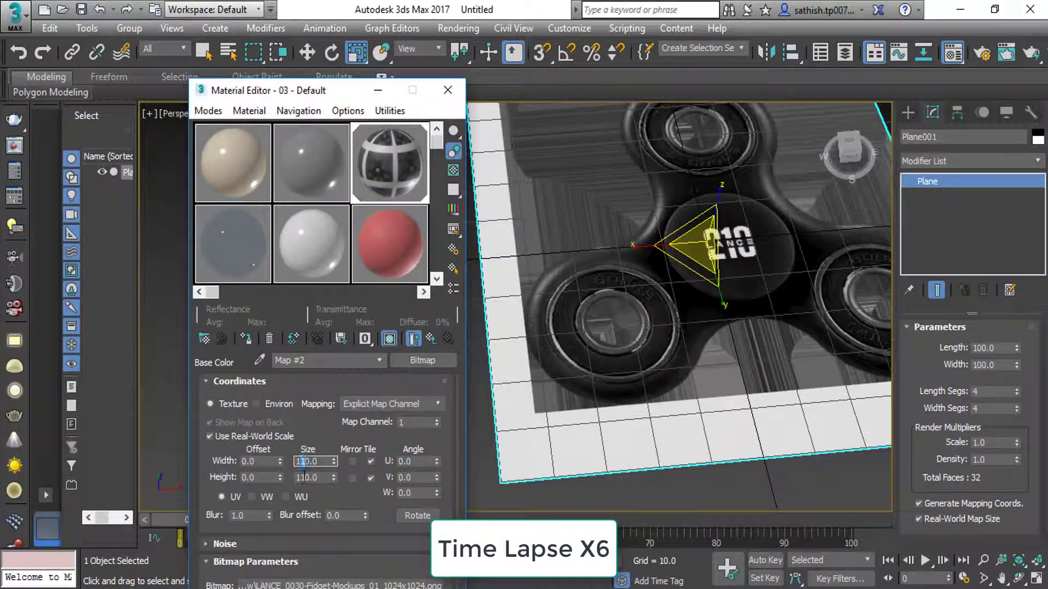
{"action": "key", "text": "Return"}
{"action": "middle_click_drag", "start_coordinate": [682, 327], "coordinate": [737, 245], "text": "alt"}
Re-add a UVW Map modifier and move its gizmo to shift the texture, undoing the last shift.
{"action": "left_click", "coordinate": [969, 160]}
{"action": "left_click", "coordinate": [950, 382]}
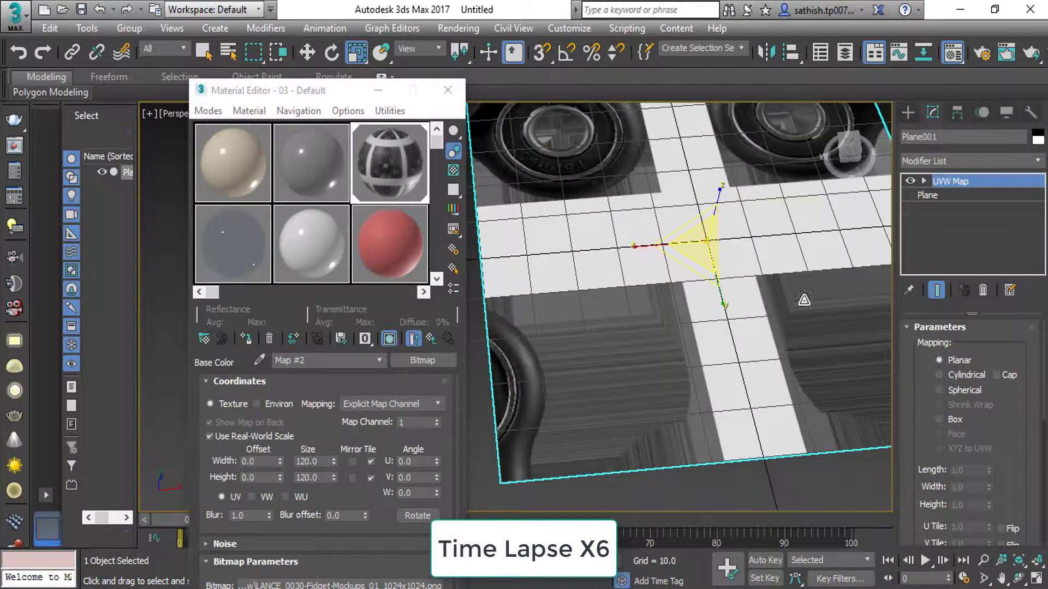
{"action": "left_click", "coordinate": [951, 195]}
{"action": "key", "text": "w"}
{"action": "left_click_drag", "start_coordinate": [690, 262], "coordinate": [634, 345]}
{"action": "scroll", "coordinate": [635, 344], "scroll_direction": "down", "scroll_amount": 5}
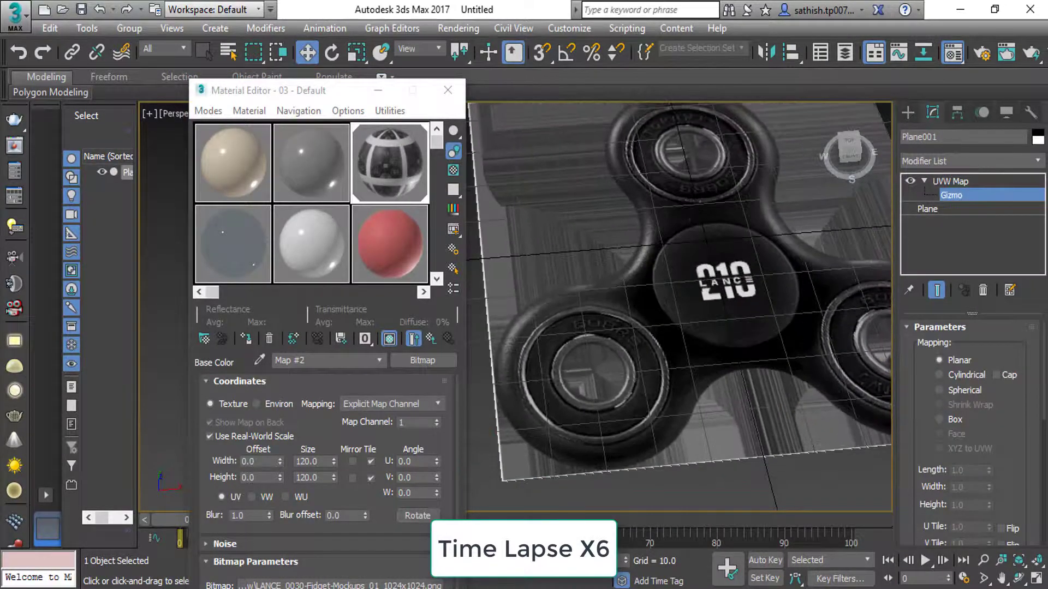
{"action": "left_click", "coordinate": [447, 90]}
{"action": "left_click_drag", "start_coordinate": [432, 469], "coordinate": [415, 540]}
{"action": "key", "text": "ctrl+z"}
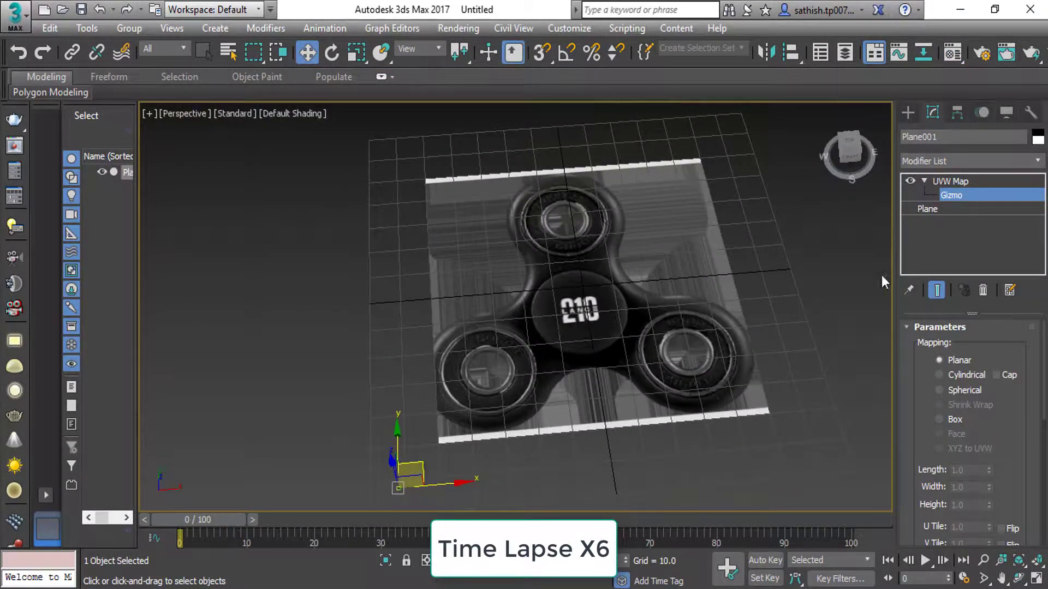
Set the tiling to 110, leave the gizmo level and frame the textured plane in Top view.
{"action": "key", "text": "m"}
{"action": "left_click", "coordinate": [304, 478]}
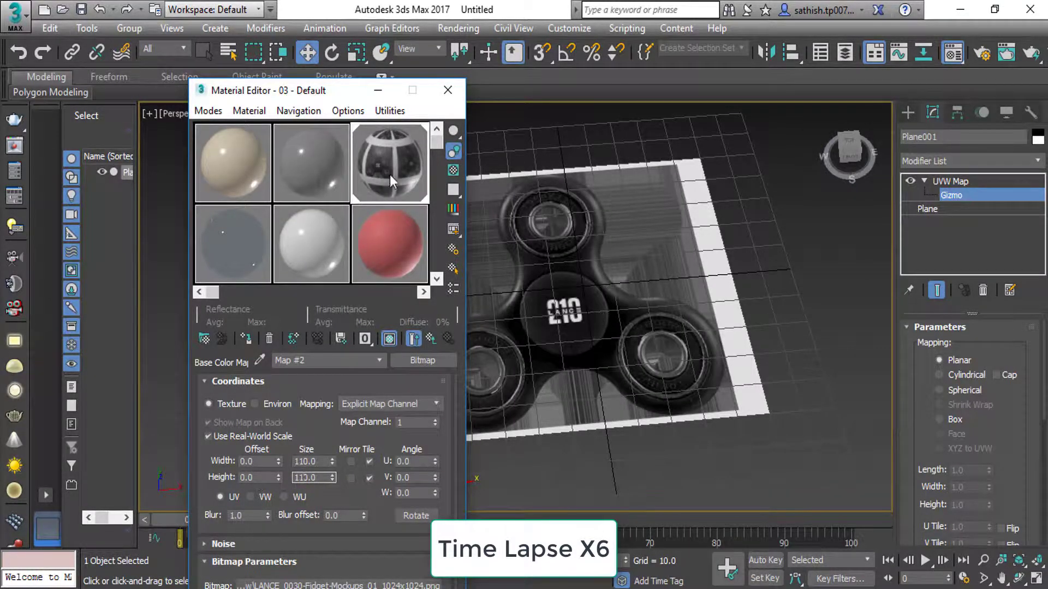
{"action": "key", "text": "Return"}
{"action": "left_click", "coordinate": [447, 90]}
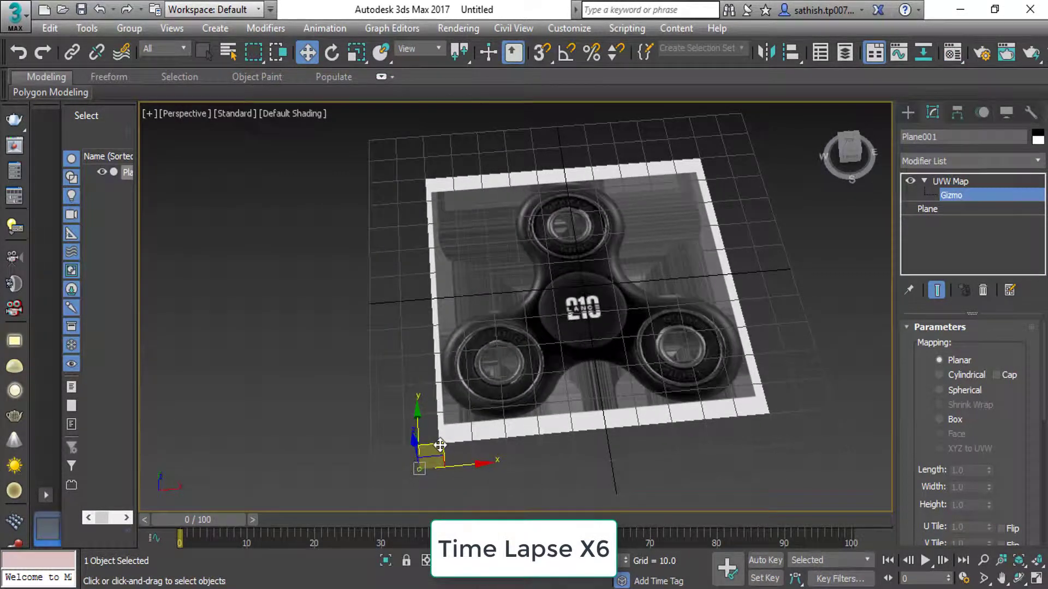
{"action": "key", "text": "ctrl+b"}
{"action": "scroll", "coordinate": [643, 276], "scroll_direction": "up", "scroll_amount": 3}
{"action": "mouse_move", "coordinate": [642, 276]}
{"action": "middle_mouse_down", "text": "alt"}
{"action": "mouse_move", "coordinate": [592, 304]}
{"action": "mouse_move", "coordinate": [606, 327]}
{"action": "middle_mouse_up", "text": "alt"}
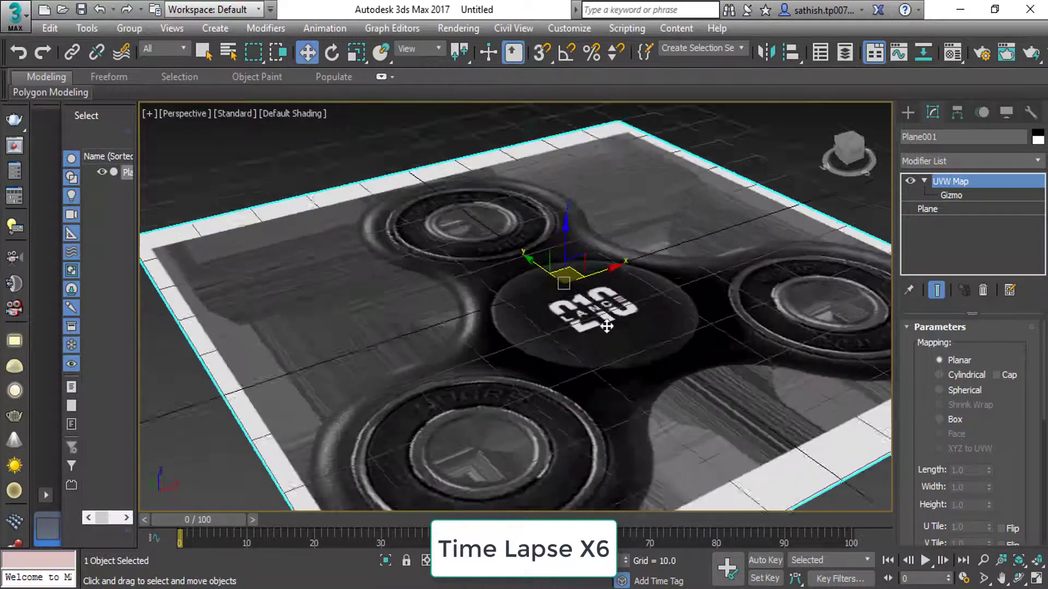
{"action": "key", "text": "t"}
{"action": "key", "text": "F3"}
{"action": "key", "text": "F3"}
{"action": "scroll", "coordinate": [507, 146], "scroll_direction": "down", "scroll_amount": 2}
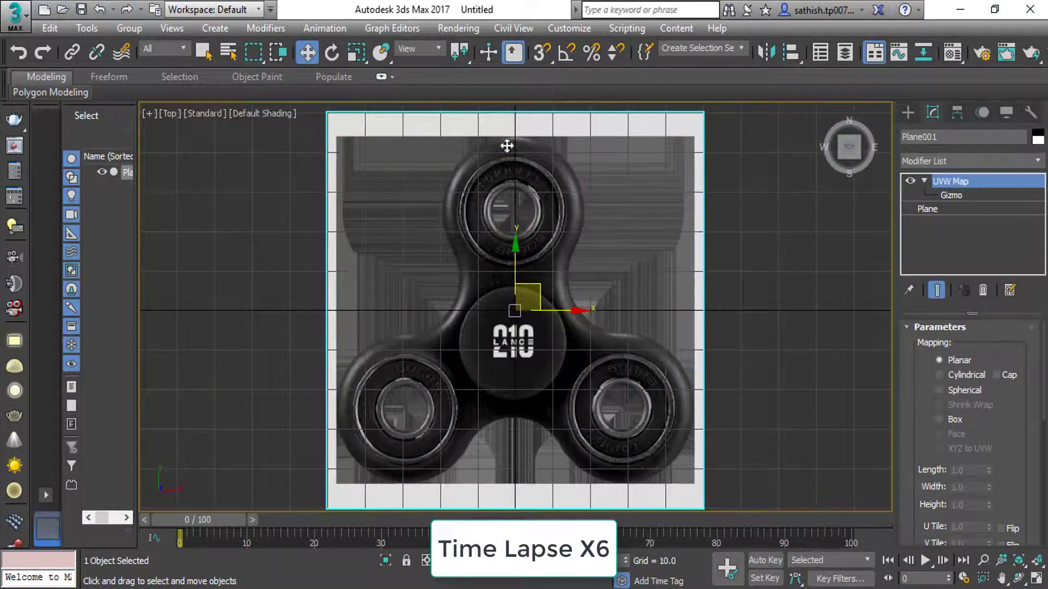
{"action": "left_click", "coordinate": [908, 112]}
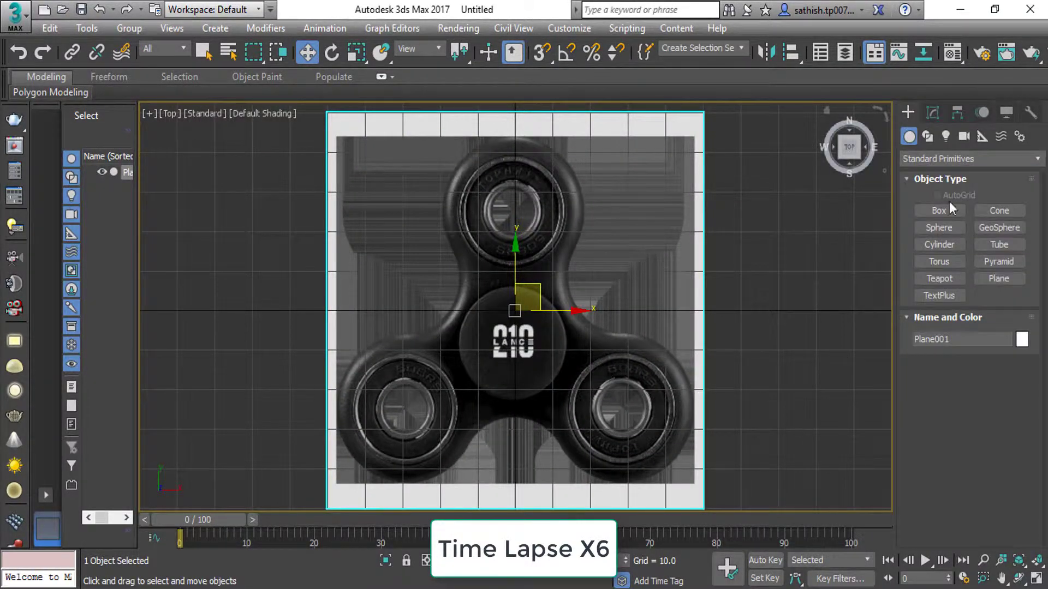
Draw a circle around the spinner's centre cap, abandoning a first donut attempt.
{"action": "left_click", "coordinate": [927, 136]}
{"action": "left_click", "coordinate": [1000, 257]}
{"action": "left_click_drag", "start_coordinate": [512, 338], "coordinate": [538, 368]}
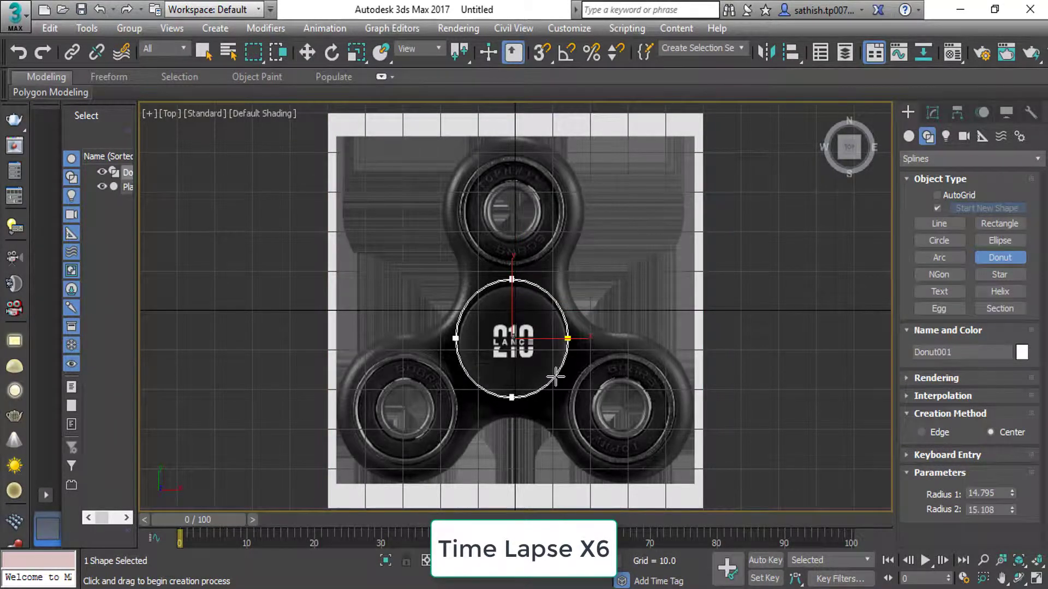
{"action": "right_click", "coordinate": [555, 376]}
{"action": "scroll", "coordinate": [562, 360], "scroll_direction": "up", "scroll_amount": 3}
{"action": "left_click", "coordinate": [939, 240]}
{"action": "mouse_move", "coordinate": [523, 300]}
{"action": "left_mouse_down"}
{"action": "mouse_move", "coordinate": [582, 391]}
{"action": "mouse_move", "coordinate": [654, 429]}
{"action": "left_mouse_up"}
{"action": "key", "text": "w"}
{"action": "scroll", "coordinate": [513, 354], "scroll_direction": "down", "scroll_amount": 3}
Draw a donut spline over the right-hand bearing.
{"action": "left_click", "coordinate": [1000, 257]}
{"action": "left_click", "coordinate": [647, 410]}
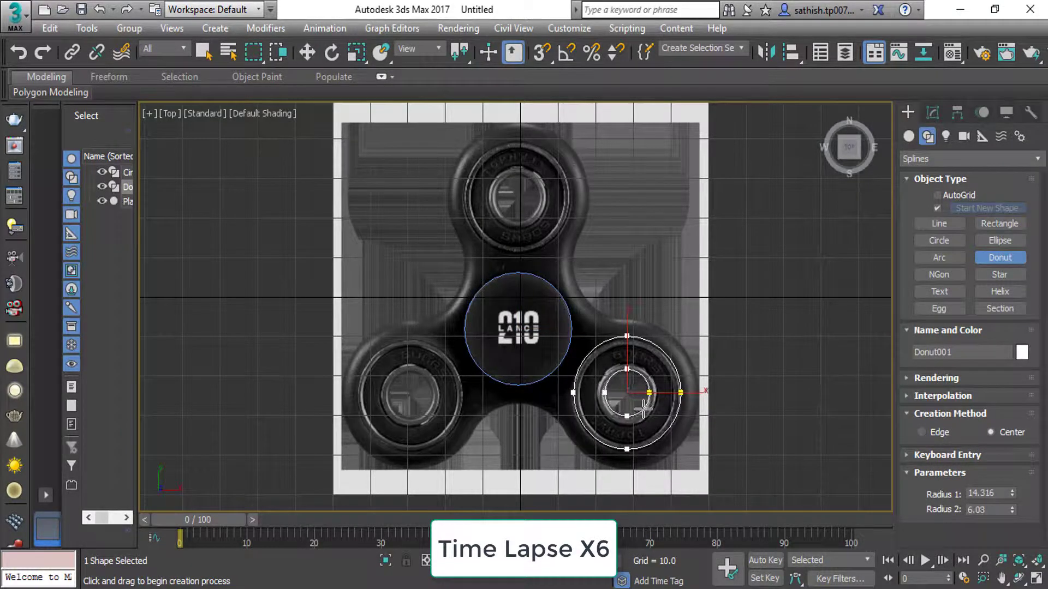
{"action": "key", "text": "w"}
{"action": "scroll", "coordinate": [653, 358], "scroll_direction": "up", "scroll_amount": 5}
{"action": "scroll", "coordinate": [660, 303], "scroll_direction": "down", "scroll_amount": 3}
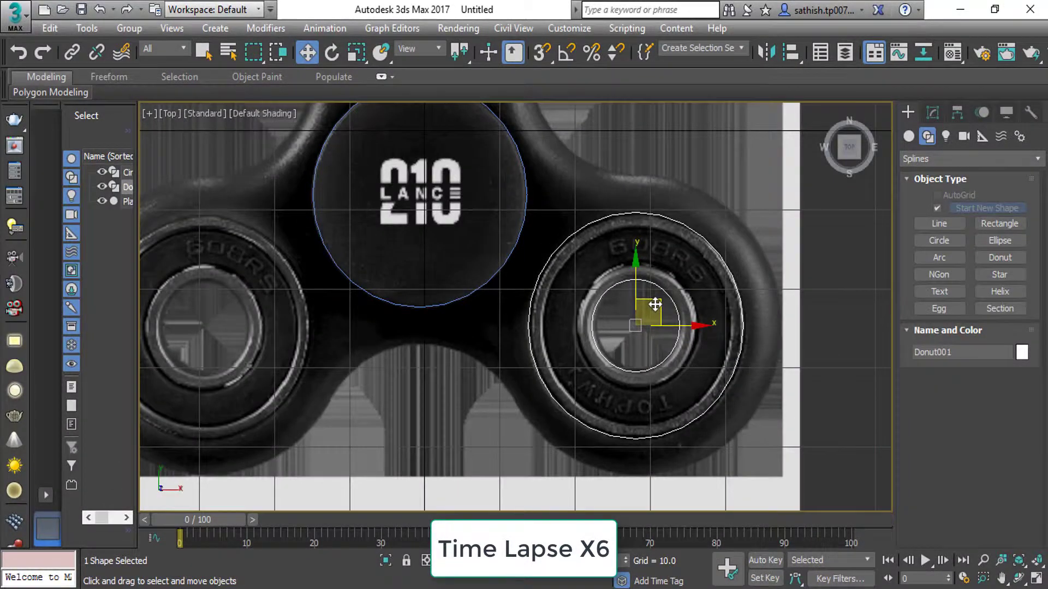
{"action": "scroll", "coordinate": [660, 304], "scroll_direction": "down", "scroll_amount": 2}
Turn on Affect Pivot Only and align the donut's pivot to the plane's centre.
{"action": "left_click", "coordinate": [766, 52]}
{"action": "left_click", "coordinate": [957, 113]}
{"action": "left_click", "coordinate": [970, 223]}
{"action": "left_click", "coordinate": [389, 245]}
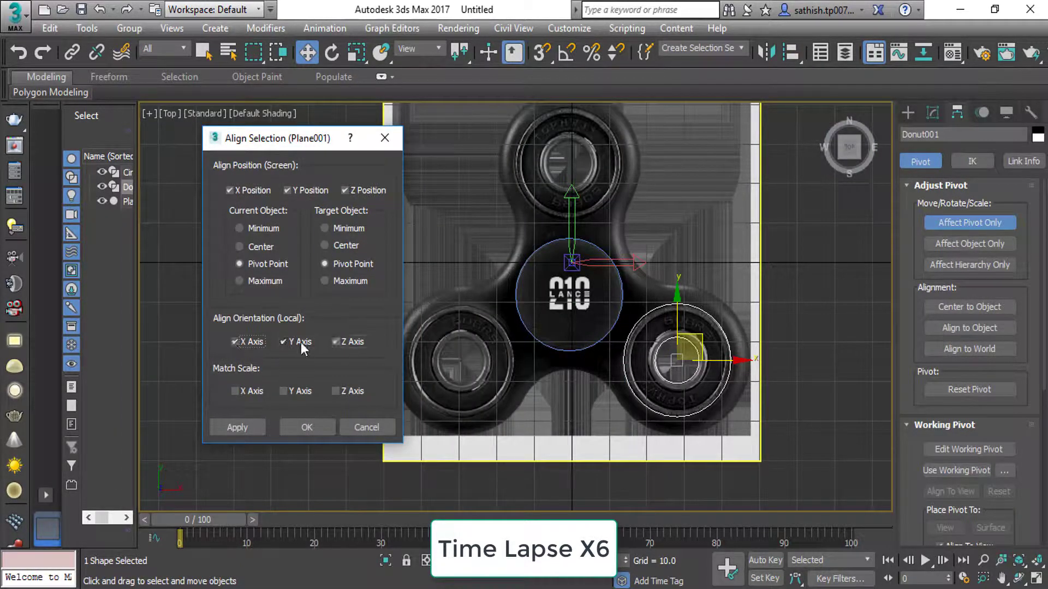
{"action": "left_click", "coordinate": [237, 428]}
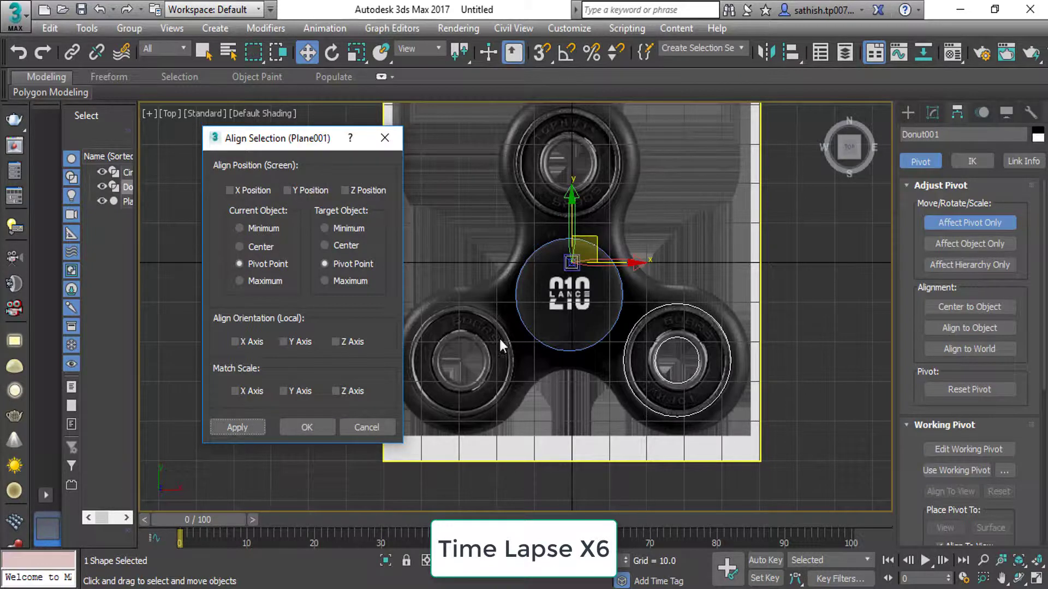
{"action": "key", "text": "Return"}
{"action": "scroll", "coordinate": [590, 222], "scroll_direction": "up", "scroll_amount": 3}
{"action": "scroll", "coordinate": [335, 374], "scroll_direction": "down", "scroll_amount": 3}
Reposition the bearing donut and re-align its pivot to the centre circle.
{"action": "left_click_drag", "start_coordinate": [234, 245], "coordinate": [334, 375]}
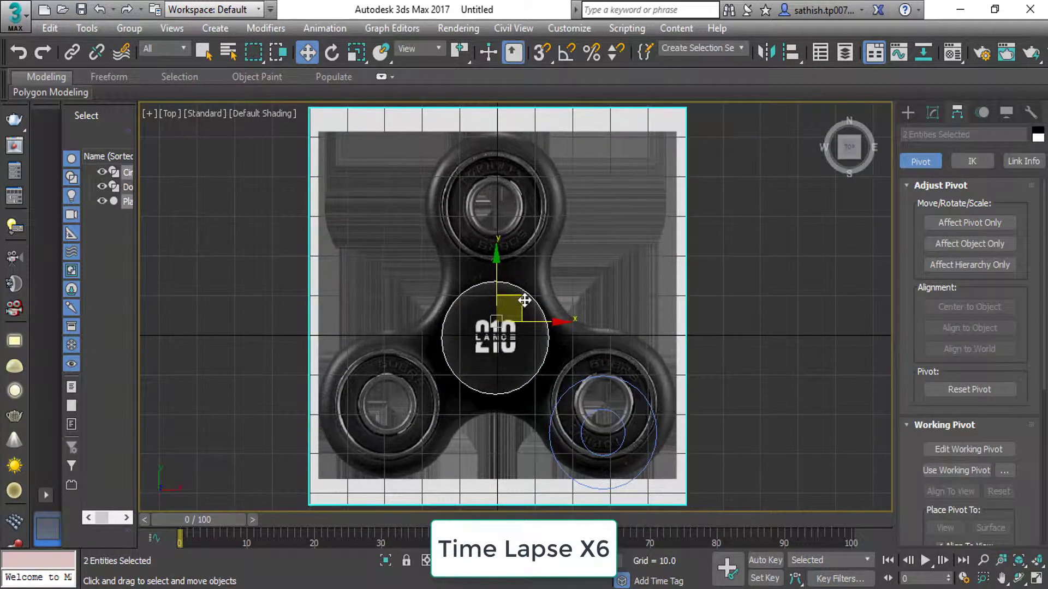
{"action": "left_click_drag", "start_coordinate": [524, 301], "coordinate": [525, 297]}
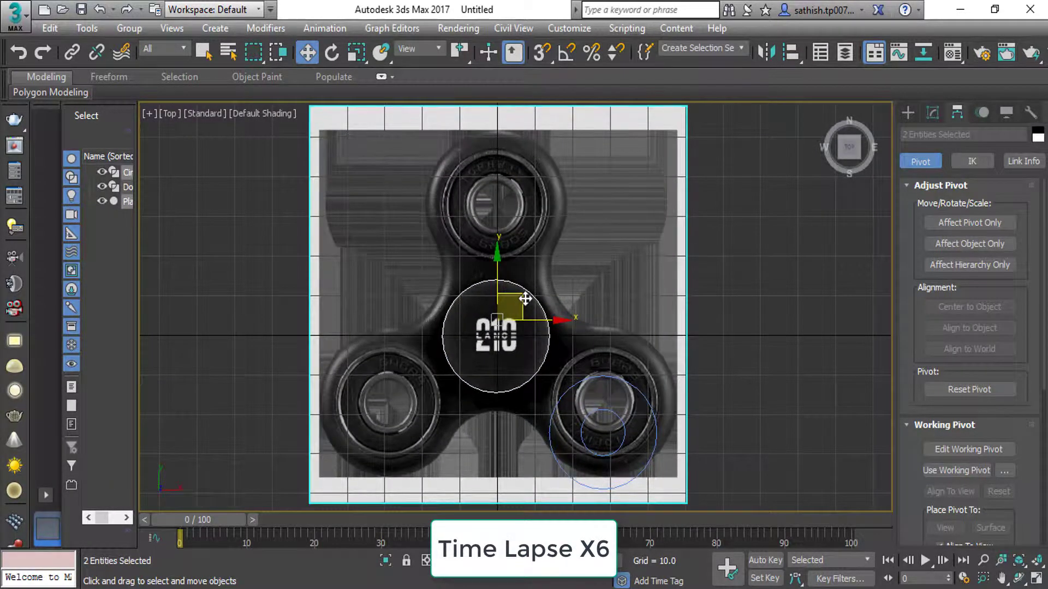
{"action": "left_click", "coordinate": [614, 383]}
{"action": "left_click_drag", "start_coordinate": [606, 382], "coordinate": [607, 354]}
{"action": "left_click", "coordinate": [969, 222]}
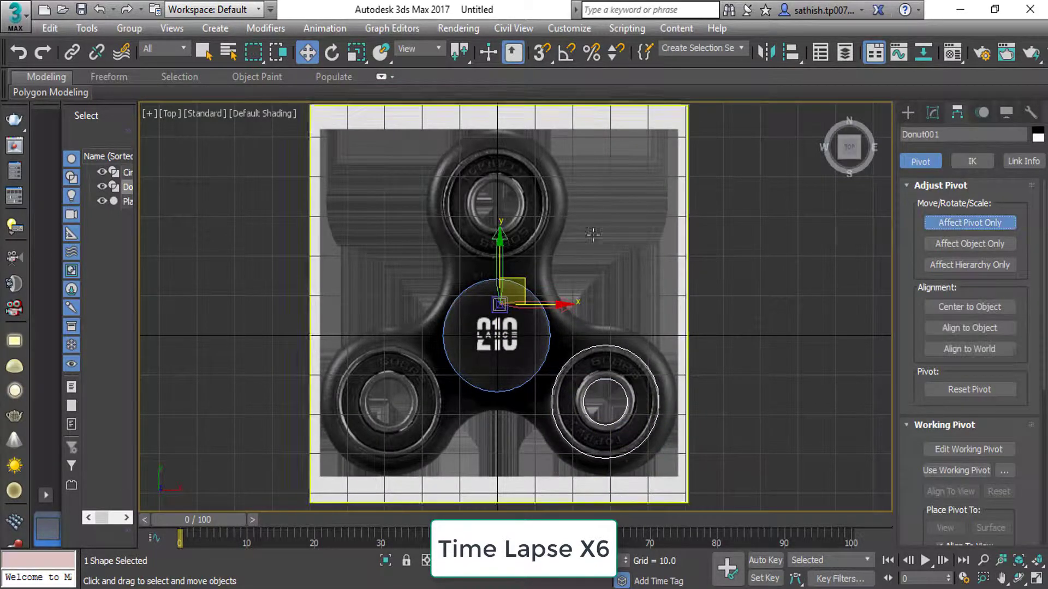
{"action": "key", "text": "alt+a"}
{"action": "left_click", "coordinate": [540, 306]}
{"action": "left_click", "coordinate": [297, 428]}
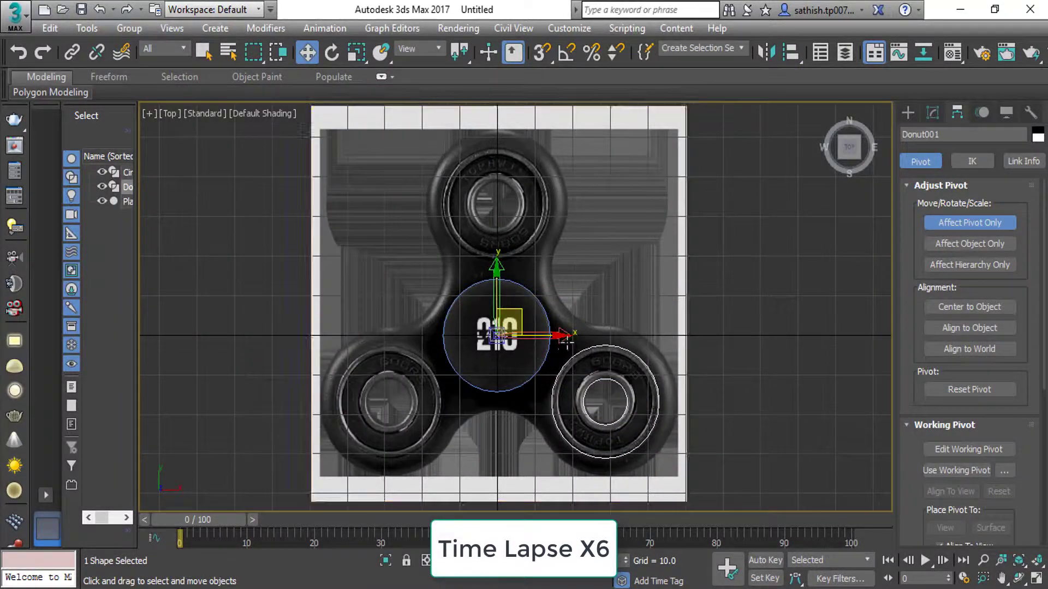
{"action": "key", "text": "p"}
{"action": "middle_click_drag", "start_coordinate": [566, 341], "coordinate": [600, 349], "text": "alt"}
{"action": "key", "text": "alt+w"}
{"action": "key", "text": "alt+w"}
{"action": "scroll", "coordinate": [615, 363], "scroll_direction": "up", "scroll_amount": 2}
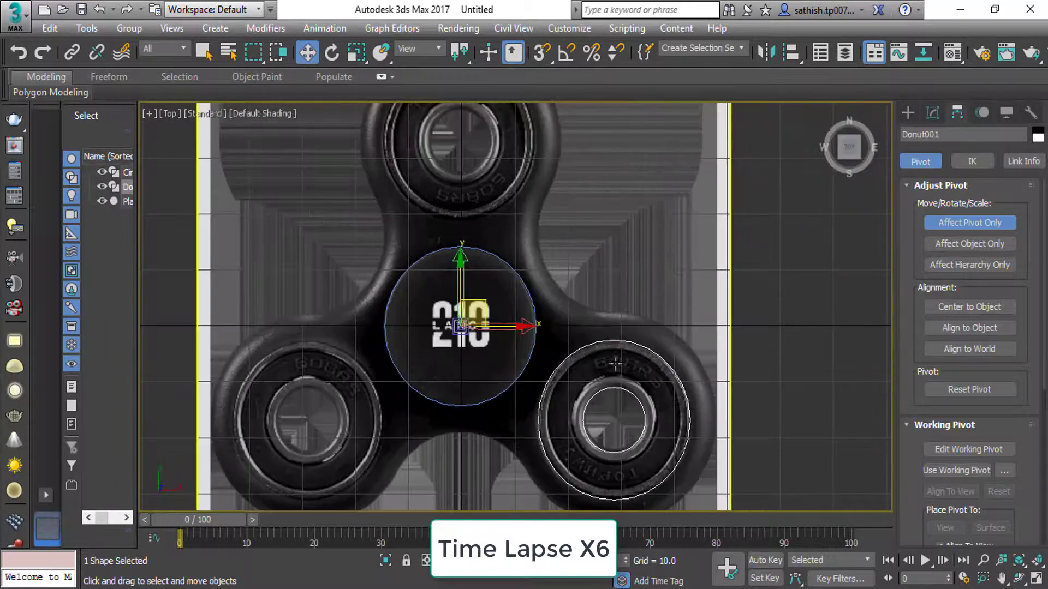
Array the donut with Count 3 and a 121° Z rotation around the centre, then inspect the rings.
{"action": "left_click", "coordinate": [87, 28]}
{"action": "left_click", "coordinate": [104, 164]}
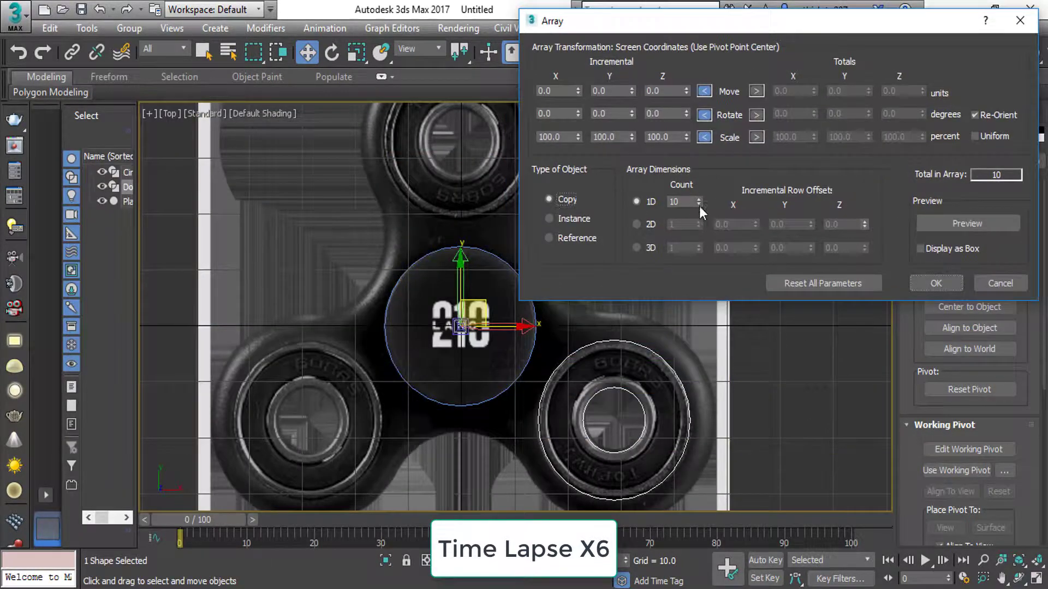
{"action": "left_click_drag", "start_coordinate": [698, 203], "coordinate": [699, 224]}
{"action": "left_click", "coordinate": [967, 223]}
{"action": "left_click_drag", "start_coordinate": [687, 112], "coordinate": [670, 15]}
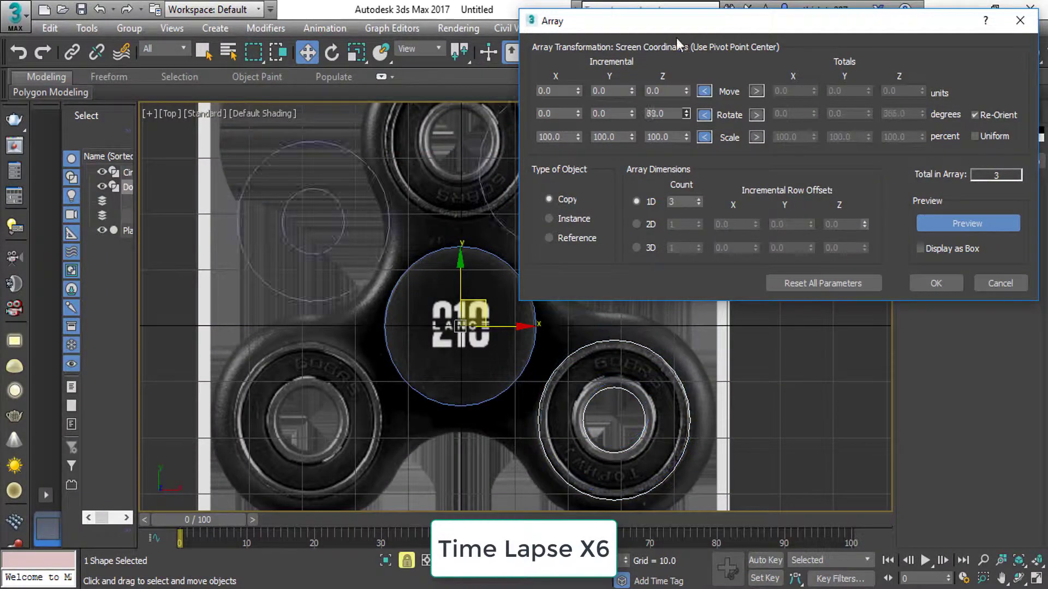
{"action": "left_click", "coordinate": [936, 283]}
{"action": "left_click", "coordinate": [957, 112]}
{"action": "scroll", "coordinate": [461, 327], "scroll_direction": "down", "scroll_amount": 5}
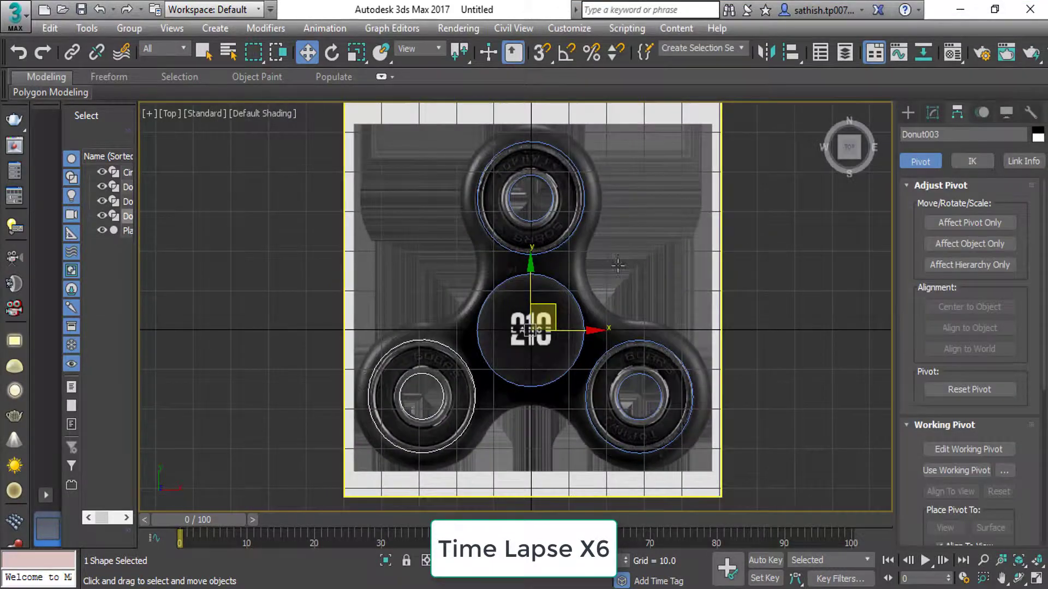
{"action": "key", "text": "alt+w"}
{"action": "key", "text": "alt+w"}
{"action": "mouse_move", "coordinate": [595, 339]}
{"action": "middle_mouse_down", "text": "alt"}
{"action": "mouse_move", "coordinate": [591, 316]}
{"action": "mouse_move", "coordinate": [627, 382]}
{"action": "mouse_move", "coordinate": [616, 349]}
{"action": "middle_mouse_up", "text": "alt"}
{"action": "key", "text": "alt+w"}
{"action": "key", "text": "alt+w"}
Draw a star over the spinner, rotate its tips toward the lobes, and adjust its radii to cover it.
{"action": "left_click", "coordinate": [908, 113]}
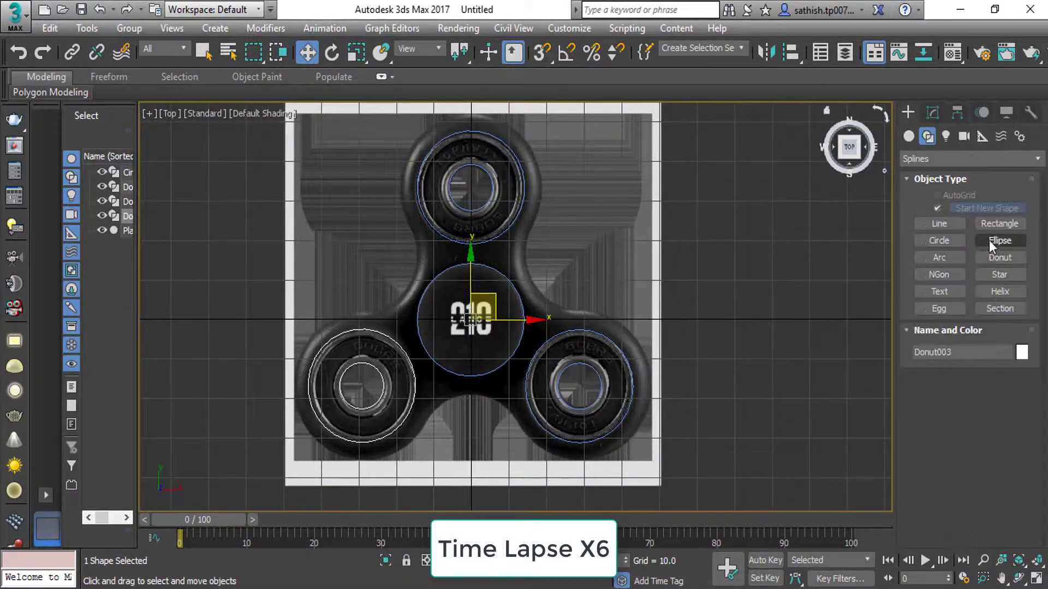
{"action": "left_click", "coordinate": [999, 273]}
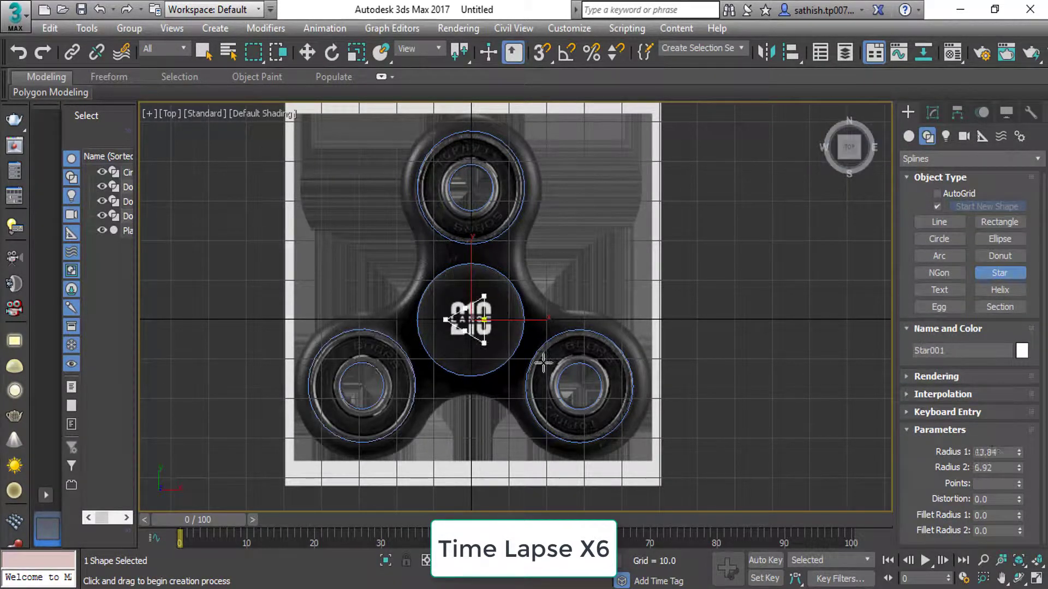
{"action": "left_click_drag", "start_coordinate": [543, 363], "coordinate": [667, 445]}
{"action": "left_click", "coordinate": [533, 316]}
{"action": "key", "text": "e"}
{"action": "mouse_move", "coordinate": [521, 284]}
{"action": "left_mouse_down"}
{"action": "mouse_move", "coordinate": [528, 295]}
{"action": "mouse_move", "coordinate": [512, 271]}
{"action": "left_mouse_up"}
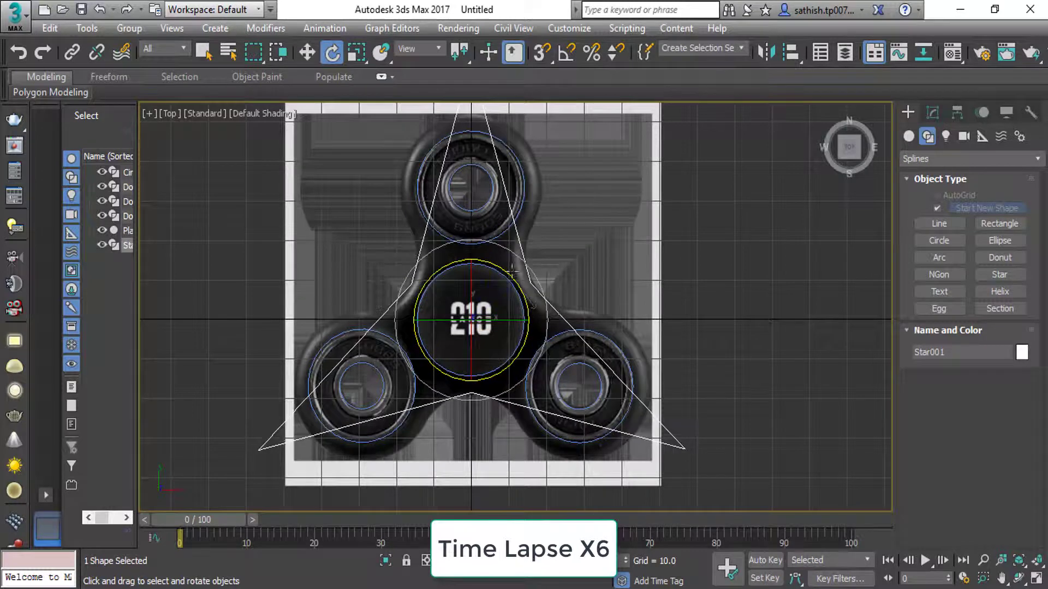
{"action": "scroll", "coordinate": [616, 351], "scroll_direction": "down", "scroll_amount": 2}
{"action": "left_click", "coordinate": [933, 112]}
{"action": "left_click_drag", "start_coordinate": [1020, 400], "coordinate": [1020, 360]}
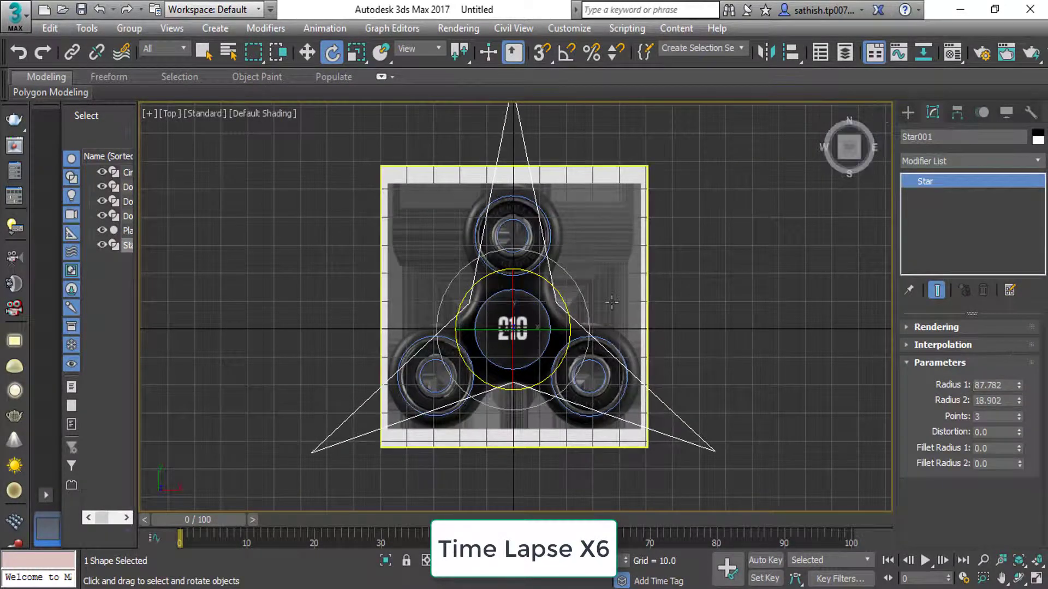
{"action": "middle_click_drag", "start_coordinate": [601, 273], "coordinate": [613, 323]}
Convert the star to an editable spline and round off its outer tip vertices.
{"action": "right_click", "coordinate": [543, 227]}
{"action": "left_click", "coordinate": [600, 494]}
{"action": "key", "text": "1"}
{"action": "left_click", "coordinate": [729, 499]}
{"action": "left_click", "coordinate": [324, 502], "text": "ctrl"}
{"action": "left_click", "coordinate": [525, 134], "text": "ctrl"}
{"action": "key", "text": "w"}
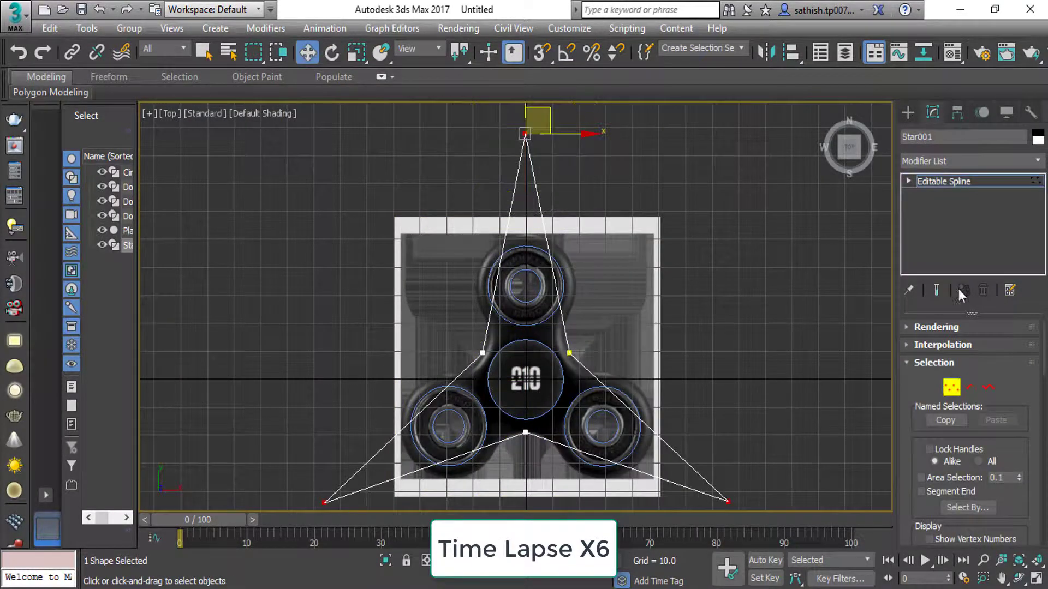
{"action": "scroll", "coordinate": [1021, 396], "scroll_direction": "down", "scroll_amount": 5}
{"action": "left_click_drag", "start_coordinate": [1024, 472], "coordinate": [1024, 435]}
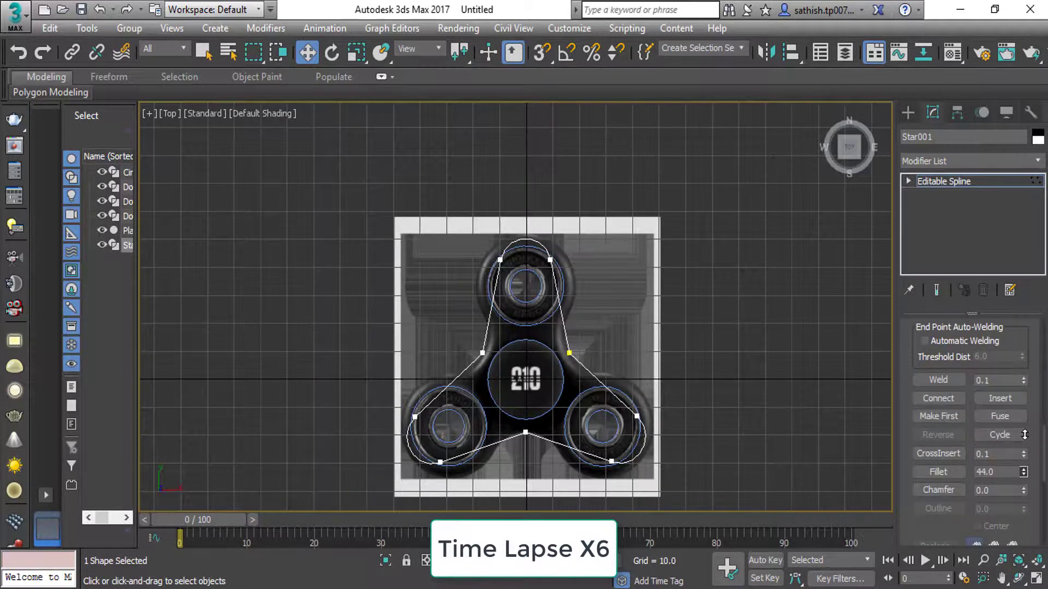
Reshape the right-lobe curve and raise the bottom-left vertex to follow the outline.
{"action": "scroll", "coordinate": [622, 479], "scroll_direction": "up", "scroll_amount": 4}
{"action": "left_click", "coordinate": [657, 359]}
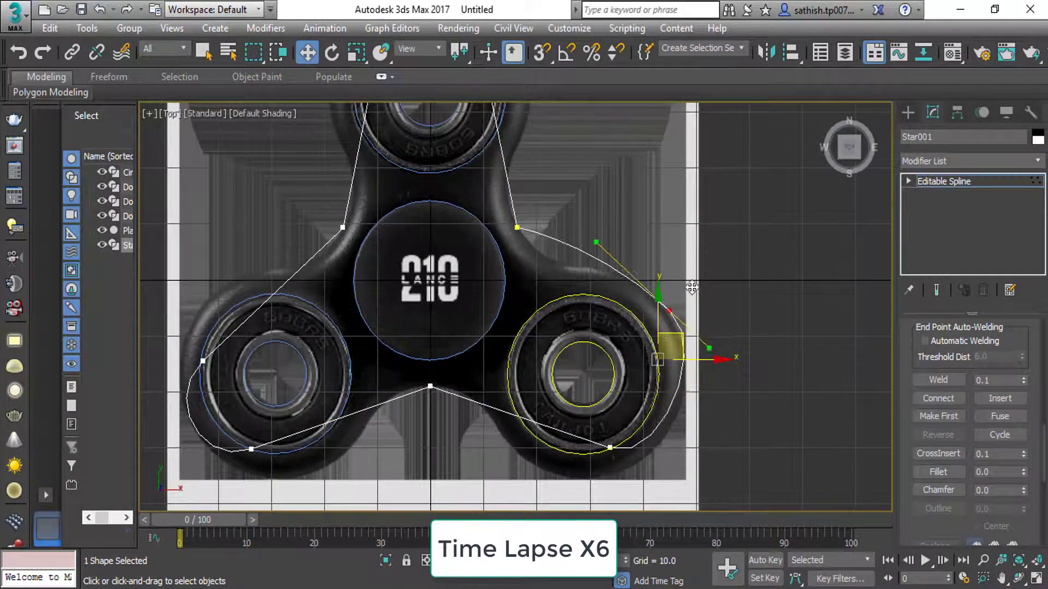
{"action": "left_click", "coordinate": [251, 449]}
{"action": "middle_click_drag", "start_coordinate": [296, 448], "coordinate": [503, 408]}
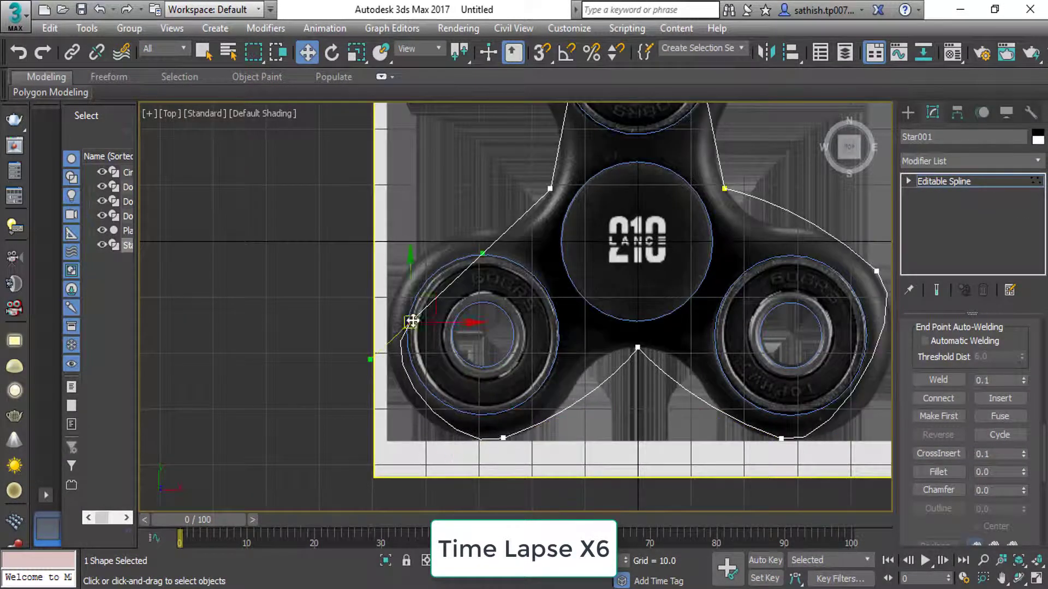
{"action": "left_click_drag", "start_coordinate": [411, 322], "coordinate": [410, 271]}
{"action": "middle_click_drag", "start_coordinate": [411, 270], "coordinate": [522, 248]}
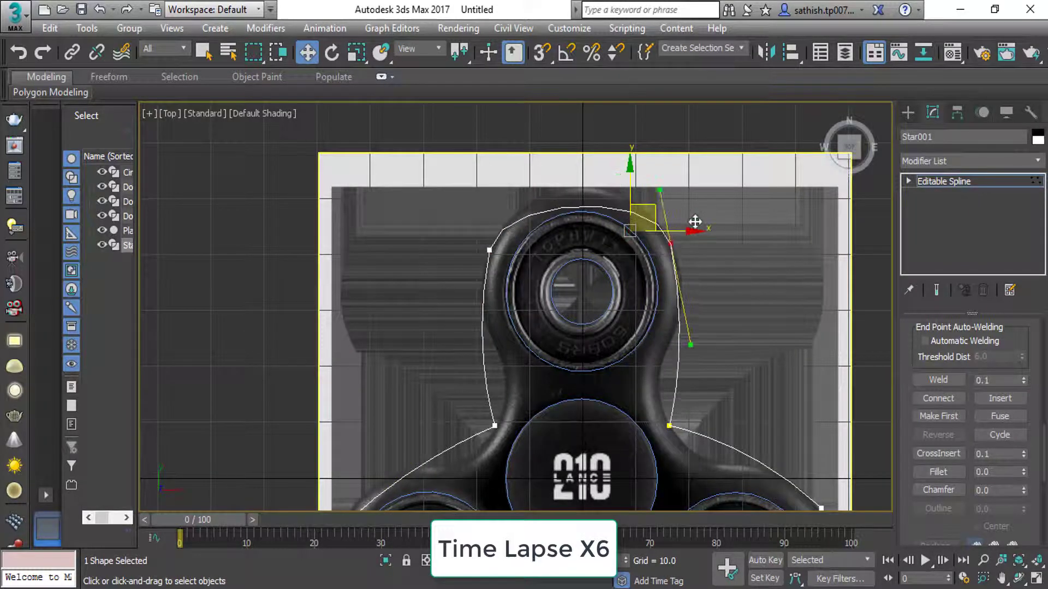
{"action": "scroll", "coordinate": [954, 462], "scroll_direction": "up", "scroll_amount": 5}
{"action": "left_click", "coordinate": [939, 423]}
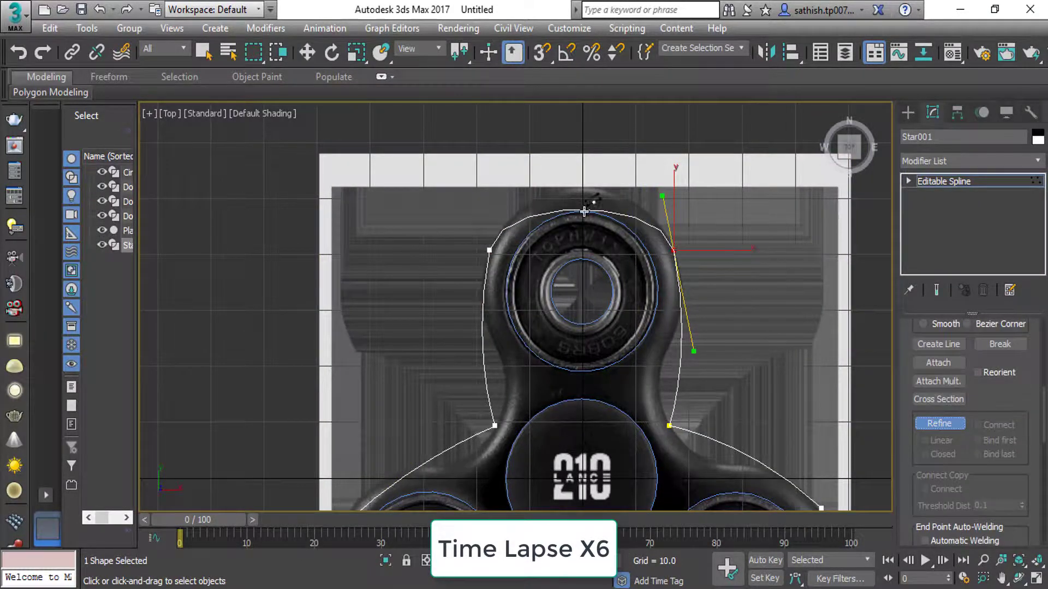
{"action": "middle_click_drag", "start_coordinate": [709, 464], "coordinate": [645, 262]}
Fit the left and lower-right vertices to the lobe edges and level the top vertex's tangents.
{"action": "left_click_drag", "start_coordinate": [323, 388], "coordinate": [310, 400]}
{"action": "left_click", "coordinate": [739, 408]}
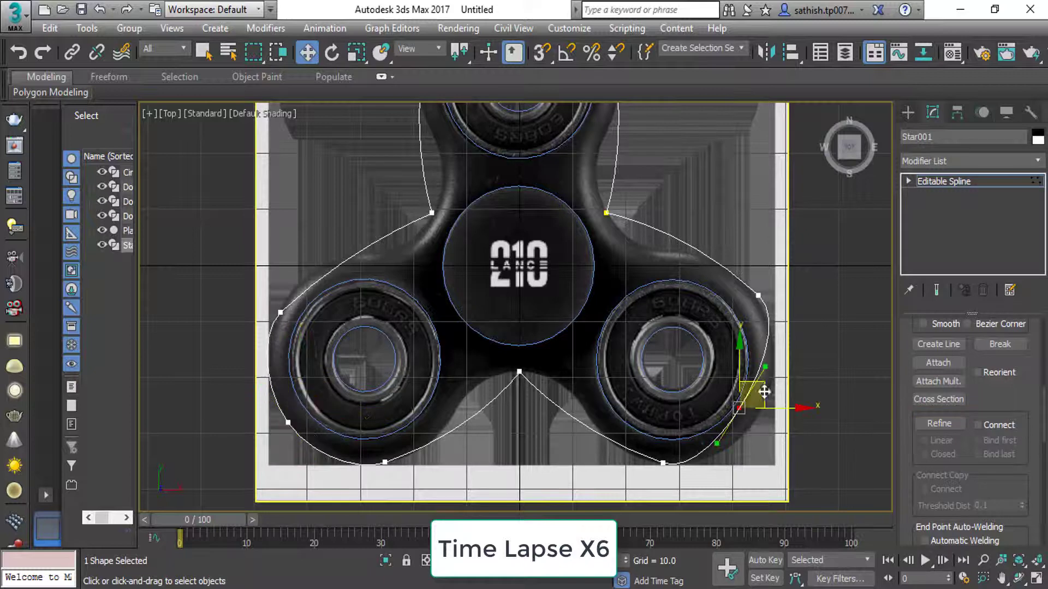
{"action": "left_click_drag", "start_coordinate": [758, 295], "coordinate": [744, 281]}
{"action": "left_click_drag", "start_coordinate": [766, 397], "coordinate": [782, 401]}
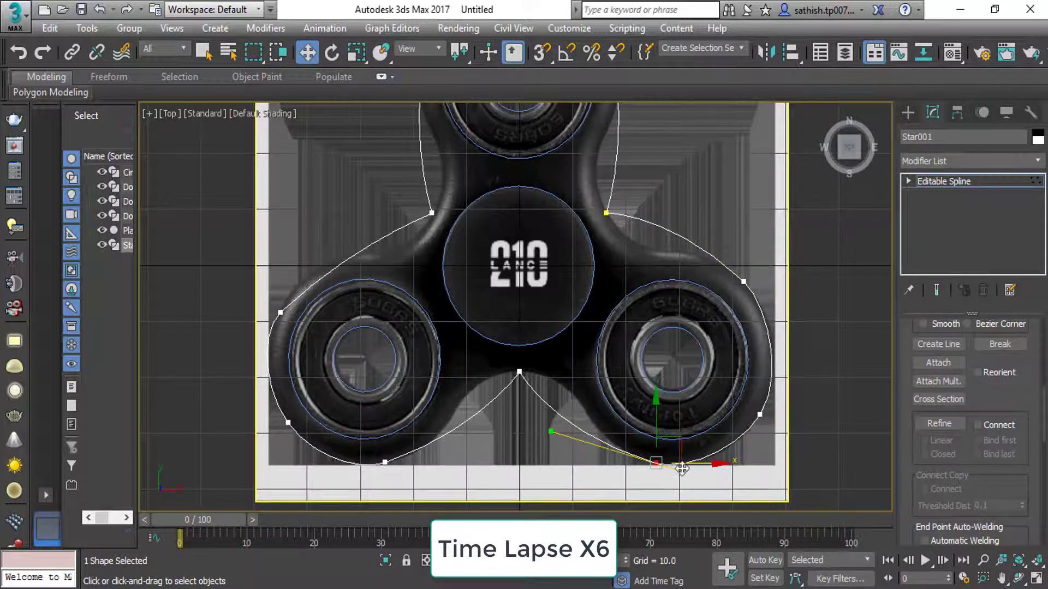
{"action": "middle_click_drag", "start_coordinate": [682, 468], "coordinate": [683, 505]}
{"action": "scroll", "coordinate": [560, 164], "scroll_direction": "up", "scroll_amount": 3}
{"action": "left_click", "coordinate": [580, 272]}
{"action": "scroll", "coordinate": [580, 272], "scroll_direction": "up", "scroll_amount": 3}
{"action": "left_click_drag", "start_coordinate": [480, 284], "coordinate": [455, 271]}
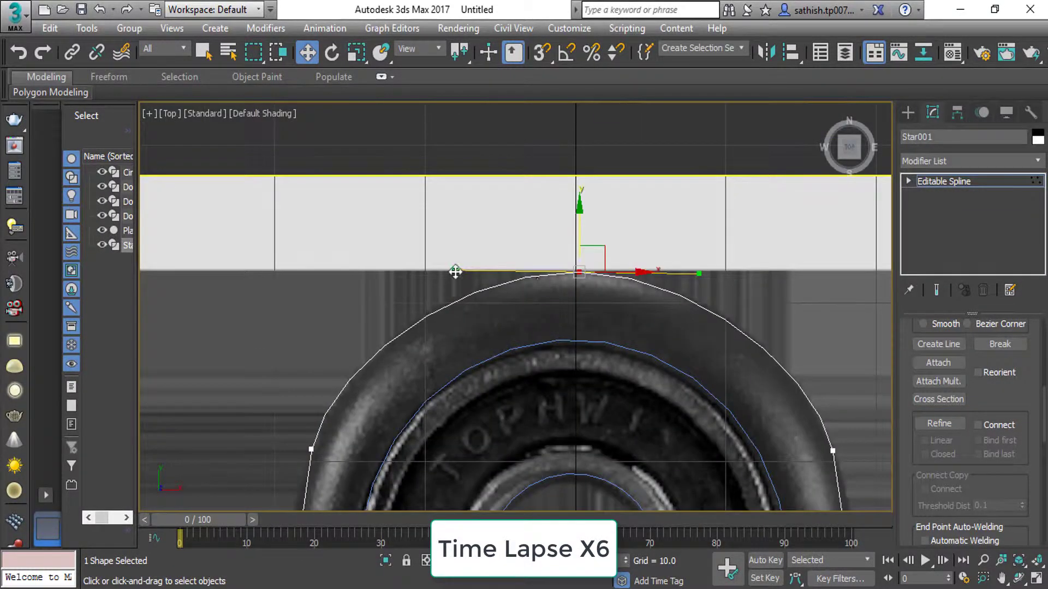
{"action": "scroll", "coordinate": [447, 270], "scroll_direction": "down", "scroll_amount": 4}
Move the right-side vertex down and adjust the left side of the top lobe.
{"action": "left_click", "coordinate": [503, 288]}
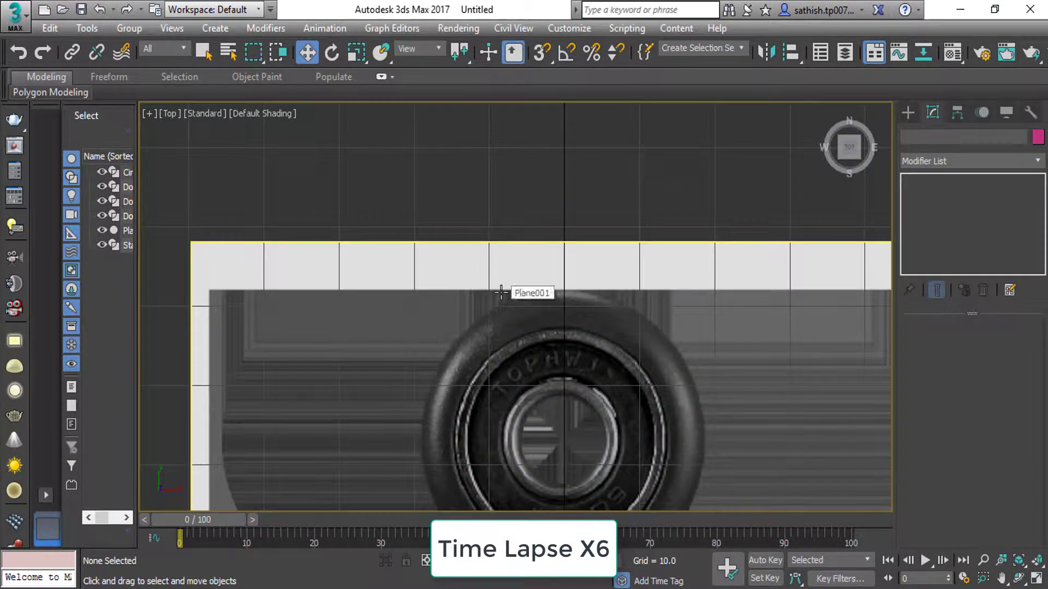
{"action": "left_click_drag", "start_coordinate": [726, 377], "coordinate": [733, 402]}
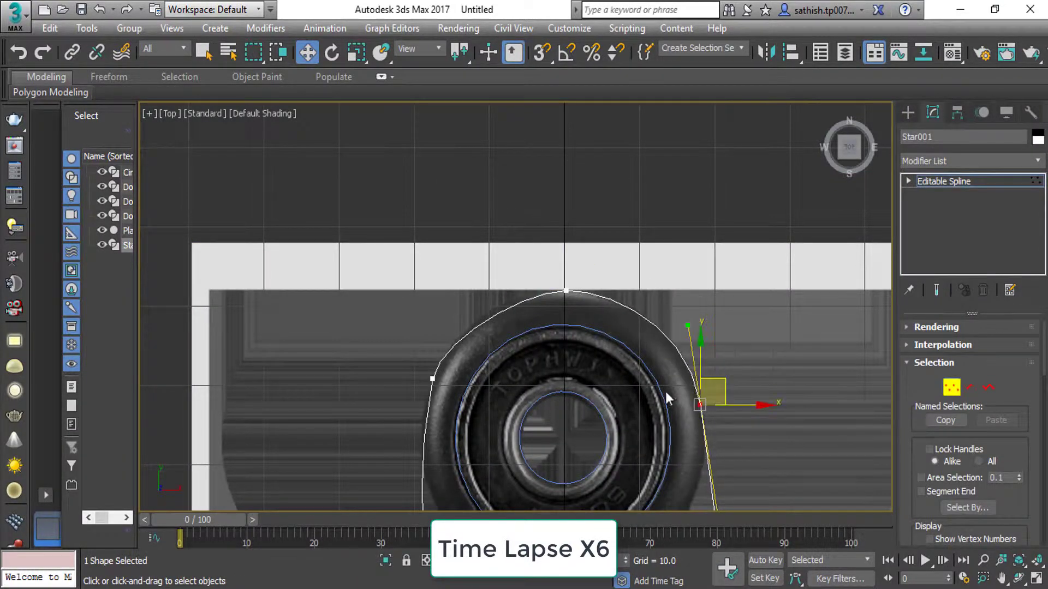
{"action": "left_click", "coordinate": [432, 378]}
{"action": "middle_click_drag", "start_coordinate": [443, 323], "coordinate": [493, 263]}
{"action": "scroll", "coordinate": [497, 267], "scroll_direction": "down", "scroll_amount": 3}
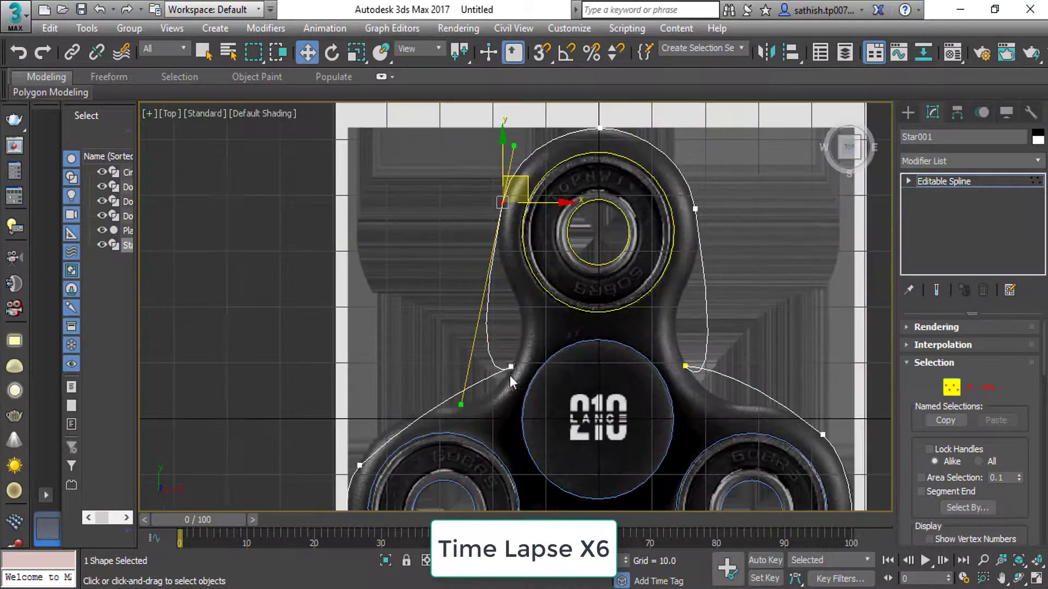
Make the waist vertex a Bezier point and shape the curve at the waist.
{"action": "right_click", "coordinate": [507, 316]}
{"action": "left_click", "coordinate": [578, 355]}
{"action": "left_click", "coordinate": [510, 367]}
{"action": "right_click", "coordinate": [502, 314]}
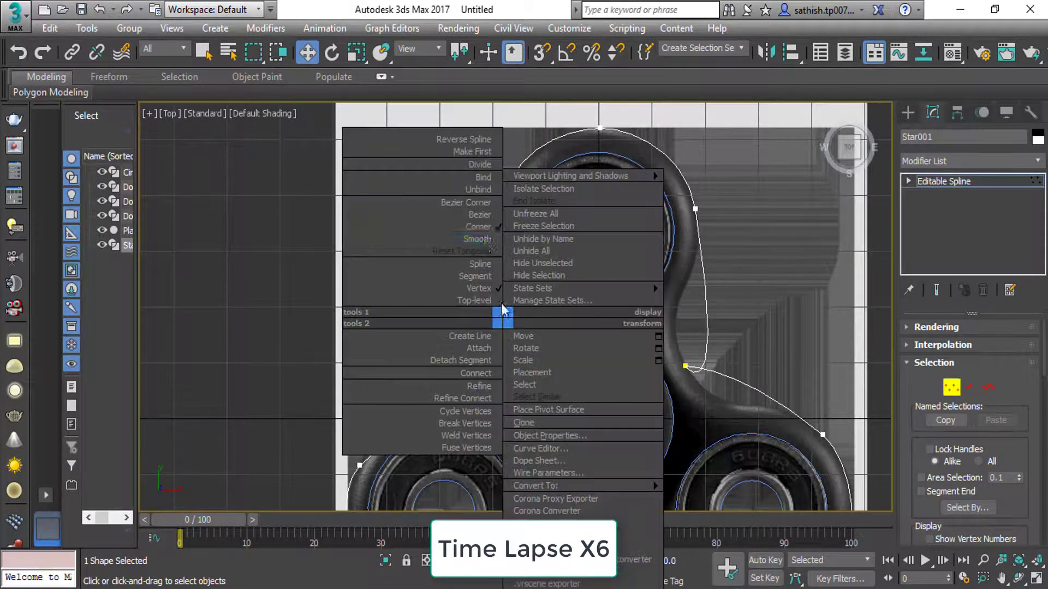
{"action": "left_click", "coordinate": [437, 218]}
{"action": "left_click_drag", "start_coordinate": [486, 358], "coordinate": [528, 334]}
{"action": "scroll", "coordinate": [527, 306], "scroll_direction": "up", "scroll_amount": 2}
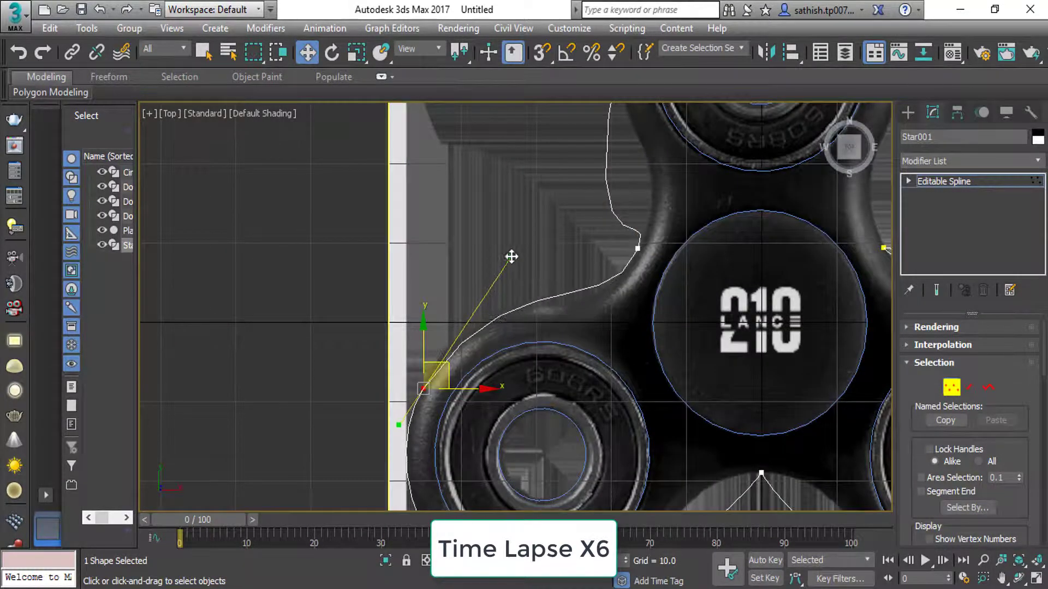
{"action": "scroll", "coordinate": [512, 256], "scroll_direction": "down", "scroll_amount": 3}
{"action": "scroll", "coordinate": [546, 294], "scroll_direction": "up", "scroll_amount": 3}
Raise the top lobe's upper-left vertex and lengthen its handles to fit the lobe edge.
{"action": "left_click", "coordinate": [539, 314]}
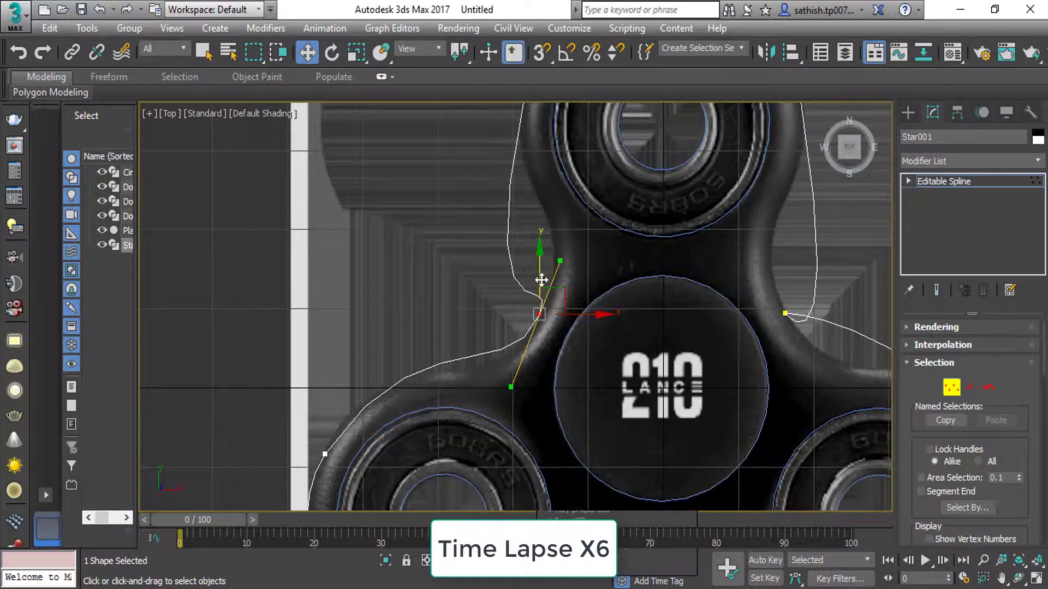
{"action": "middle_click_drag", "start_coordinate": [542, 280], "coordinate": [518, 405]}
{"action": "left_click", "coordinate": [503, 211]}
{"action": "left_click_drag", "start_coordinate": [494, 262], "coordinate": [476, 385]}
{"action": "left_click_drag", "start_coordinate": [528, 183], "coordinate": [527, 180]}
{"action": "left_click_drag", "start_coordinate": [478, 359], "coordinate": [463, 416]}
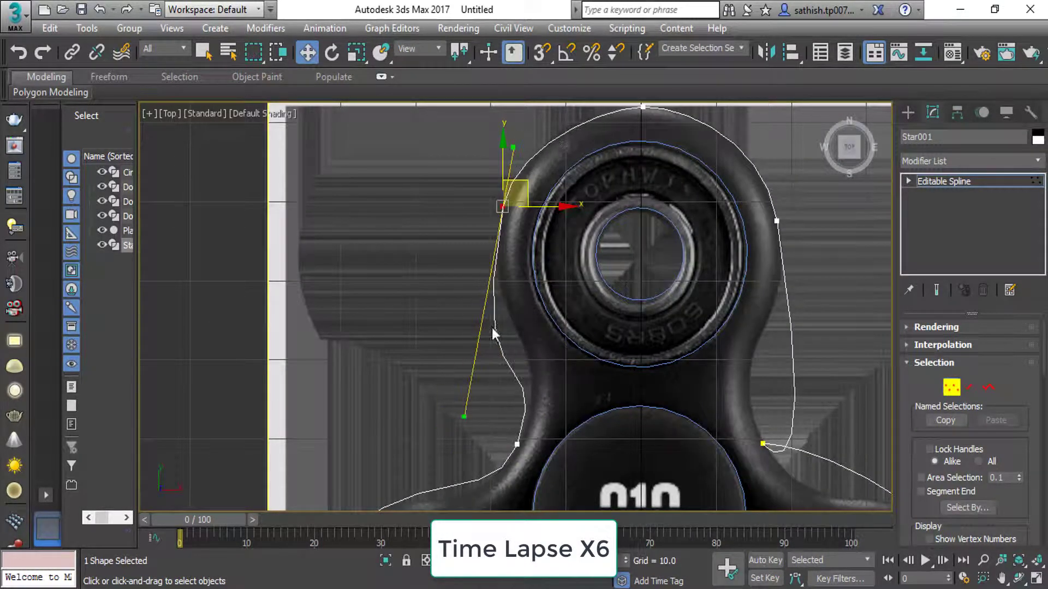
{"action": "left_click_drag", "start_coordinate": [530, 170], "coordinate": [532, 158]}
{"action": "mouse_move", "coordinate": [476, 329]}
{"action": "left_mouse_down"}
{"action": "mouse_move", "coordinate": [468, 366]}
{"action": "mouse_move", "coordinate": [463, 335]}
{"action": "left_mouse_up"}
{"action": "middle_click_drag", "start_coordinate": [513, 187], "coordinate": [429, 136]}
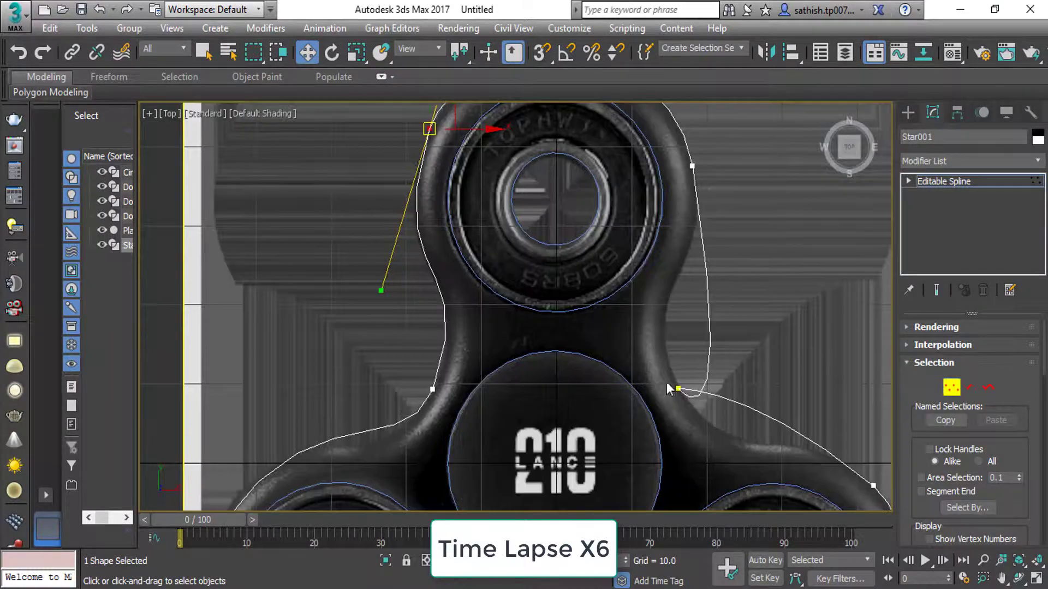
Make the lower-right vertex a smooth Bezier point and move it to the right.
{"action": "right_click", "coordinate": [671, 306]}
{"action": "left_click", "coordinate": [677, 388]}
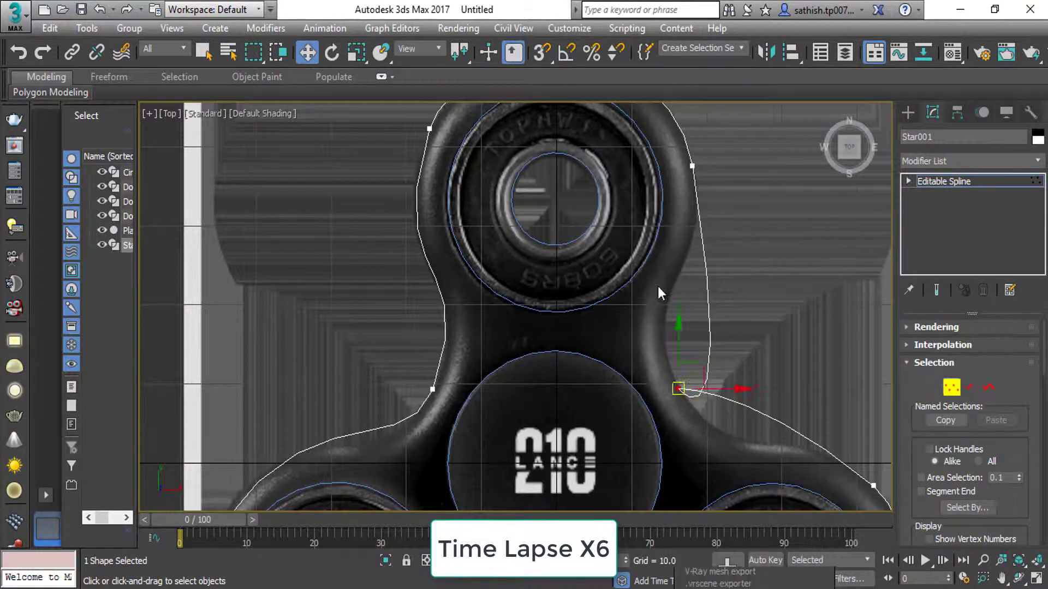
{"action": "right_click", "coordinate": [674, 311]}
{"action": "left_click", "coordinate": [662, 235]}
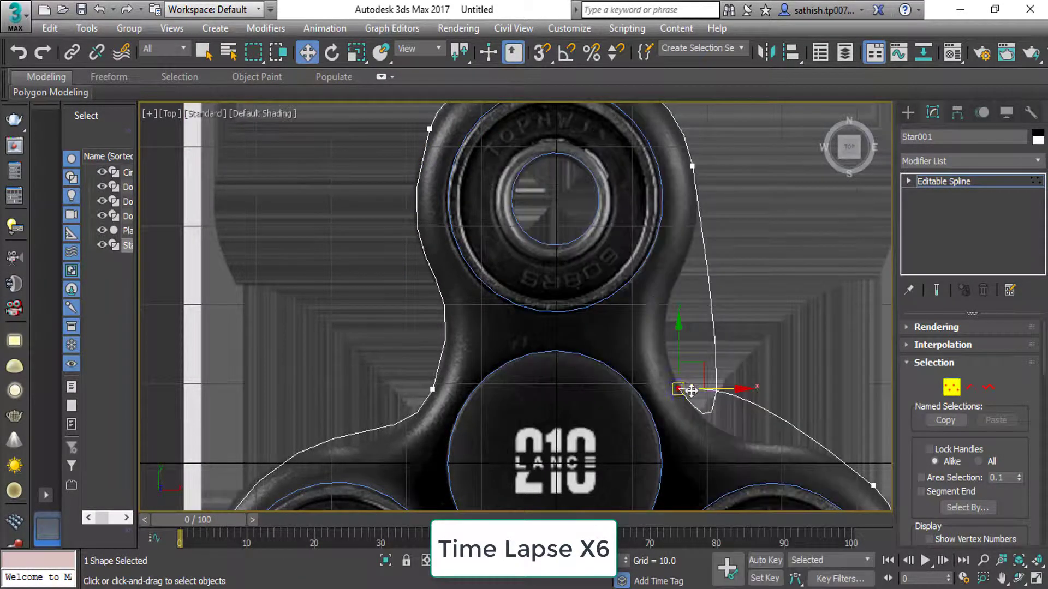
{"action": "right_click", "coordinate": [674, 311]}
{"action": "left_click", "coordinate": [671, 215]}
{"action": "left_click_drag", "start_coordinate": [676, 389], "coordinate": [766, 360]}
{"action": "mouse_move", "coordinate": [767, 361]}
{"action": "middle_mouse_down"}
{"action": "mouse_move", "coordinate": [732, 311]}
{"action": "mouse_move", "coordinate": [709, 415]}
{"action": "middle_mouse_up"}
Reshape the outline beside the upper bearing and bend it along the arm edge.
{"action": "left_click", "coordinate": [702, 269]}
{"action": "left_click_drag", "start_coordinate": [677, 382], "coordinate": [687, 454]}
{"action": "middle_click_drag", "start_coordinate": [666, 326], "coordinate": [647, 164]}
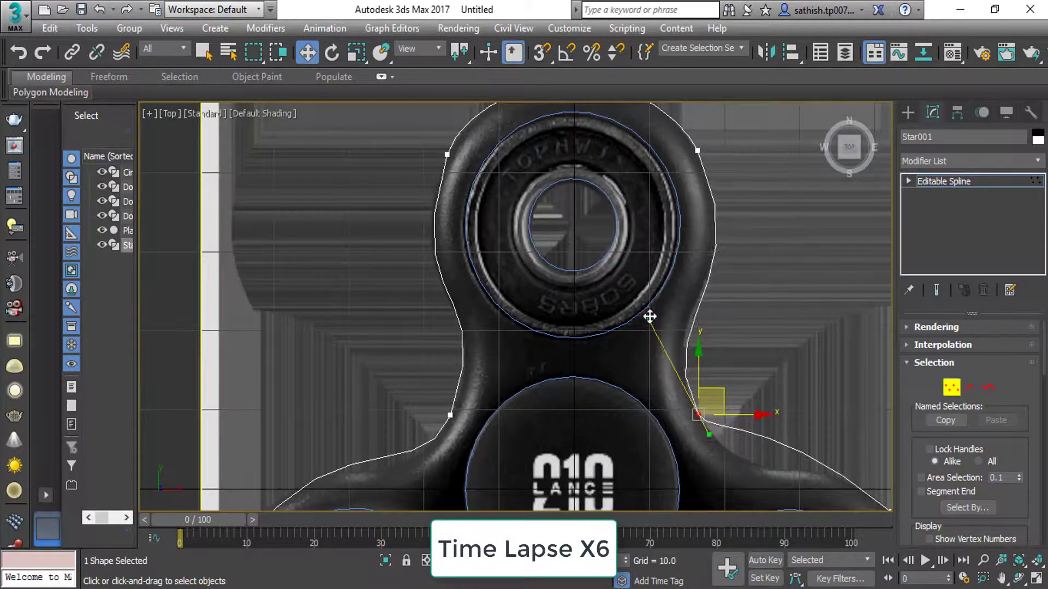
{"action": "middle_click_drag", "start_coordinate": [647, 306], "coordinate": [596, 235]}
{"action": "left_click_drag", "start_coordinate": [794, 404], "coordinate": [682, 326]}
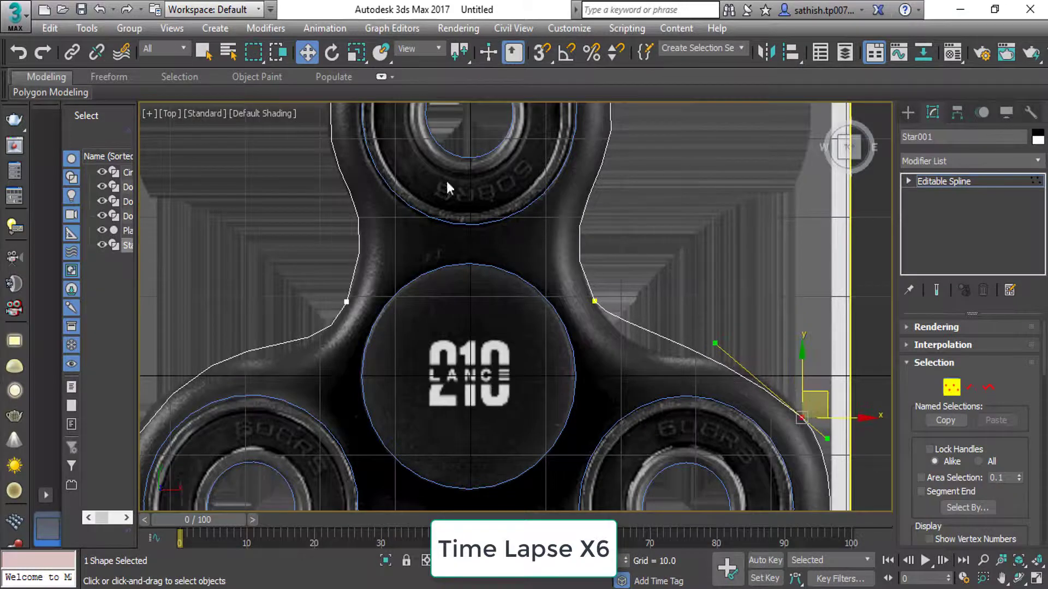
{"action": "scroll", "coordinate": [972, 409], "scroll_direction": "down", "scroll_amount": 5}
Add a new point on the right arm outline and move it onto the arm's edge.
{"action": "left_click", "coordinate": [939, 463]}
{"action": "left_click", "coordinate": [659, 336]}
{"action": "middle_click_drag", "start_coordinate": [544, 333], "coordinate": [545, 218]}
{"action": "scroll", "coordinate": [662, 271], "scroll_direction": "up", "scroll_amount": 3}
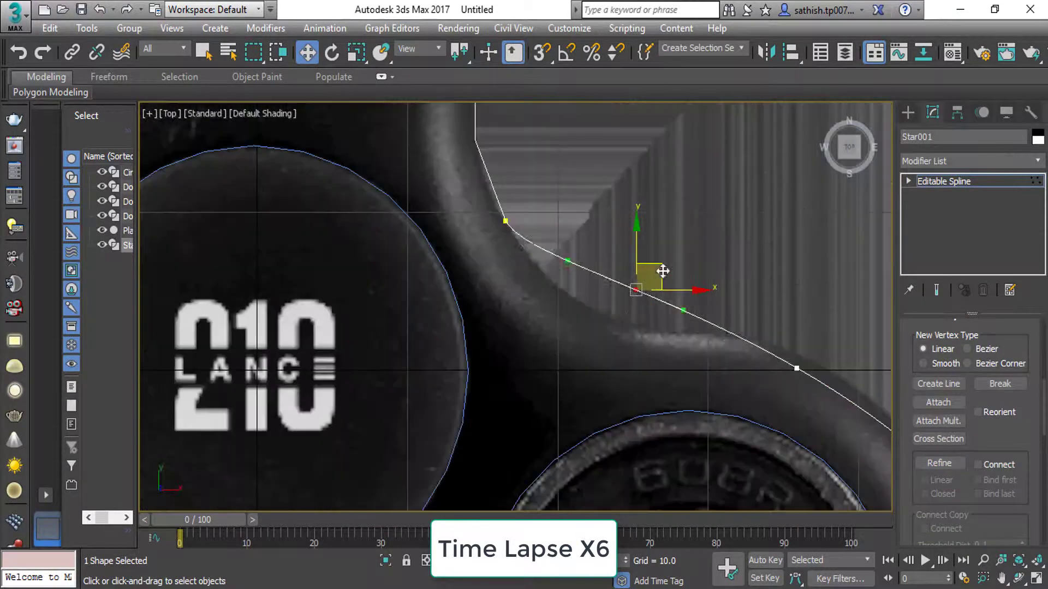
{"action": "left_click_drag", "start_coordinate": [663, 271], "coordinate": [633, 297]}
{"action": "middle_click_drag", "start_coordinate": [633, 297], "coordinate": [390, 156]}
Make the outline points beside the lower bearing smooth Bezier points.
{"action": "left_click", "coordinate": [689, 326]}
{"action": "left_click", "coordinate": [563, 208]}
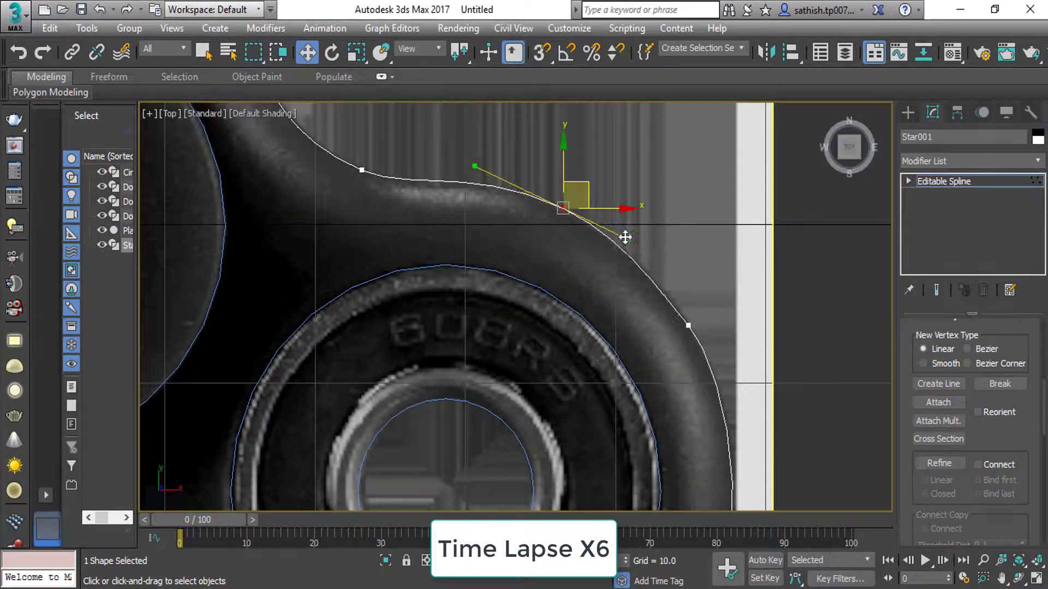
{"action": "scroll", "coordinate": [625, 237], "scroll_direction": "down", "scroll_amount": 3}
{"action": "scroll", "coordinate": [620, 309], "scroll_direction": "up", "scroll_amount": 3}
{"action": "right_click", "coordinate": [588, 293]}
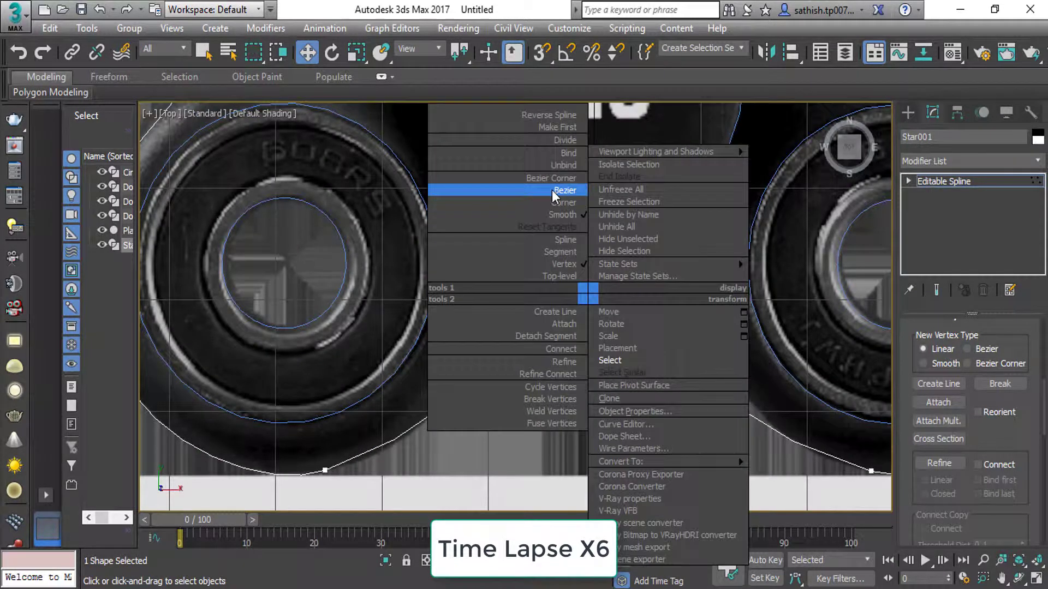
{"action": "left_click", "coordinate": [551, 190]}
Round the bottom curve and bend the outline along the left arm's edge.
{"action": "left_click", "coordinate": [325, 471]}
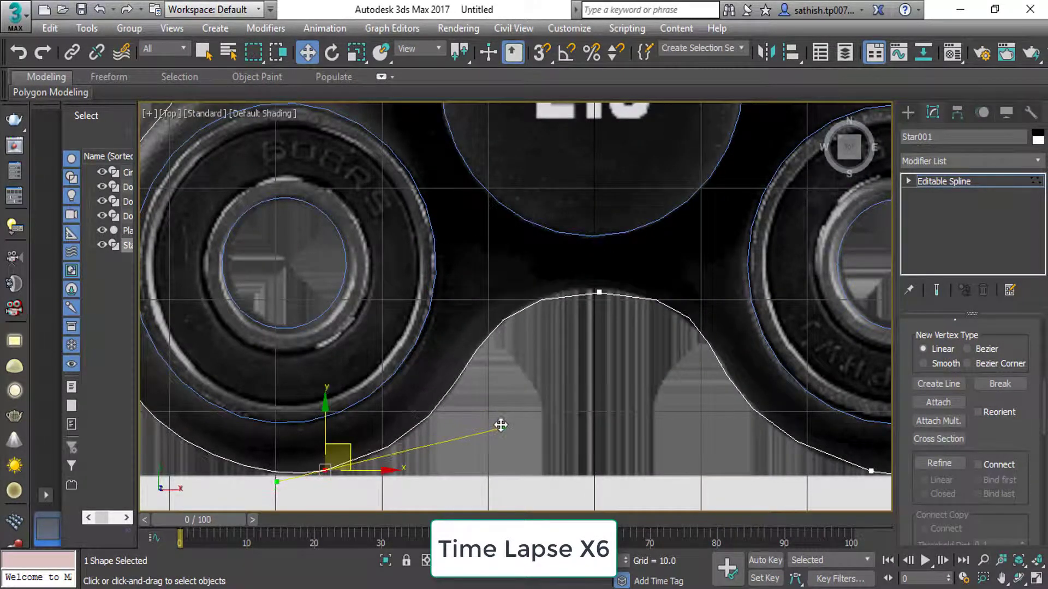
{"action": "left_click", "coordinate": [599, 293]}
{"action": "mouse_move", "coordinate": [854, 385]}
{"action": "middle_mouse_down"}
{"action": "mouse_move", "coordinate": [596, 307]}
{"action": "mouse_move", "coordinate": [686, 292]}
{"action": "middle_mouse_up"}
{"action": "left_click", "coordinate": [710, 382]}
{"action": "middle_click_drag", "start_coordinate": [735, 363], "coordinate": [884, 507]}
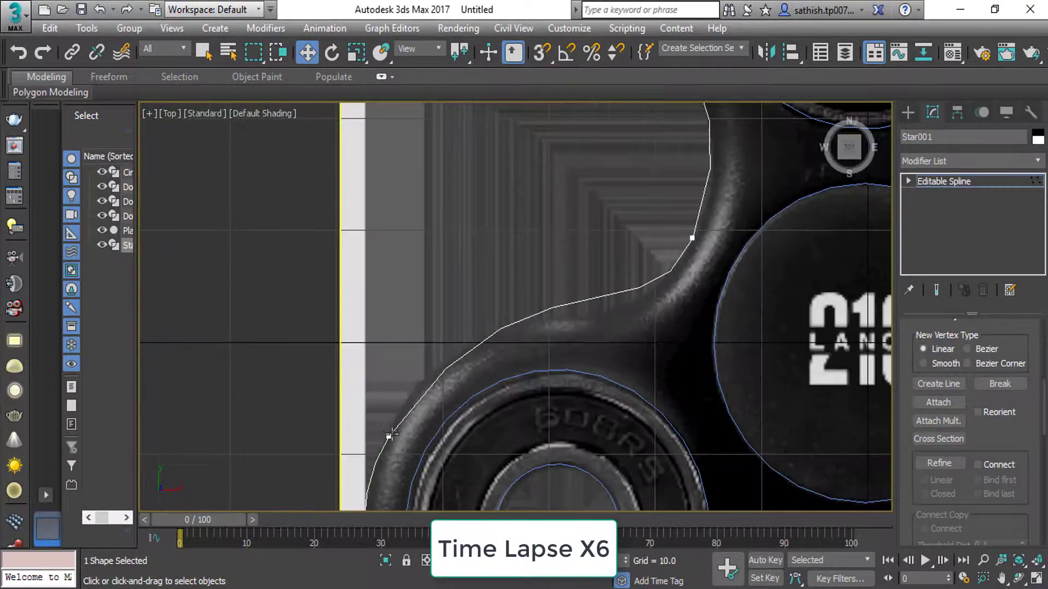
{"action": "left_click", "coordinate": [389, 424]}
{"action": "mouse_move", "coordinate": [480, 284]}
{"action": "middle_mouse_down"}
{"action": "mouse_move", "coordinate": [511, 445]}
{"action": "mouse_move", "coordinate": [545, 272]}
{"action": "middle_mouse_up"}
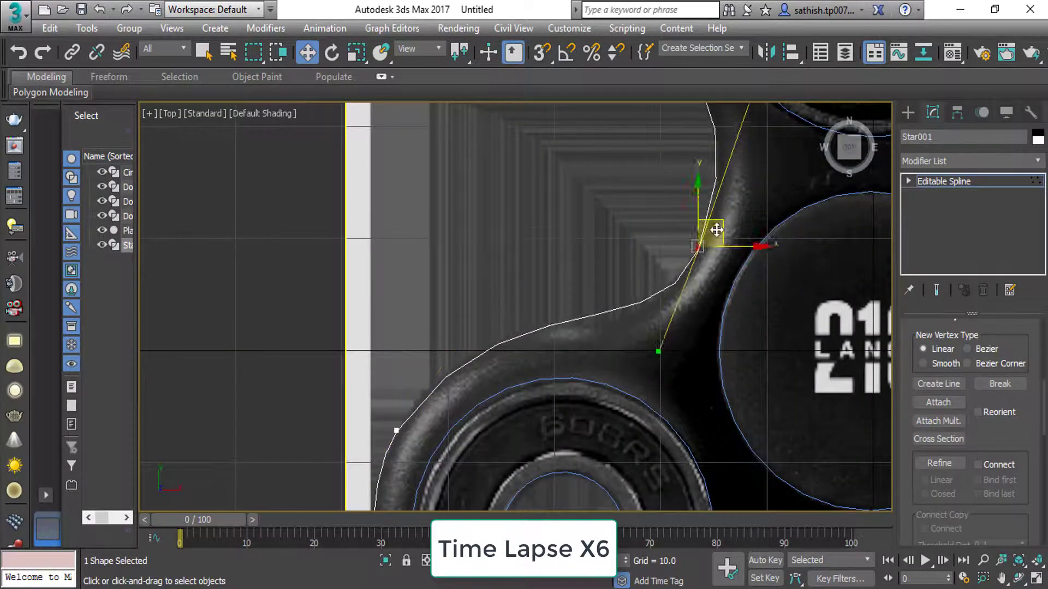
{"action": "scroll", "coordinate": [546, 273], "scroll_direction": "down", "scroll_amount": 5}
{"action": "key", "text": "alt+w"}
{"action": "key", "text": "alt+w"}
Apply a Bevel modifier to the centre circle with Level 1 Height 10.
{"action": "scroll", "coordinate": [657, 322], "scroll_direction": "down", "scroll_amount": 5}
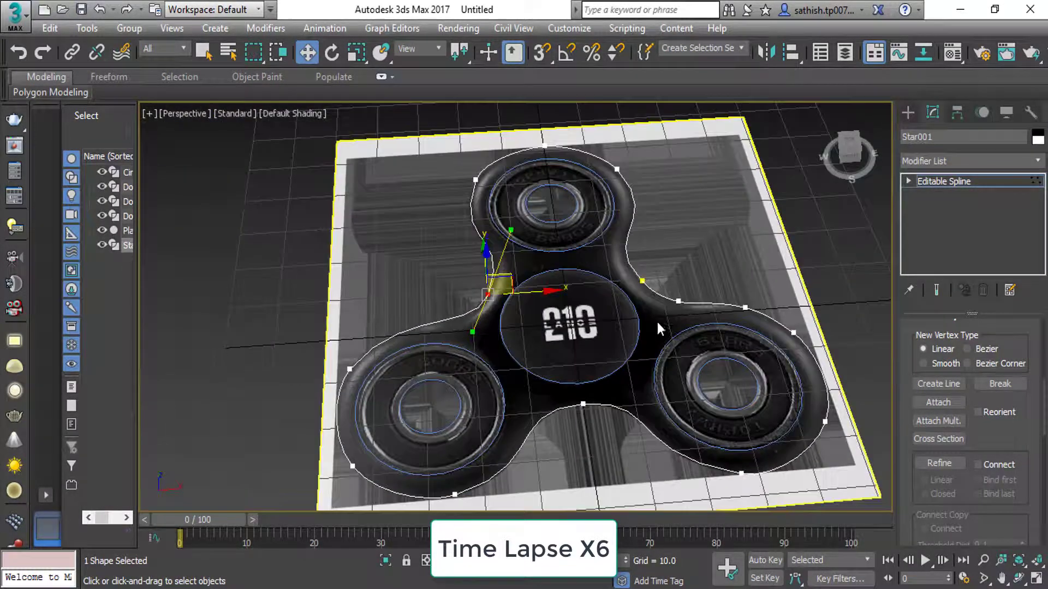
{"action": "key", "text": "1"}
{"action": "left_click", "coordinate": [626, 353]}
{"action": "left_click", "coordinate": [927, 161]}
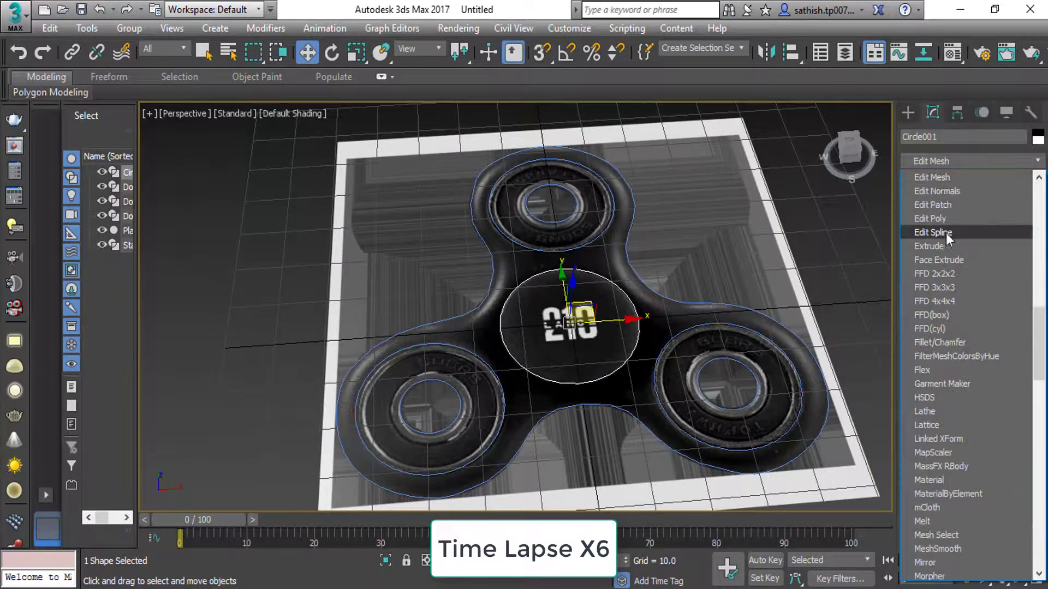
{"action": "key", "text": "b"}
{"action": "left_click", "coordinate": [948, 192]}
{"action": "scroll", "coordinate": [971, 382], "scroll_direction": "down", "scroll_amount": 5}
{"action": "double_click", "coordinate": [993, 425]}
{"action": "type", "text": "10"}
{"action": "key", "text": "Return"}
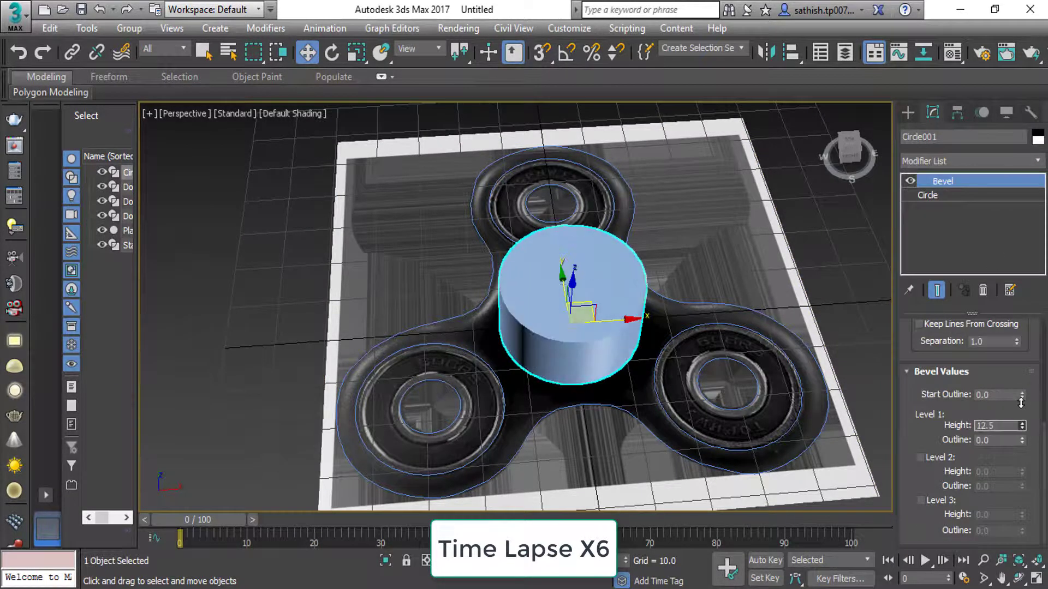
Apply a Bevel modifier to the Star001 outline with Level 1 Height 9.
{"action": "left_click", "coordinate": [686, 345]}
{"action": "left_click", "coordinate": [928, 161]}
{"action": "key", "text": "b"}
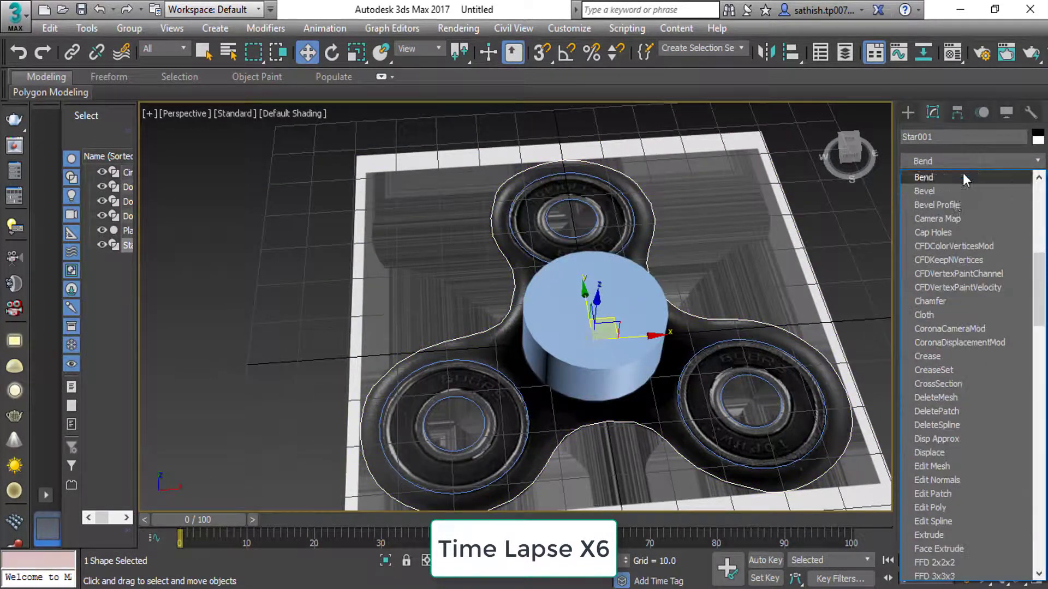
{"action": "left_click", "coordinate": [948, 192]}
{"action": "double_click", "coordinate": [993, 426]}
{"action": "type", "text": "9"}
Orbit and pan around the bevelled body, then return to the four-view layout with Top active.
{"action": "mouse_move", "coordinate": [675, 376]}
{"action": "middle_mouse_down", "text": "alt"}
{"action": "mouse_move", "coordinate": [707, 285]}
{"action": "mouse_move", "coordinate": [720, 417]}
{"action": "middle_mouse_up", "text": "alt"}
{"action": "scroll", "coordinate": [720, 496], "scroll_direction": "down", "scroll_amount": 5}
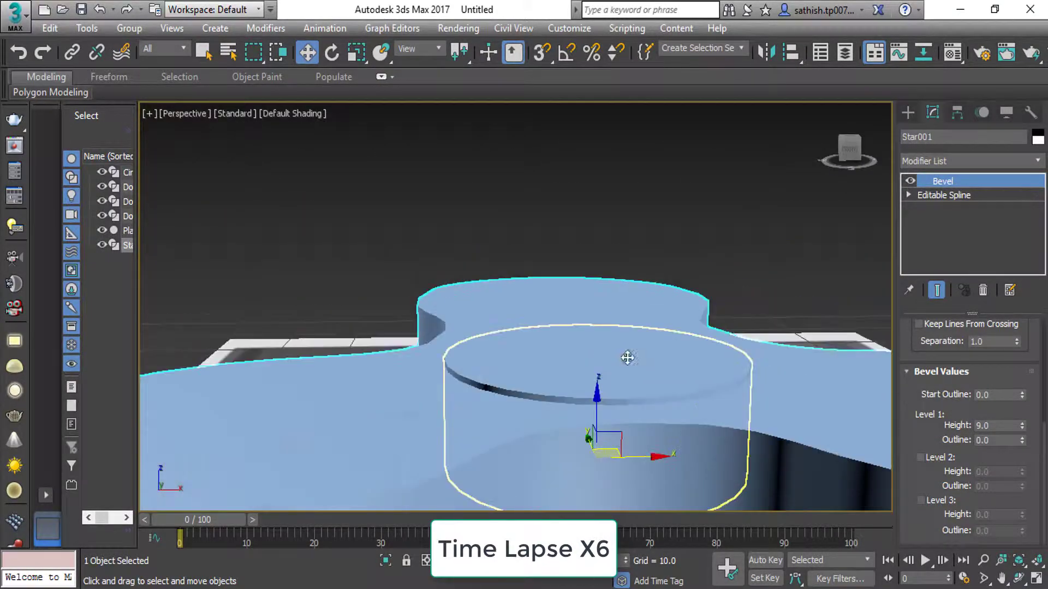
{"action": "middle_click_drag", "start_coordinate": [627, 356], "coordinate": [737, 376], "text": "alt"}
{"action": "mouse_move", "coordinate": [653, 334]}
{"action": "middle_mouse_down"}
{"action": "mouse_move", "coordinate": [549, 335]}
{"action": "mouse_move", "coordinate": [578, 376]}
{"action": "middle_mouse_up"}
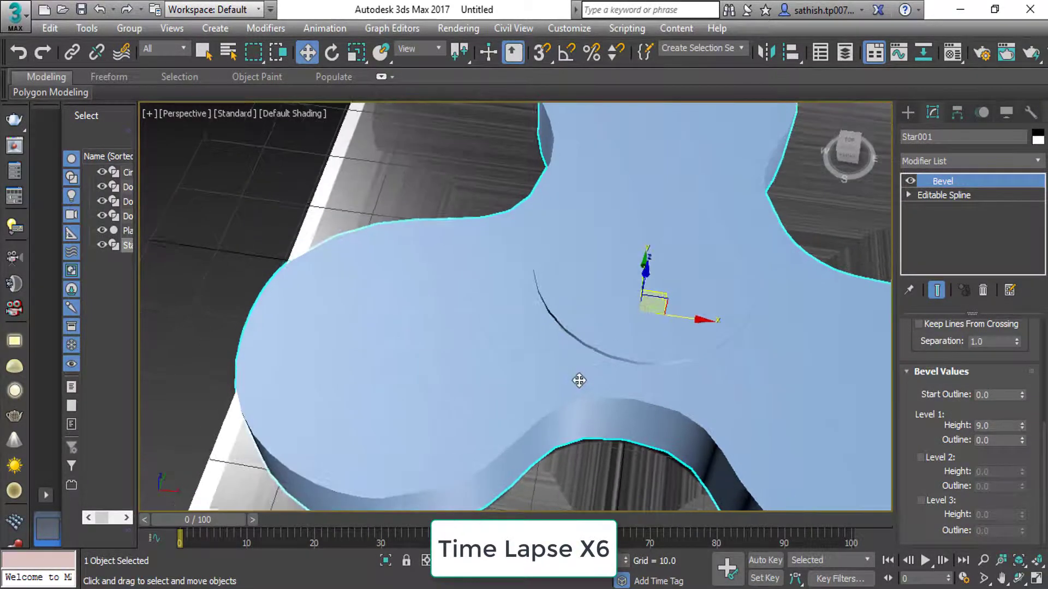
{"action": "scroll", "coordinate": [578, 376], "scroll_direction": "down", "scroll_amount": 3}
{"action": "key", "text": "alt+w"}
{"action": "left_click", "coordinate": [235, 300]}
Orbit the perspective view and select one of the bearing ring donuts.
{"action": "middle_click_drag", "start_coordinate": [652, 410], "coordinate": [671, 382], "text": "alt"}
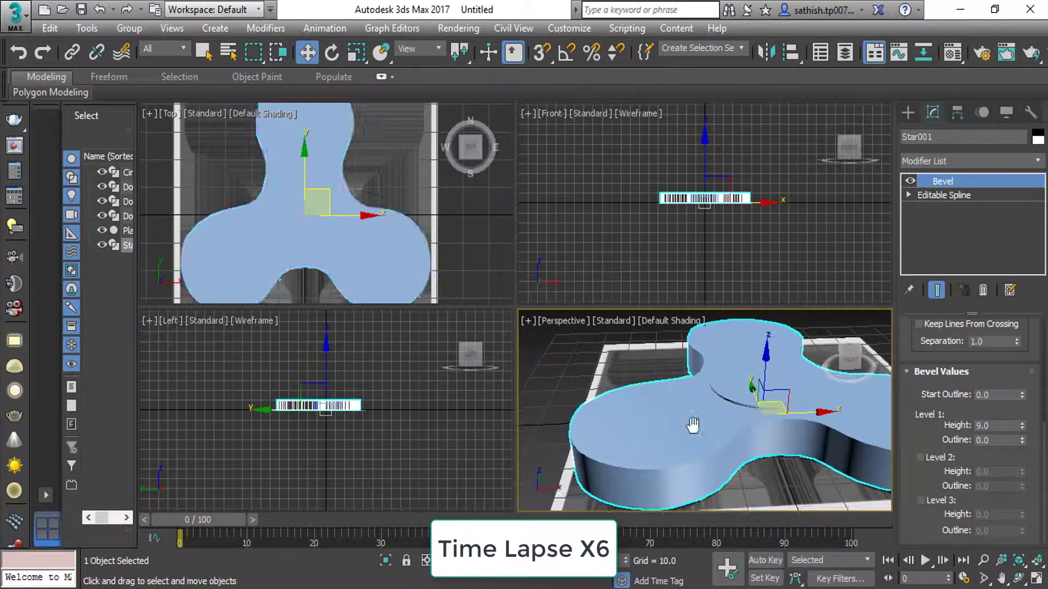
{"action": "key", "text": "alt+w"}
{"action": "middle_click_drag", "start_coordinate": [683, 321], "coordinate": [704, 311], "text": "alt"}
{"action": "scroll", "coordinate": [842, 270], "scroll_direction": "up", "scroll_amount": 3}
{"action": "key", "text": "alt+w"}
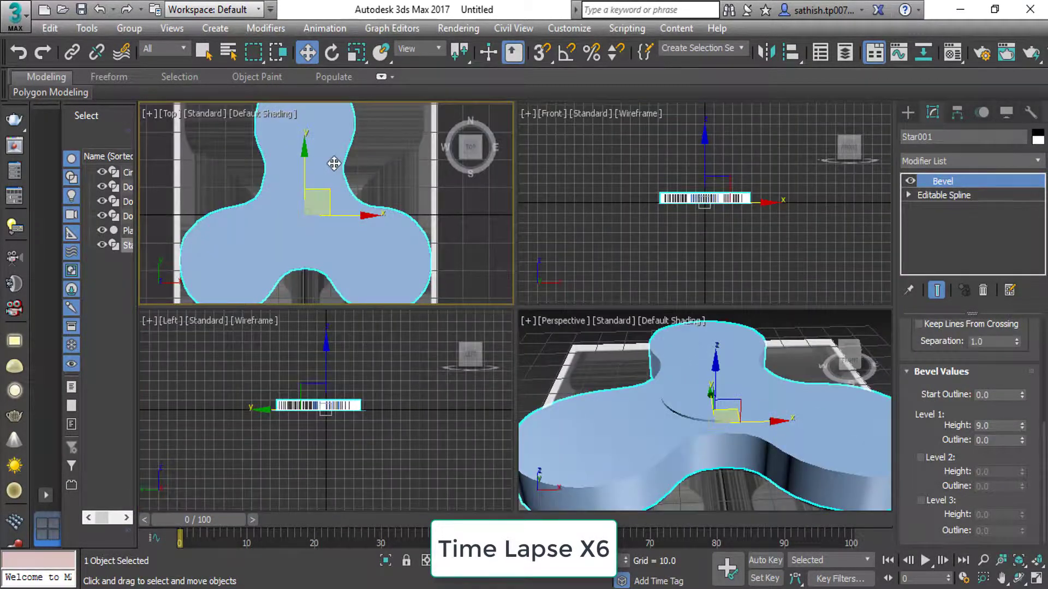
{"action": "left_click", "coordinate": [362, 221]}
{"action": "left_click", "coordinate": [345, 224]}
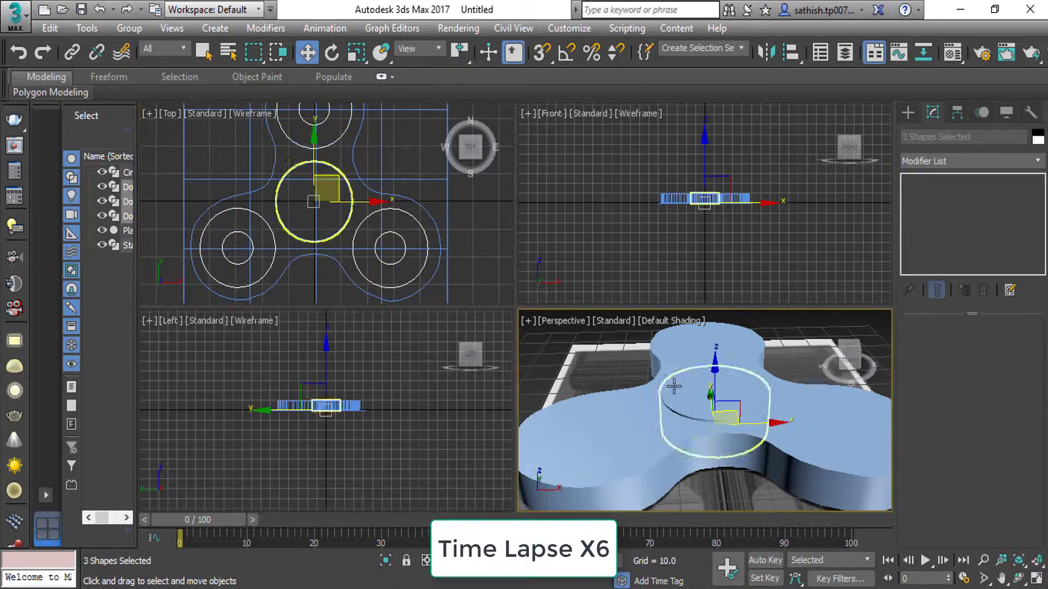
{"action": "key", "text": "alt+w"}
{"action": "left_click", "coordinate": [568, 270]}
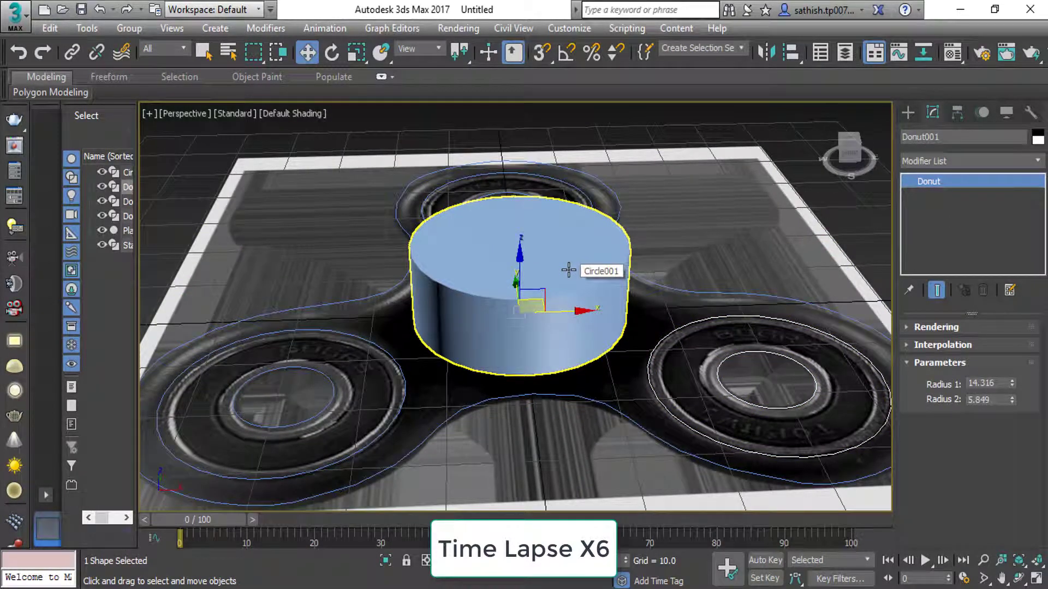
Convert the left bearing donut to an Editable Spline.
{"action": "middle_click_drag", "start_coordinate": [570, 270], "coordinate": [529, 339], "text": "alt"}
{"action": "scroll", "coordinate": [530, 338], "scroll_direction": "up", "scroll_amount": 3}
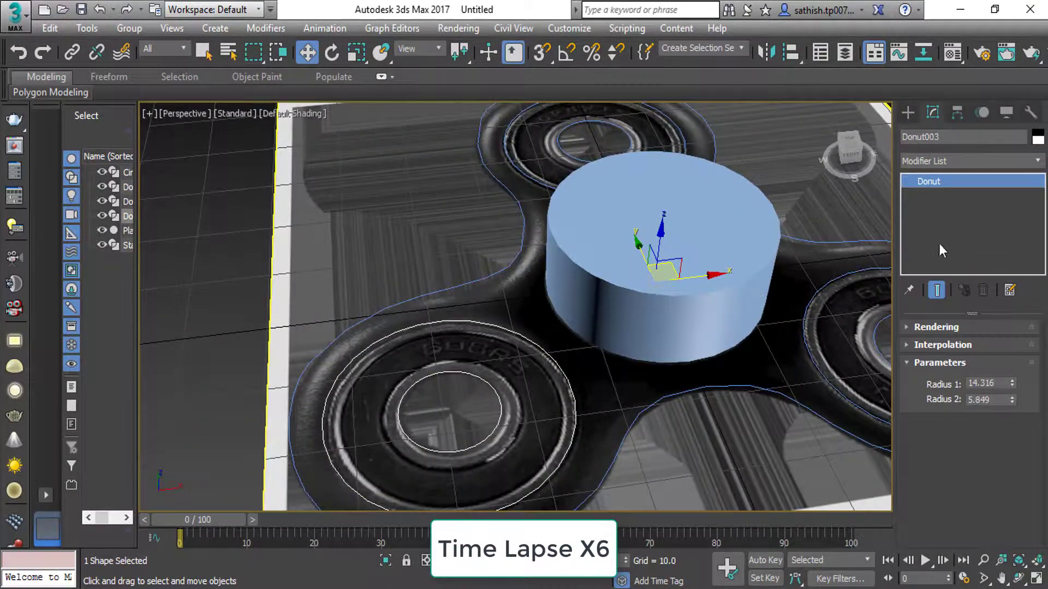
{"action": "middle_click_drag", "start_coordinate": [502, 292], "coordinate": [377, 322]}
{"action": "right_click", "coordinate": [377, 322]}
{"action": "left_click", "coordinate": [491, 546]}
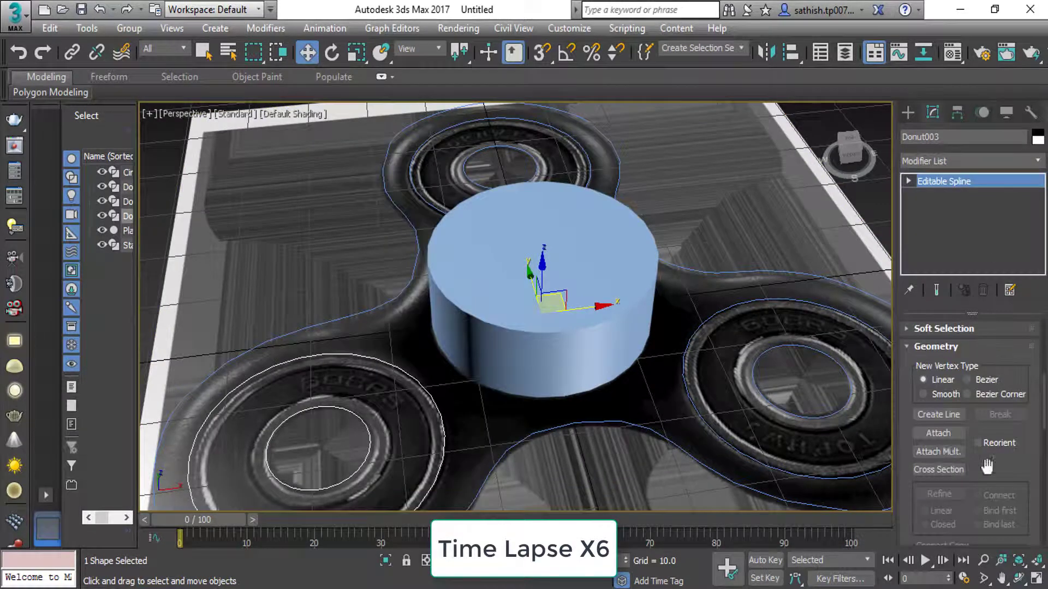
Attach the other two bearing donuts to it, forming Donut003.
{"action": "middle_click_drag", "start_coordinate": [683, 387], "coordinate": [600, 327], "text": "alt"}
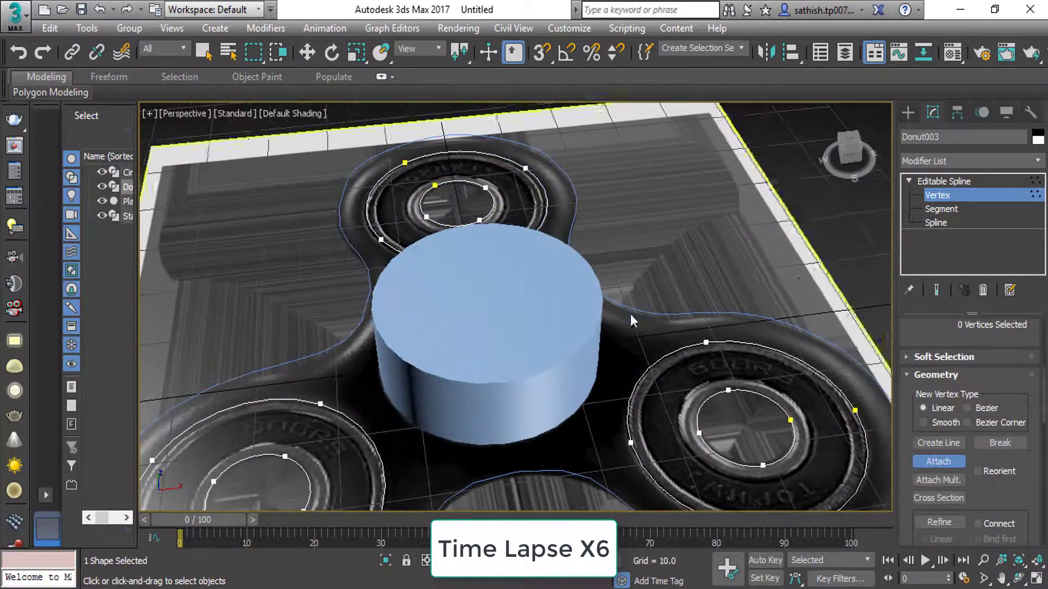
{"action": "left_click", "coordinate": [943, 181]}
{"action": "left_click", "coordinate": [962, 161]}
{"action": "left_click", "coordinate": [961, 162]}
Check the merged rings from the top in wireframe, end Attach, and return to perspective.
{"action": "left_click", "coordinate": [849, 145]}
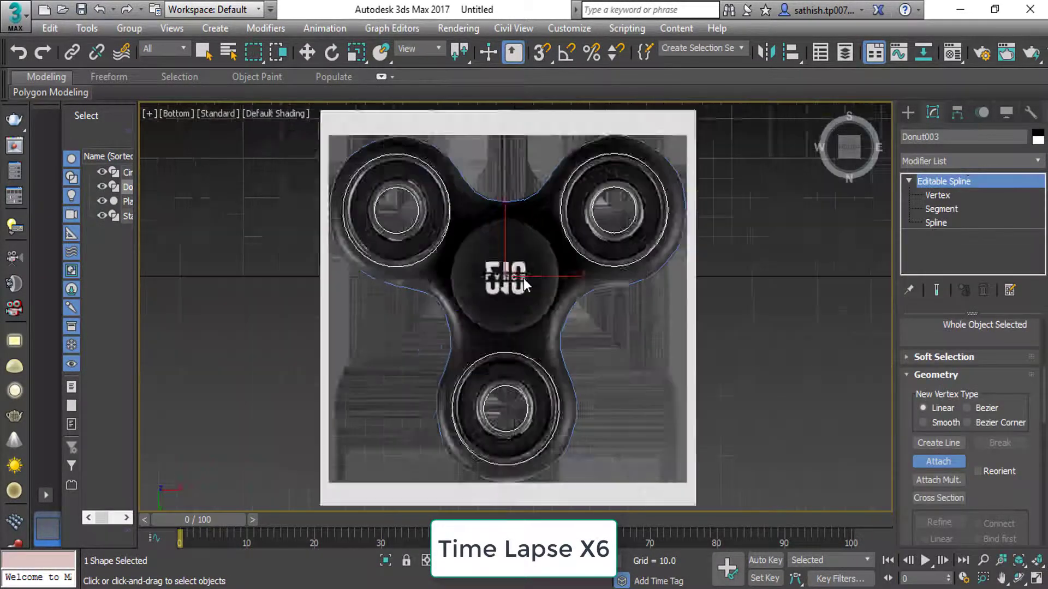
{"action": "key", "text": "F3"}
{"action": "scroll", "coordinate": [551, 345], "scroll_direction": "down", "scroll_amount": 3}
{"action": "key", "text": "alt+w"}
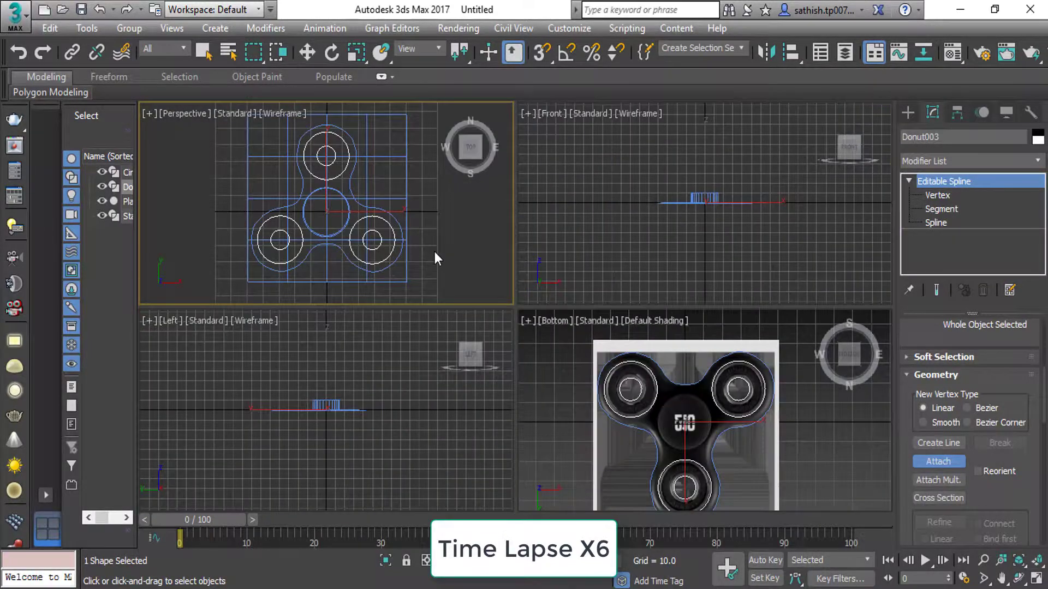
{"action": "right_click", "coordinate": [628, 369]}
{"action": "key", "text": "alt+w"}
{"action": "key", "text": "p"}
{"action": "mouse_move", "coordinate": [597, 349]}
{"action": "middle_mouse_down", "text": "alt"}
{"action": "mouse_move", "coordinate": [573, 199]}
{"action": "mouse_move", "coordinate": [655, 273]}
{"action": "middle_mouse_up", "text": "alt"}
Bevel Donut003 with Level 1 Height 9 and Level 2 Height 1, Outline -1.
{"action": "left_click", "coordinate": [951, 163]}
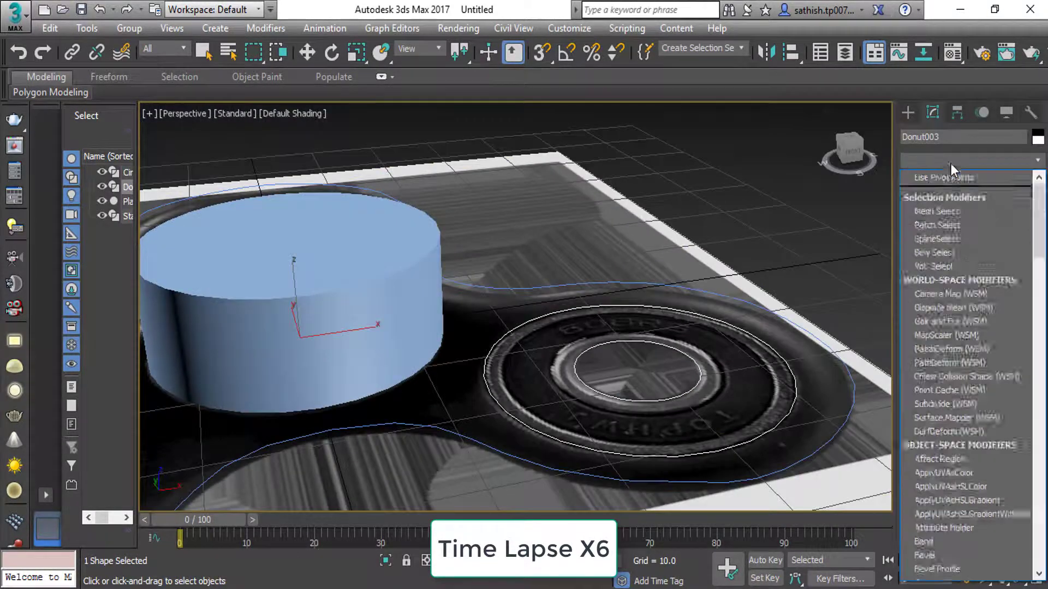
{"action": "left_click", "coordinate": [961, 470]}
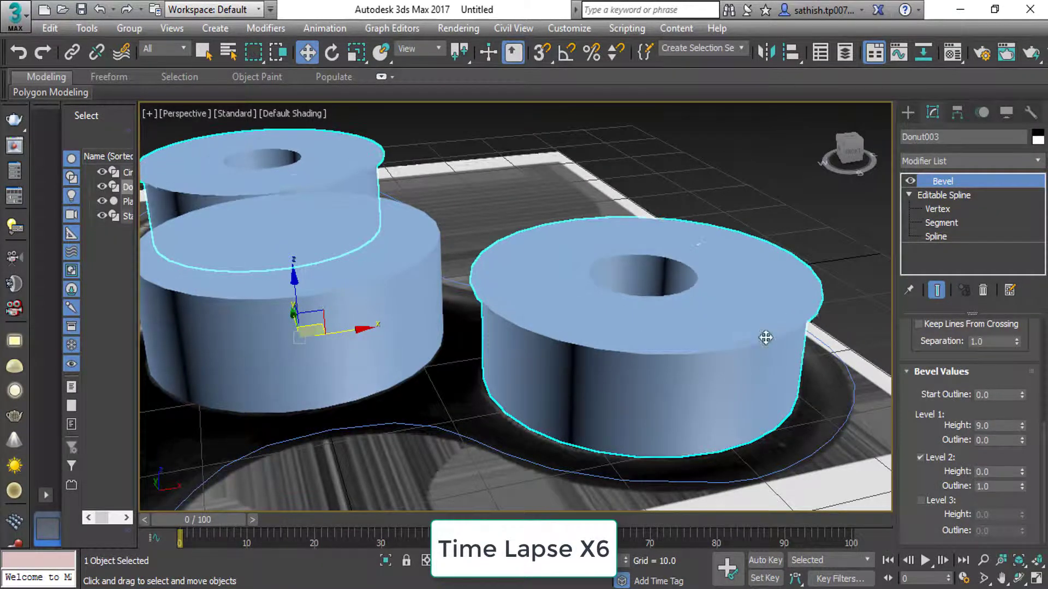
{"action": "type", "text": "-"}
{"action": "scroll", "coordinate": [864, 427], "scroll_direction": "up", "scroll_amount": 5}
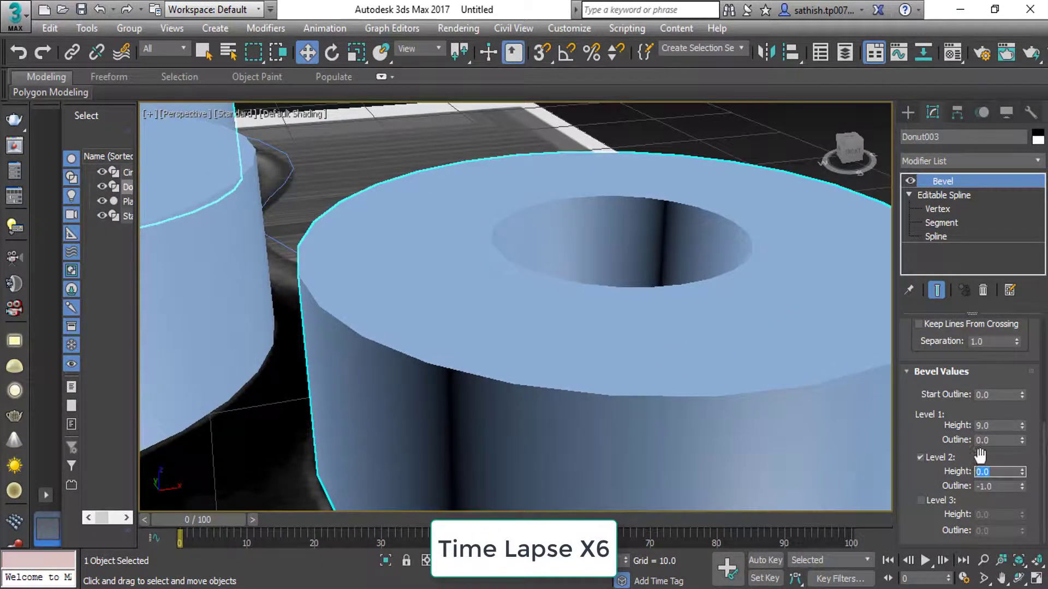
{"action": "type", "text": "1"}
{"action": "scroll", "coordinate": [650, 342], "scroll_direction": "down", "scroll_amount": 3}
{"action": "scroll", "coordinate": [638, 342], "scroll_direction": "down", "scroll_amount": 3}
{"action": "scroll", "coordinate": [639, 417], "scroll_direction": "down", "scroll_amount": 5}
Orbit to a low side view and select the spinner outline shape.
{"action": "key", "text": "alt+w"}
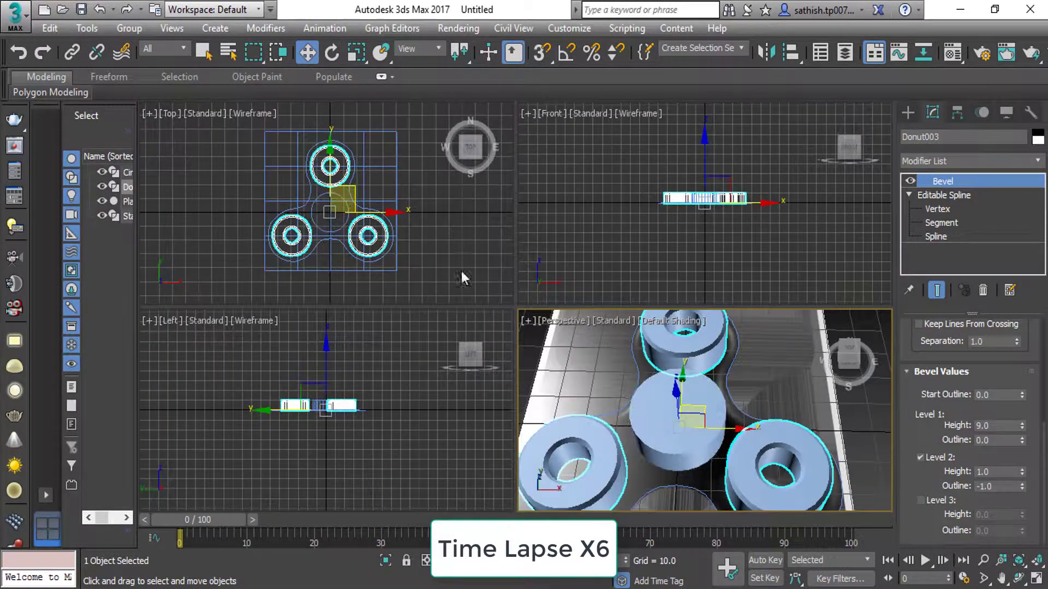
{"action": "key", "text": "alt+w"}
{"action": "mouse_move", "coordinate": [463, 279]}
{"action": "middle_mouse_down", "text": "alt"}
{"action": "mouse_move", "coordinate": [718, 379]}
{"action": "mouse_move", "coordinate": [671, 421]}
{"action": "middle_mouse_up", "text": "alt"}
{"action": "scroll", "coordinate": [754, 398], "scroll_direction": "up", "scroll_amount": 3}
{"action": "left_click", "coordinate": [622, 398]}
Extrude the spinner outline by 9 units.
{"action": "scroll", "coordinate": [622, 397], "scroll_direction": "down", "scroll_amount": 3}
{"action": "left_click", "coordinate": [935, 161]}
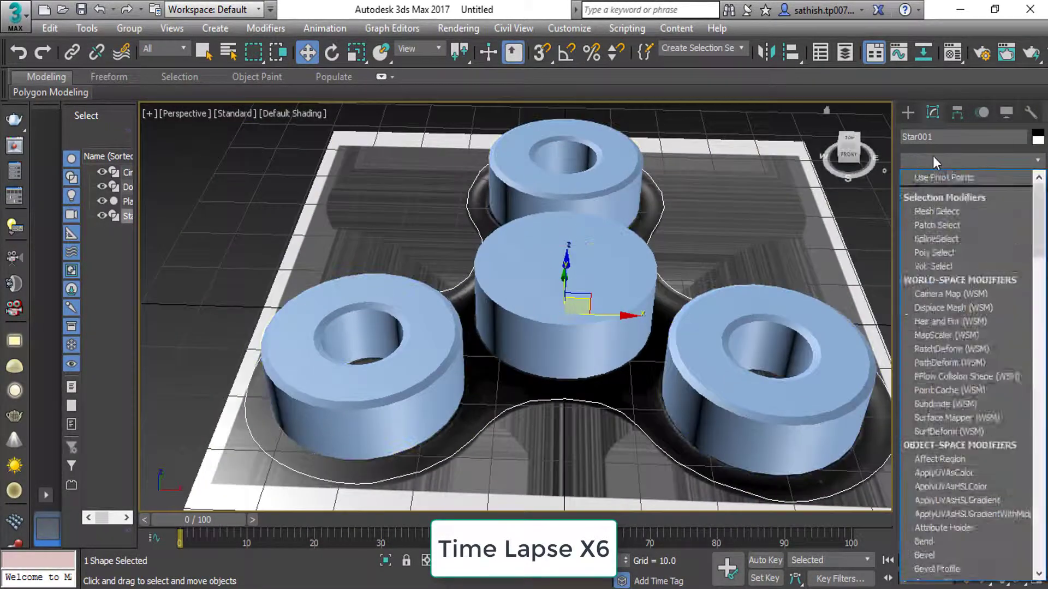
{"action": "scroll", "coordinate": [935, 273], "scroll_direction": "down", "scroll_amount": 5}
{"action": "left_click", "coordinate": [928, 311]}
{"action": "type", "text": "9"}
{"action": "key", "text": "Return"}
{"action": "middle_click_drag", "start_coordinate": [634, 307], "coordinate": [641, 348], "text": "alt"}
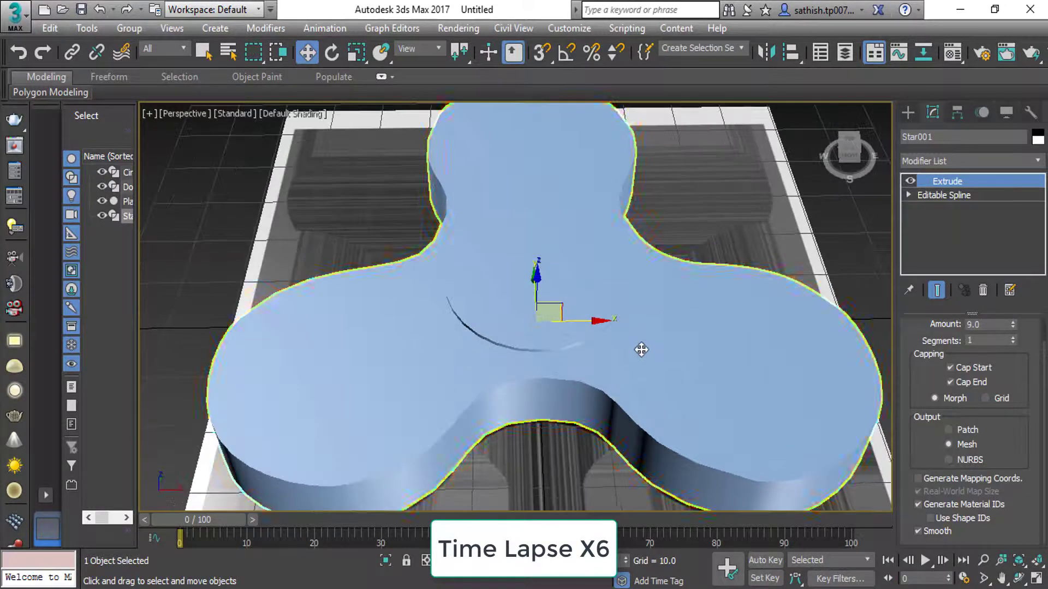
{"action": "scroll", "coordinate": [640, 349], "scroll_direction": "down", "scroll_amount": 3}
Unhide all objects, undo the outline extrusion, and maximize the top view.
{"action": "right_click", "coordinate": [637, 164]}
{"action": "left_click", "coordinate": [660, 88]}
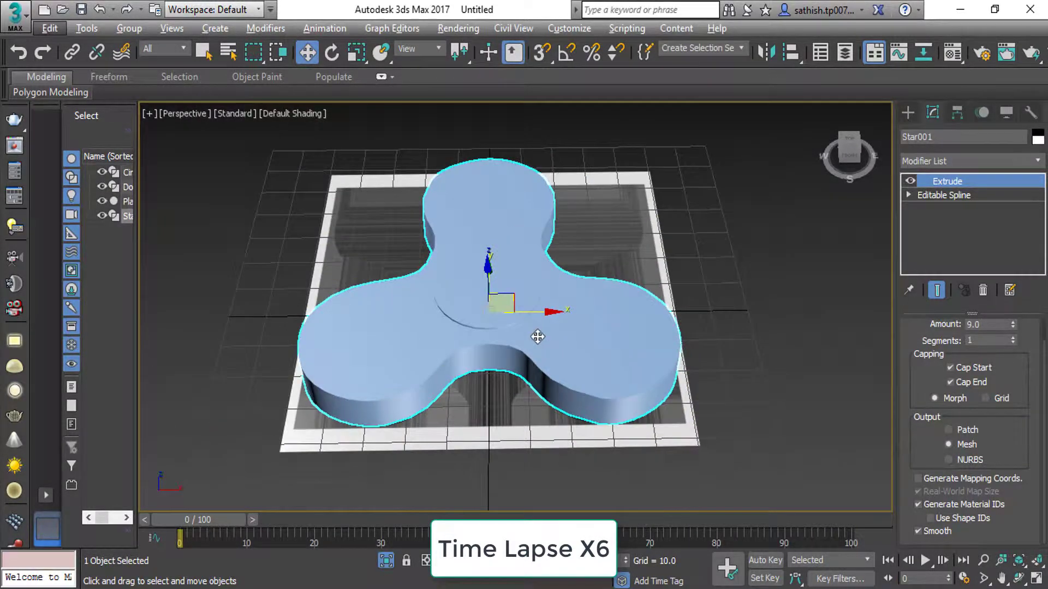
{"action": "key", "text": "ctrl+z"}
{"action": "scroll", "coordinate": [595, 350], "scroll_direction": "up", "scroll_amount": 3}
{"action": "key", "text": "alt+w"}
{"action": "key", "text": "alt+w"}
{"action": "scroll", "coordinate": [535, 261], "scroll_direction": "up", "scroll_amount": 5}
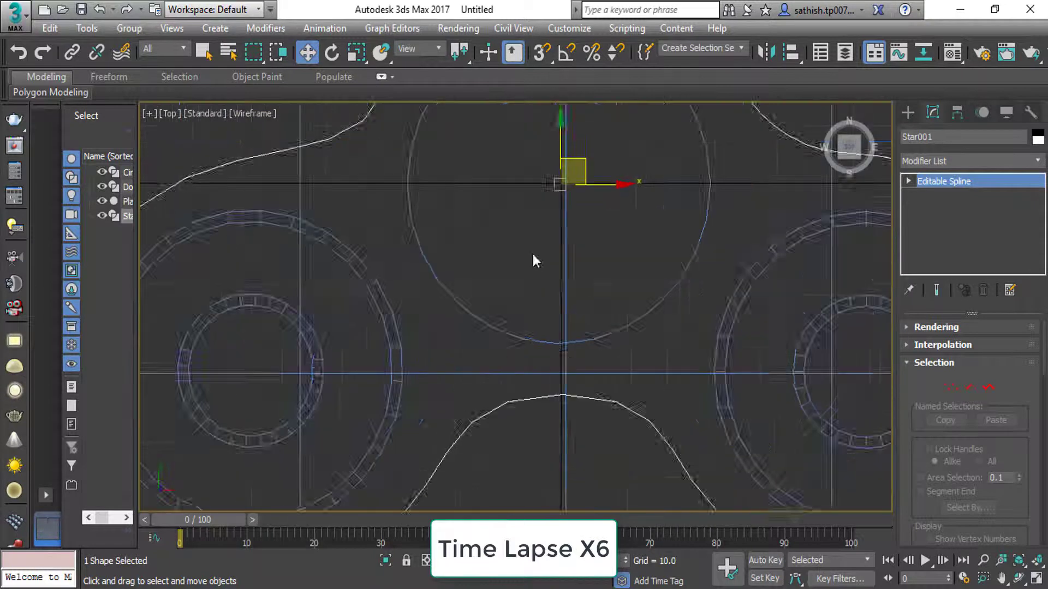
{"action": "scroll", "coordinate": [535, 261], "scroll_direction": "down", "scroll_amount": 3}
Draw Circle002 around the right bearing and set its radius to 14.264.
{"action": "left_click", "coordinate": [908, 113]}
{"action": "left_click", "coordinate": [939, 241]}
{"action": "scroll", "coordinate": [626, 294], "scroll_direction": "up", "scroll_amount": 3}
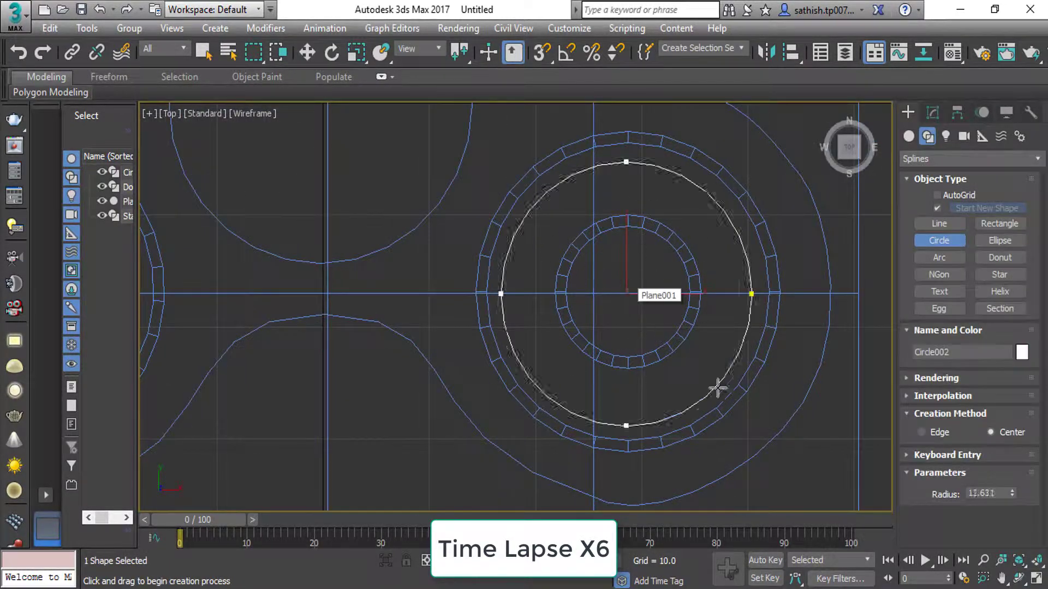
{"action": "key", "text": "w"}
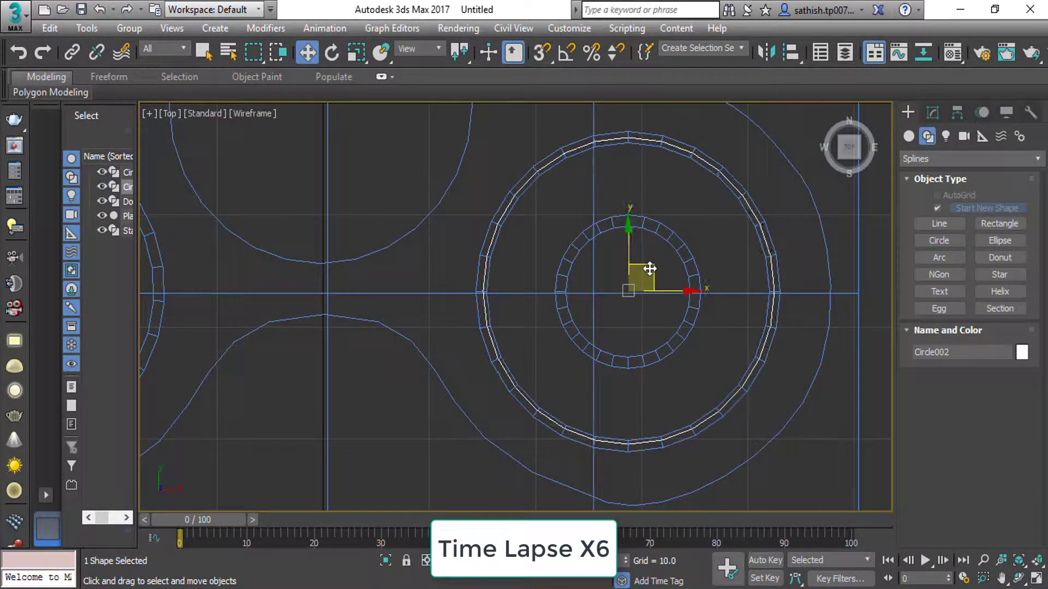
{"action": "left_click", "coordinate": [933, 113]}
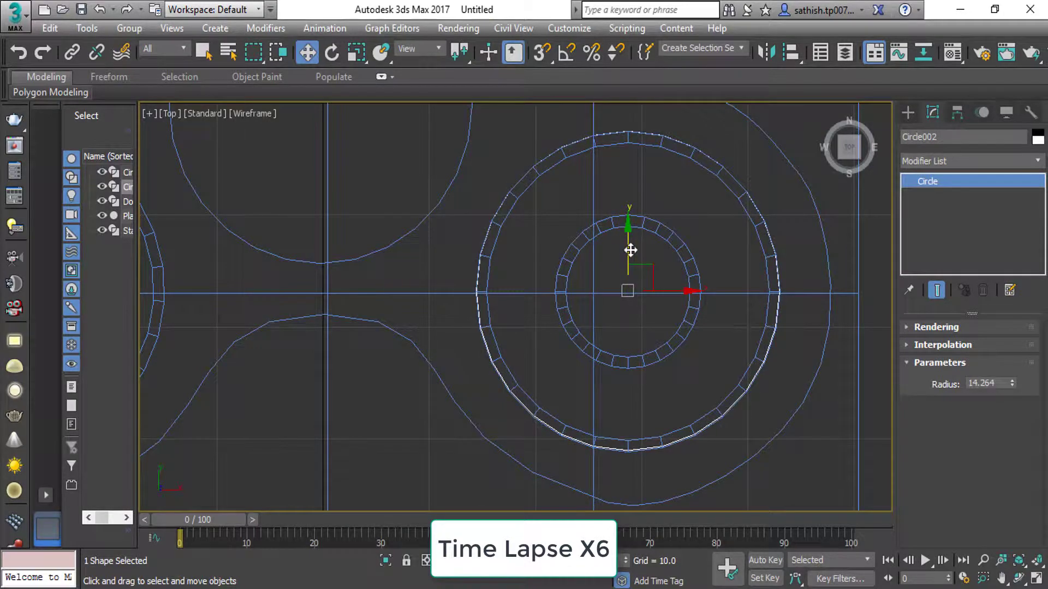
{"action": "scroll", "coordinate": [672, 310], "scroll_direction": "down", "scroll_amount": 3}
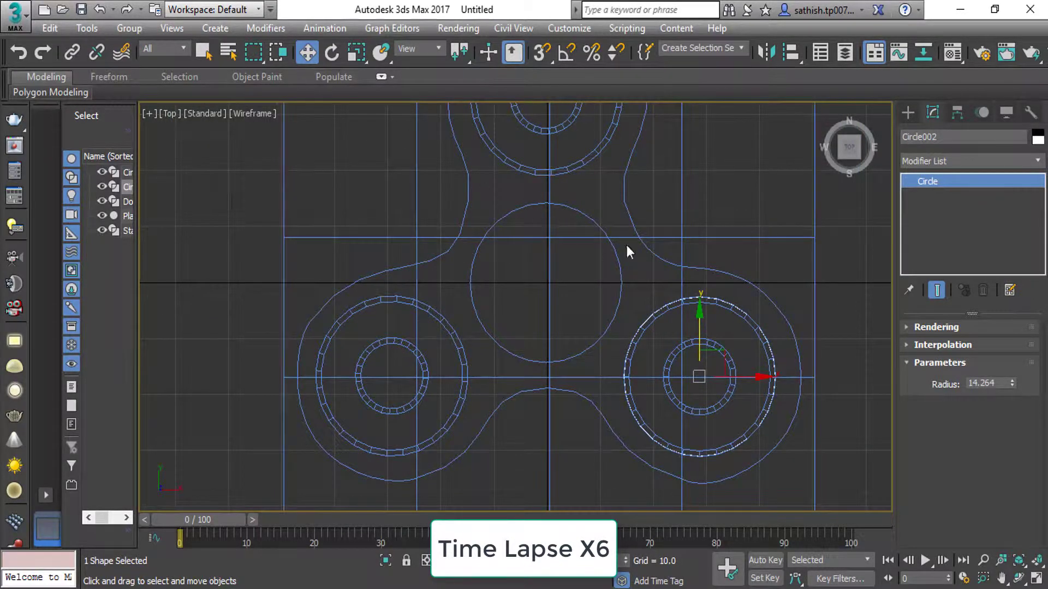
{"action": "left_click", "coordinate": [87, 28]}
Array the circle into 3 copies rotated 120° about Z.
{"action": "left_click", "coordinate": [113, 313]}
{"action": "left_click", "coordinate": [649, 404]}
{"action": "left_click_drag", "start_coordinate": [825, 276], "coordinate": [802, 78]}
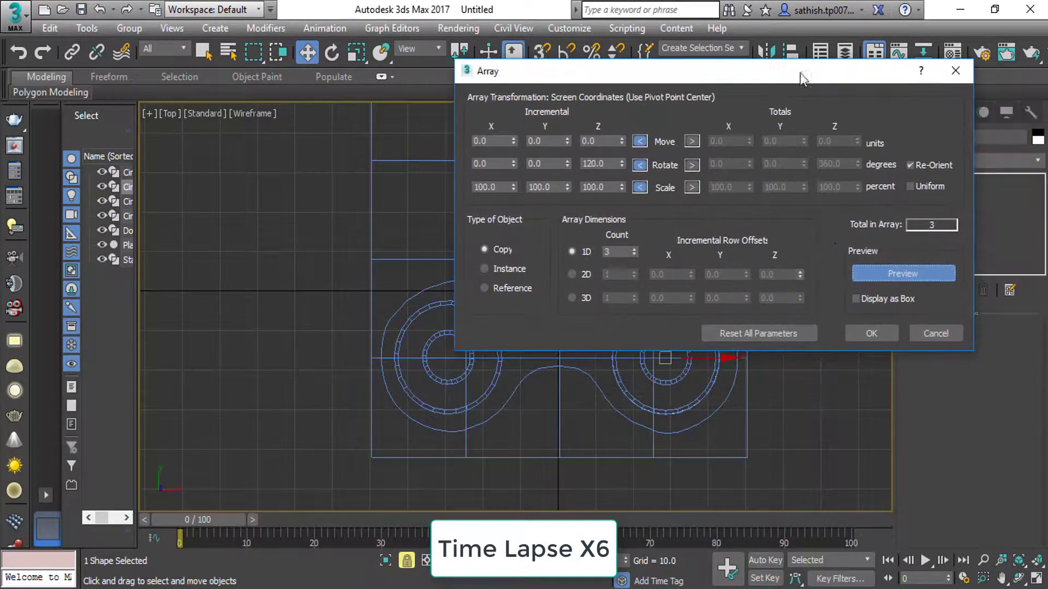
{"action": "left_click", "coordinate": [871, 334]}
{"action": "scroll", "coordinate": [729, 311], "scroll_direction": "up", "scroll_amount": 5}
{"action": "key", "text": "p"}
{"action": "scroll", "coordinate": [575, 345], "scroll_direction": "up", "scroll_amount": 5}
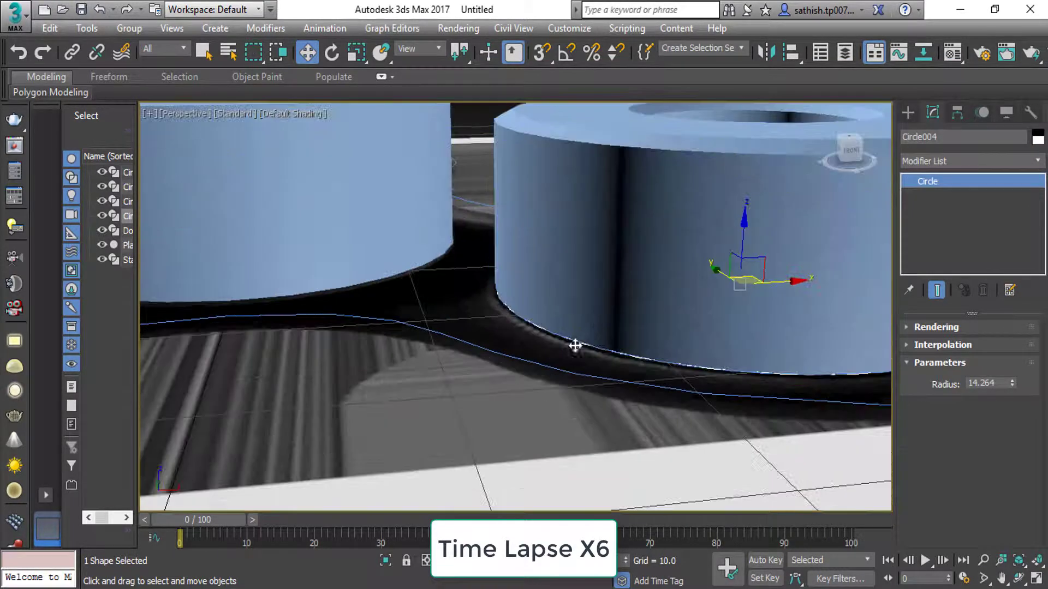
{"action": "key", "text": "alt+w"}
{"action": "key", "text": "alt+w"}
Rerun the 3-count, 120° circle array, then return to four viewports.
{"action": "left_click", "coordinate": [87, 28]}
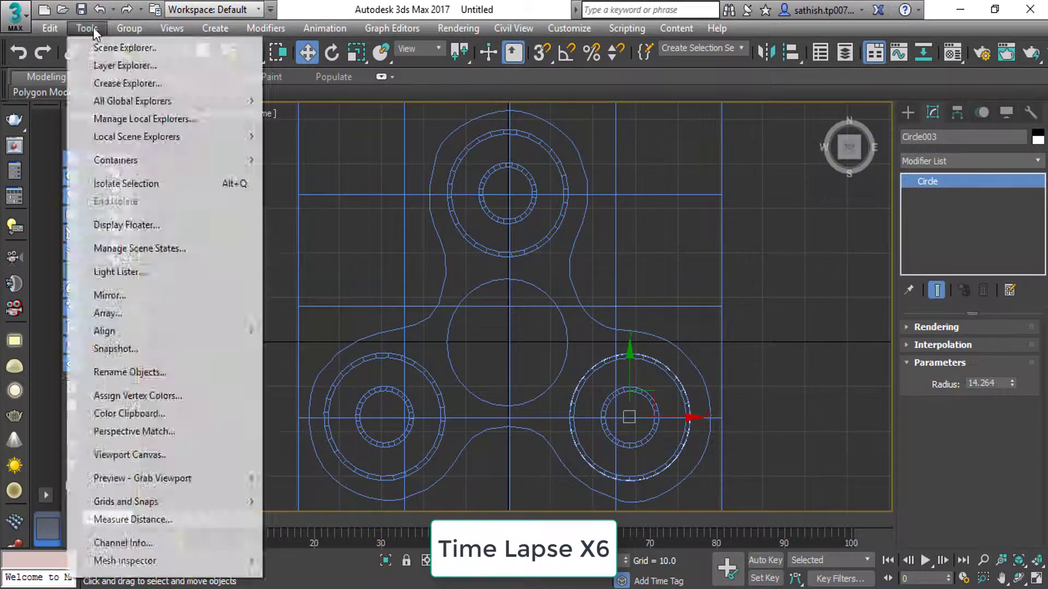
{"action": "left_click", "coordinate": [98, 330]}
{"action": "mouse_move", "coordinate": [611, 152]}
{"action": "left_mouse_down"}
{"action": "mouse_move", "coordinate": [406, 258]}
{"action": "mouse_move", "coordinate": [873, 282]}
{"action": "left_mouse_up"}
{"action": "left_click", "coordinate": [510, 467]}
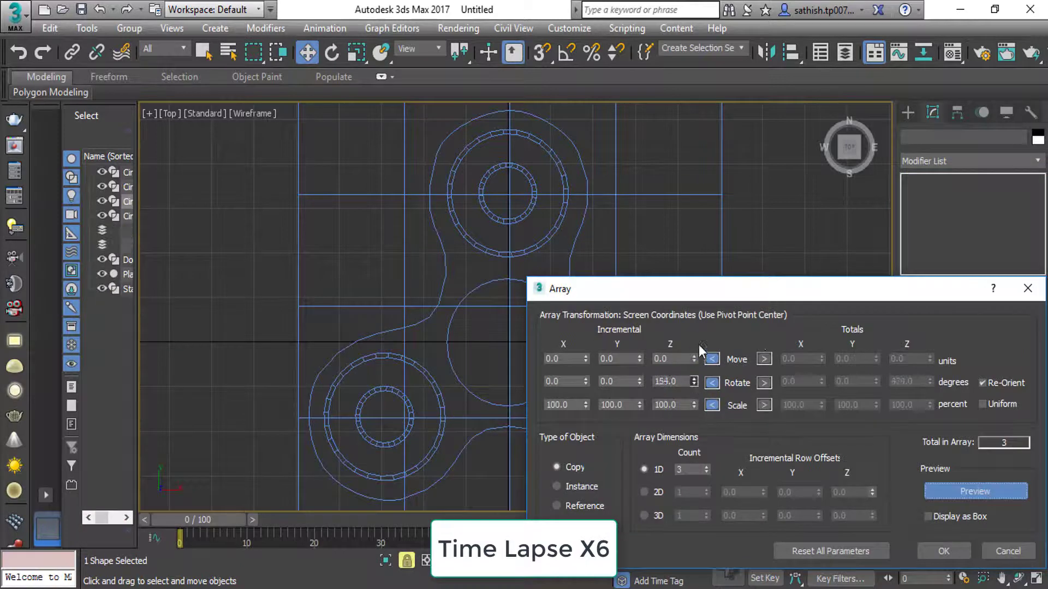
{"action": "left_click", "coordinate": [943, 551]}
{"action": "key", "text": "alt+w"}
{"action": "scroll", "coordinate": [666, 437], "scroll_direction": "up", "scroll_amount": 3}
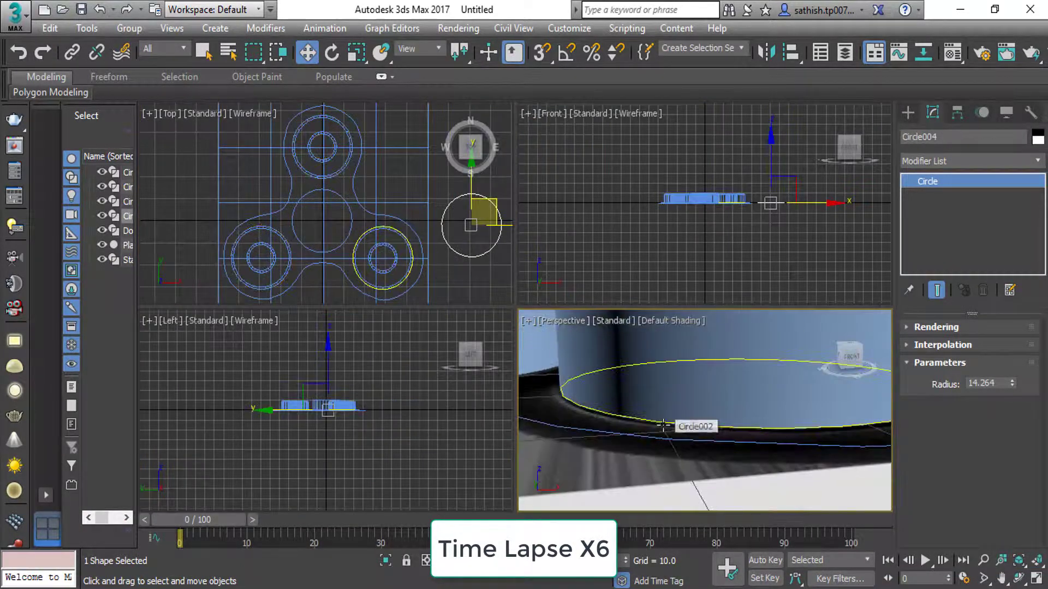
Align the circle to the centre circle Circle001.
{"action": "left_click", "coordinate": [350, 223]}
{"action": "left_click_drag", "start_coordinate": [262, 139], "coordinate": [132, 234]}
{"action": "left_click", "coordinate": [184, 525]}
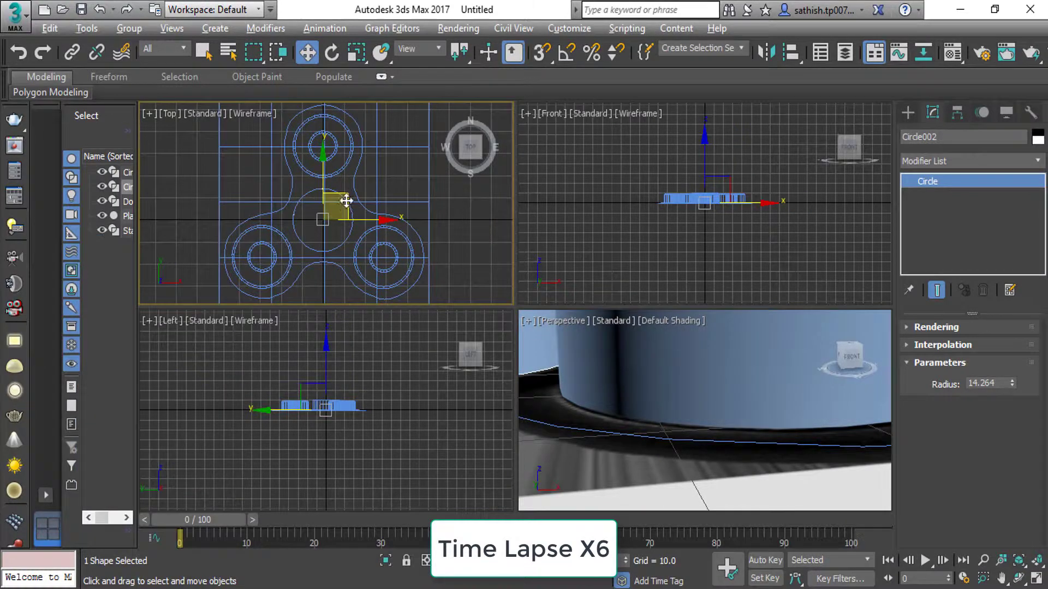
{"action": "key", "text": "alt+w"}
Apply the 3-count rotated circle array and inspect it in perspective.
{"action": "left_click", "coordinate": [87, 28]}
{"action": "left_click", "coordinate": [124, 309]}
{"action": "left_click_drag", "start_coordinate": [382, 141], "coordinate": [150, 295]}
{"action": "left_click_drag", "start_coordinate": [219, 295], "coordinate": [635, 76]}
{"action": "left_click", "coordinate": [881, 339]}
{"action": "key", "text": "p"}
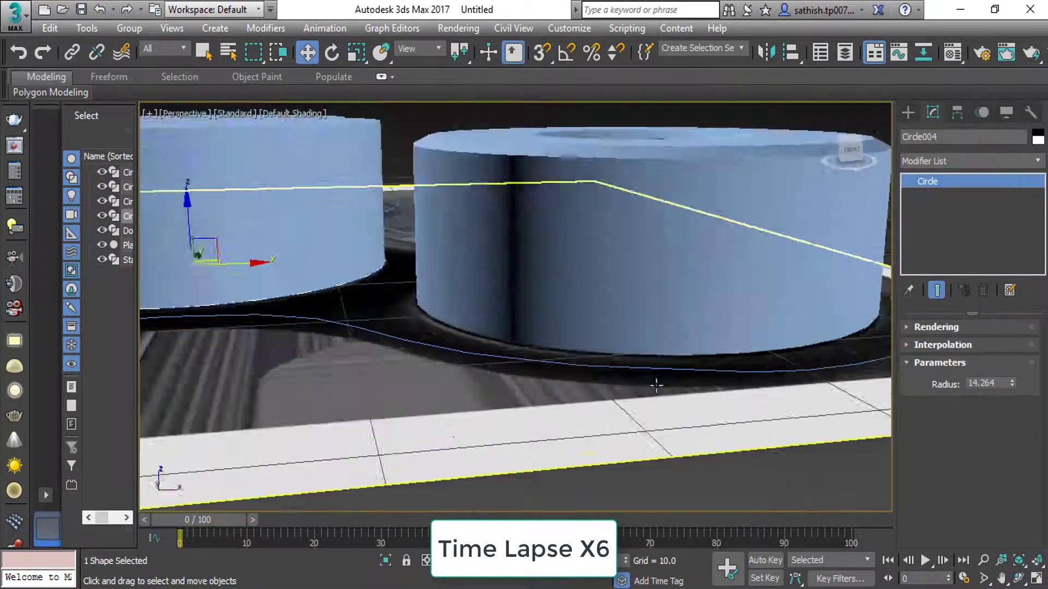
{"action": "middle_click_drag", "start_coordinate": [492, 273], "coordinate": [523, 240], "text": "alt"}
{"action": "scroll", "coordinate": [586, 280], "scroll_direction": "up", "scroll_amount": 2}
Delete the extra top circle, select Circle002, and open the Hierarchy panel.
{"action": "key", "text": "Delete"}
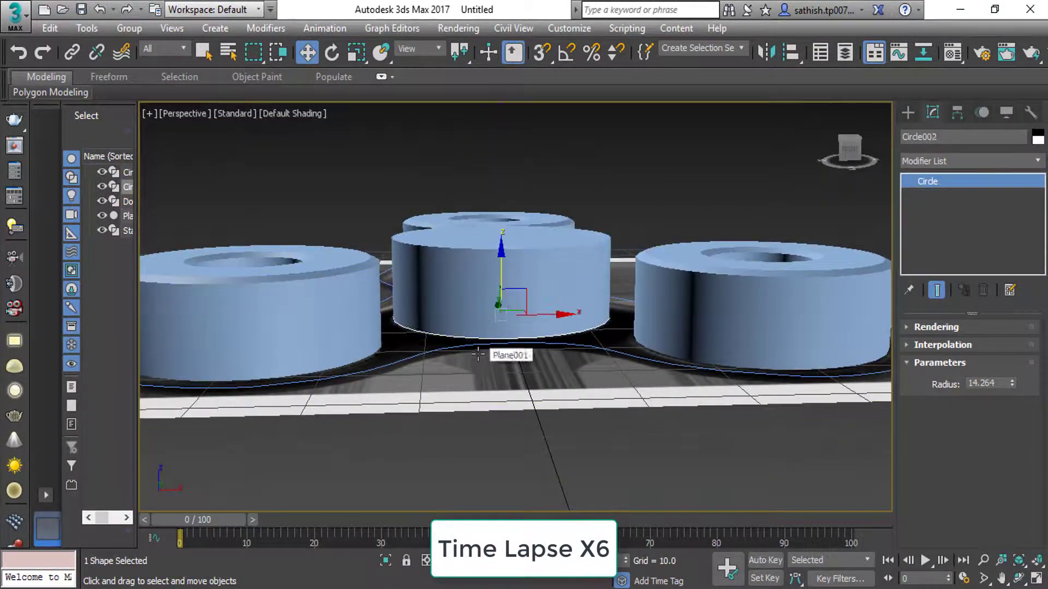
{"action": "left_click", "coordinate": [709, 361]}
{"action": "left_click", "coordinate": [956, 112]}
{"action": "left_click", "coordinate": [512, 312]}
{"action": "mouse_move", "coordinate": [512, 312]}
{"action": "middle_mouse_down", "text": "alt"}
{"action": "mouse_move", "coordinate": [512, 246]}
{"action": "mouse_move", "coordinate": [546, 230]}
{"action": "mouse_move", "coordinate": [623, 301]}
{"action": "middle_mouse_up", "text": "alt"}
{"action": "key", "text": "alt+w"}
Try another circle array, then undo the unwanted copy.
{"action": "key", "text": "alt+w"}
{"action": "left_click", "coordinate": [87, 28]}
{"action": "left_click", "coordinate": [109, 452]}
{"action": "left_click", "coordinate": [673, 420]}
{"action": "key", "text": "alt+w"}
With Affect Pivot Only, align Circle002's pivot to Circle001's pivot.
{"action": "key", "text": "alt+w"}
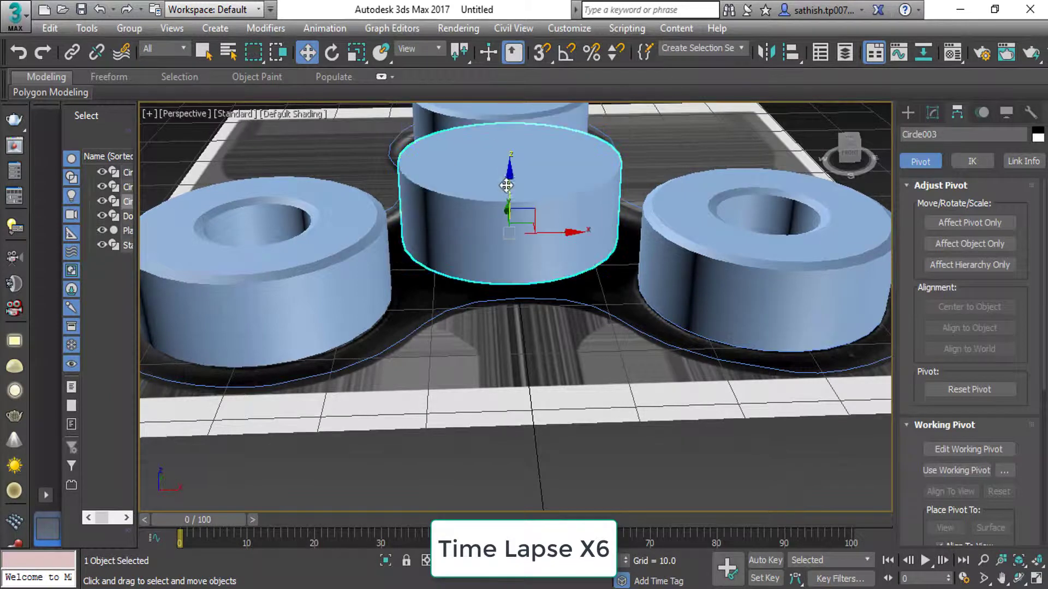
{"action": "key", "text": "ctrl+z"}
{"action": "left_click", "coordinate": [969, 222]}
{"action": "key", "text": "alt+w"}
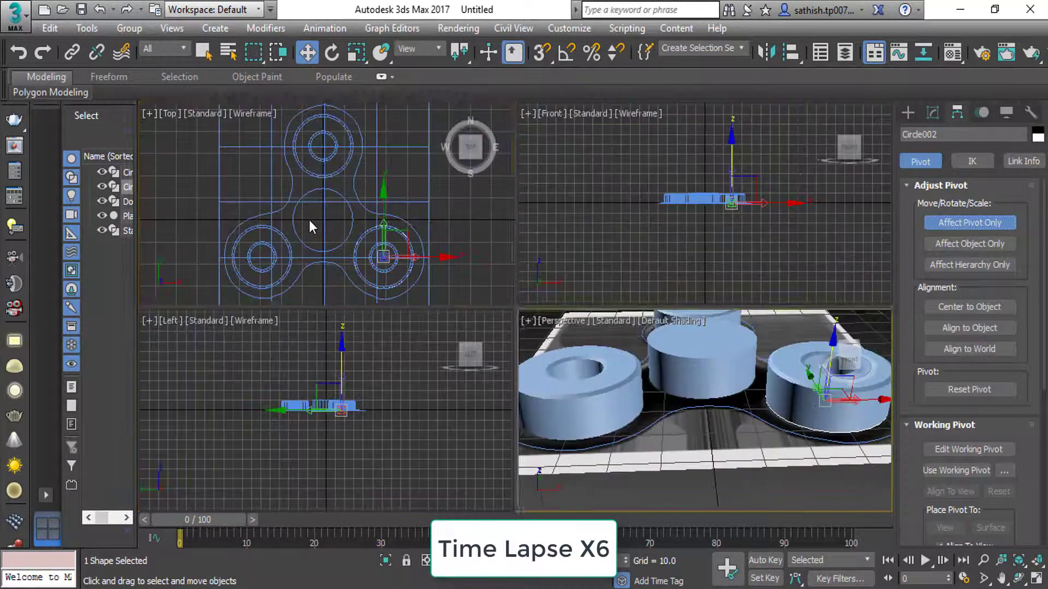
{"action": "key", "text": "alt+w"}
{"action": "left_click", "coordinate": [568, 339]}
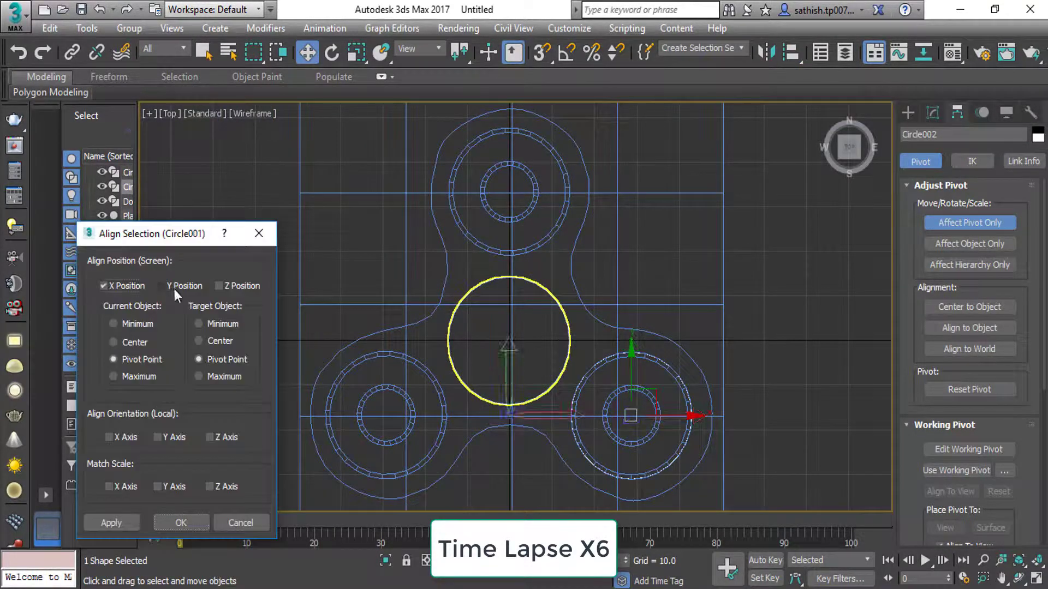
{"action": "left_click", "coordinate": [181, 523]}
Array Circle002 three times at 120° so circles ring all bearings.
{"action": "key", "text": "p"}
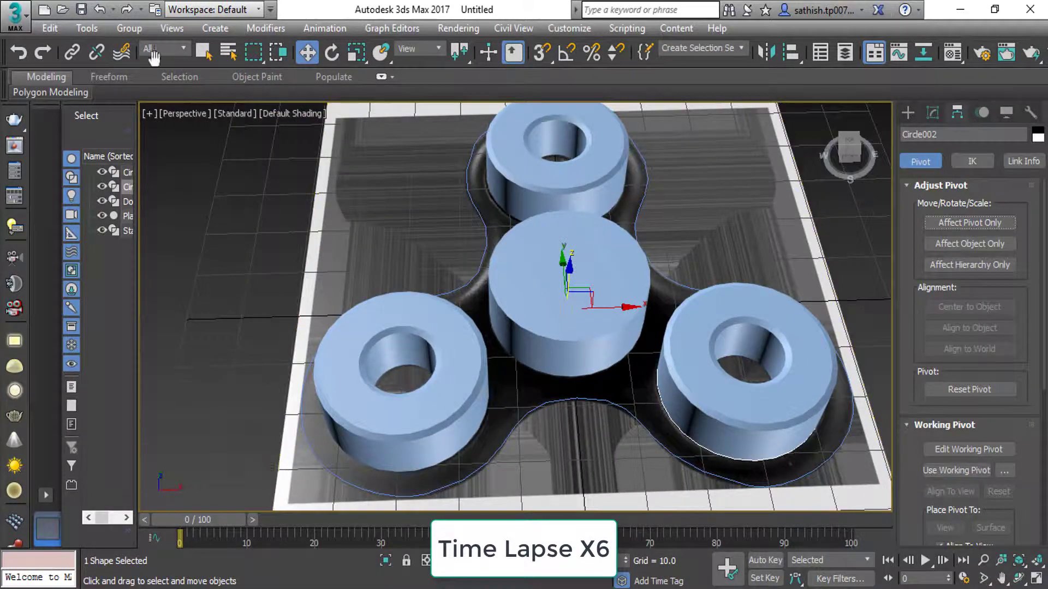
{"action": "left_click", "coordinate": [86, 28]}
{"action": "left_click", "coordinate": [110, 191]}
{"action": "left_click_drag", "start_coordinate": [437, 140], "coordinate": [120, 86]}
{"action": "left_click", "coordinate": [316, 312]}
{"action": "left_click", "coordinate": [321, 365]}
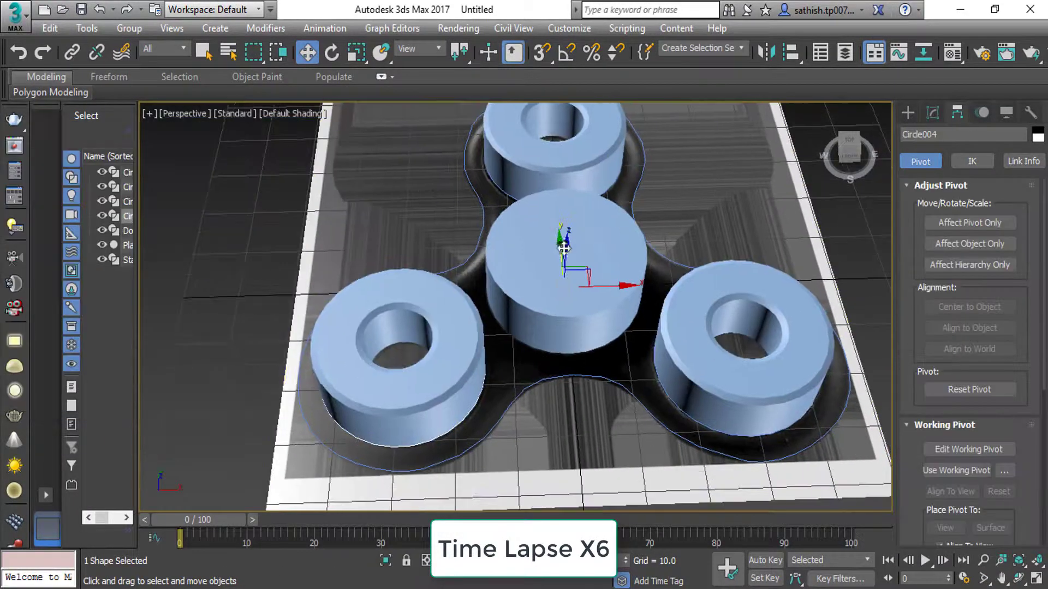
{"action": "mouse_move", "coordinate": [564, 248]}
{"action": "middle_mouse_down", "text": "alt"}
{"action": "mouse_move", "coordinate": [568, 208]}
{"action": "mouse_move", "coordinate": [628, 327]}
{"action": "middle_mouse_up", "text": "alt"}
{"action": "key", "text": "alt+w"}
{"action": "key", "text": "alt+w"}
Select Star001 and attach the bearing circles to it.
{"action": "left_click", "coordinate": [655, 377]}
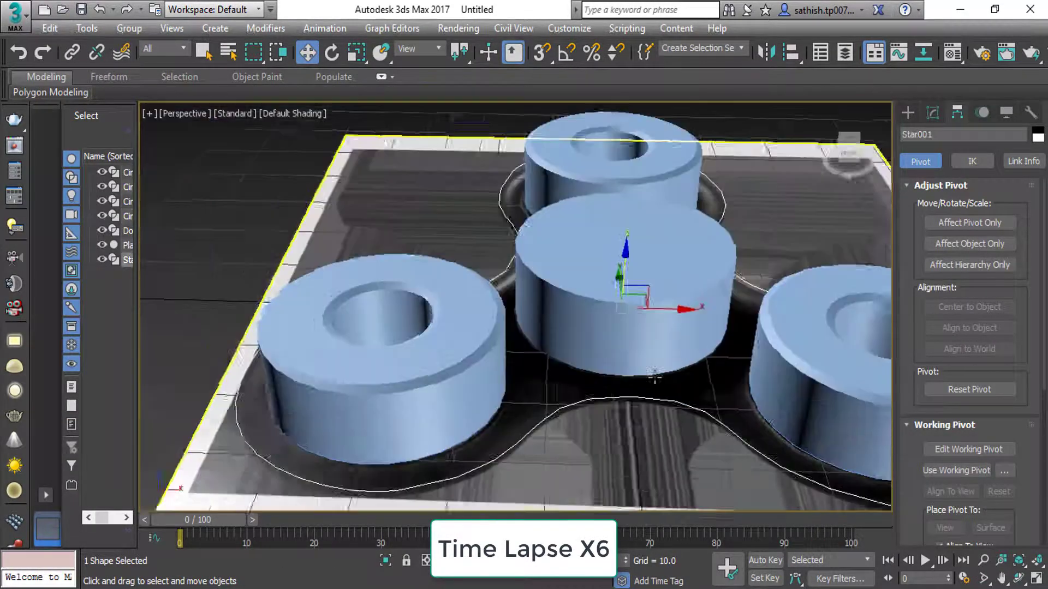
{"action": "middle_click_drag", "start_coordinate": [655, 376], "coordinate": [655, 306], "text": "alt"}
{"action": "left_click", "coordinate": [933, 112]}
{"action": "left_click", "coordinate": [935, 443]}
{"action": "scroll", "coordinate": [597, 393], "scroll_direction": "up", "scroll_amount": 5}
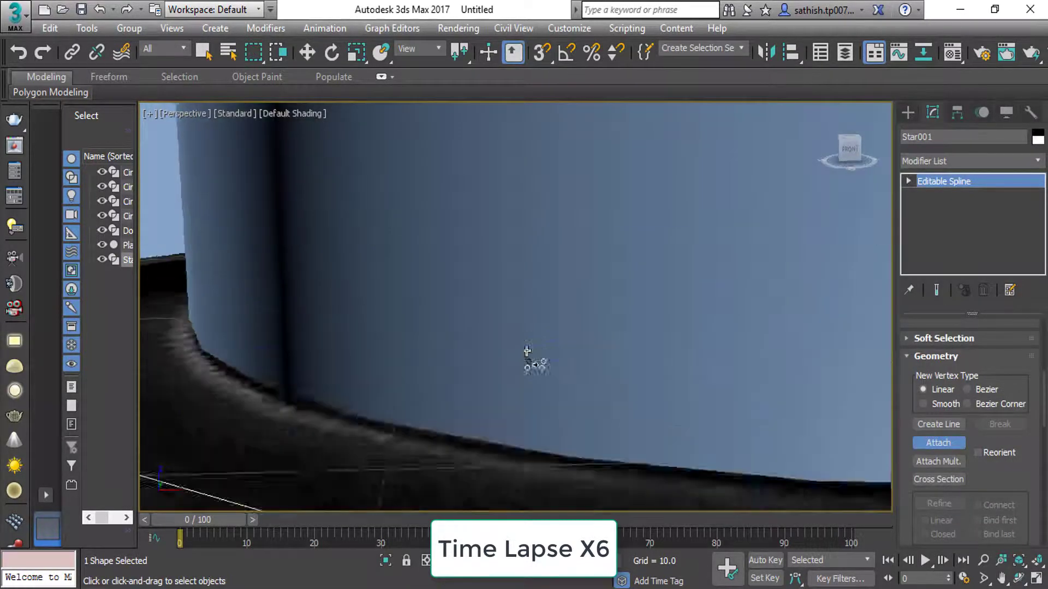
{"action": "scroll", "coordinate": [533, 358], "scroll_direction": "down", "scroll_amount": 5}
{"action": "mouse_move", "coordinate": [468, 467]}
{"action": "middle_mouse_down", "text": "alt"}
{"action": "mouse_move", "coordinate": [610, 411]}
{"action": "mouse_move", "coordinate": [613, 430]}
{"action": "middle_mouse_up", "text": "alt"}
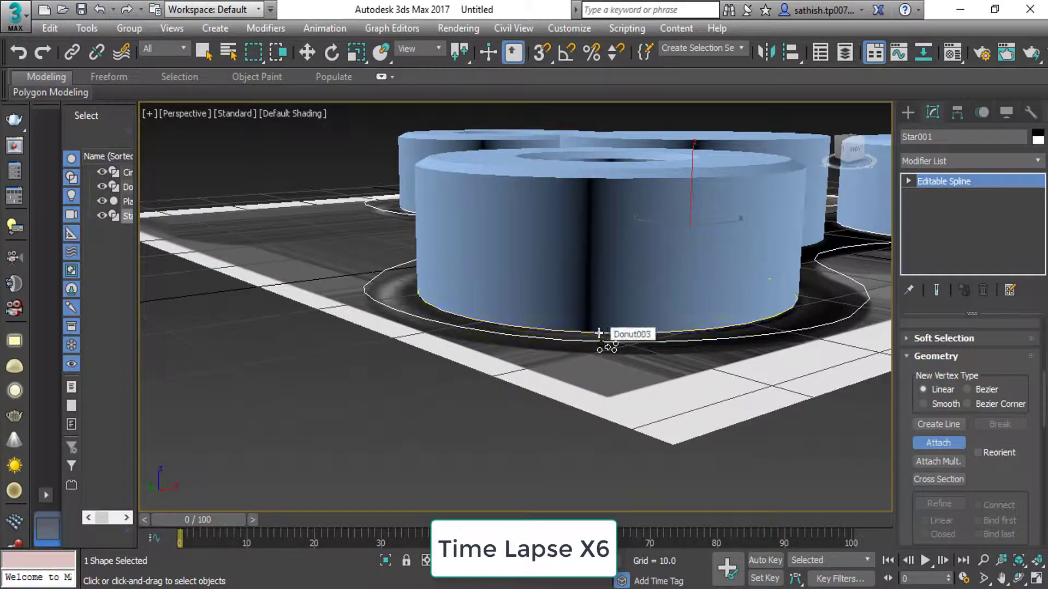
{"action": "left_click", "coordinate": [603, 334]}
{"action": "middle_click_drag", "start_coordinate": [603, 334], "coordinate": [546, 272], "text": "alt"}
{"action": "left_click", "coordinate": [942, 161]}
{"action": "scroll", "coordinate": [942, 327], "scroll_direction": "down", "scroll_amount": 10}
Extrude Star001 to 9 units and inspect the solid body.
{"action": "left_click", "coordinate": [936, 376]}
{"action": "key", "text": "w"}
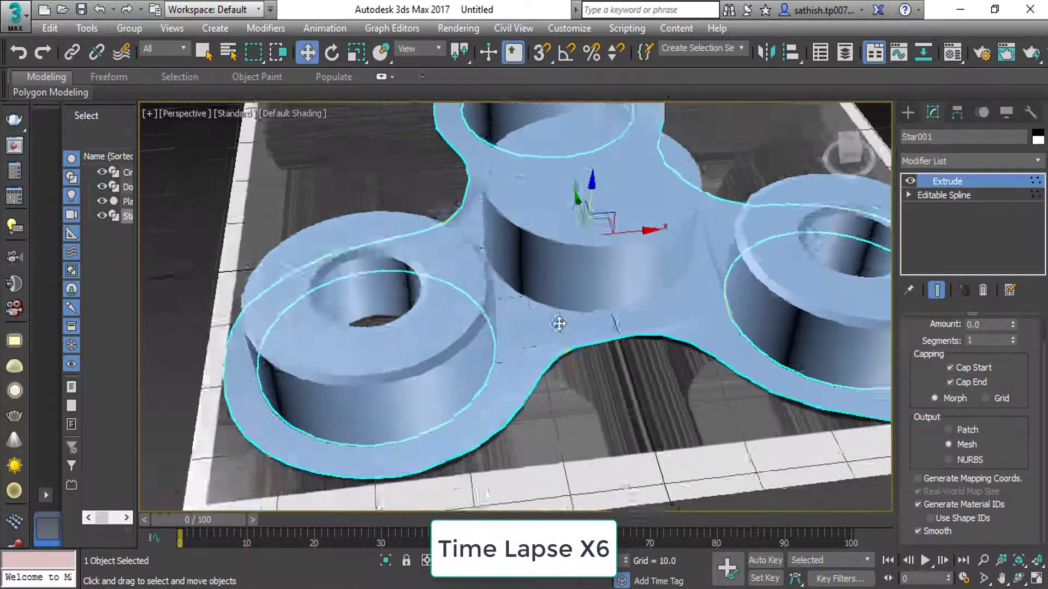
{"action": "left_click_drag", "start_coordinate": [1013, 324], "coordinate": [1012, 311]}
{"action": "mouse_move", "coordinate": [600, 382]}
{"action": "middle_mouse_down", "text": "alt"}
{"action": "mouse_move", "coordinate": [591, 423]}
{"action": "mouse_move", "coordinate": [645, 482]}
{"action": "middle_mouse_up", "text": "alt"}
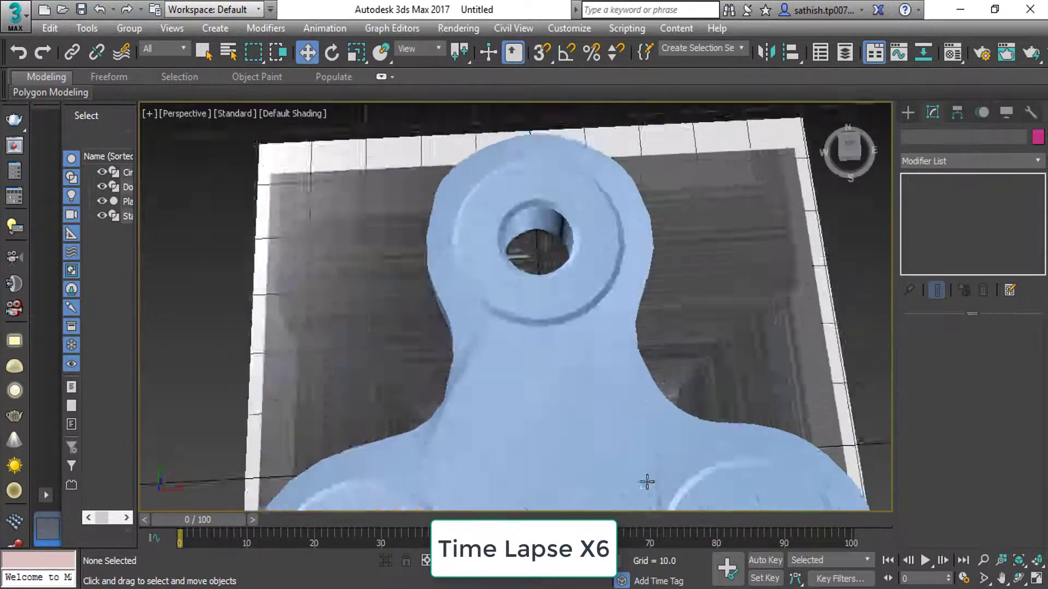
{"action": "scroll", "coordinate": [601, 351], "scroll_direction": "down", "scroll_amount": 5}
{"action": "middle_click_drag", "start_coordinate": [601, 351], "coordinate": [628, 355], "text": "alt"}
Try then remove TurboSmooth, and convert the body to Editable Poly.
{"action": "left_click", "coordinate": [942, 162]}
{"action": "scroll", "coordinate": [953, 327], "scroll_direction": "down", "scroll_amount": 5}
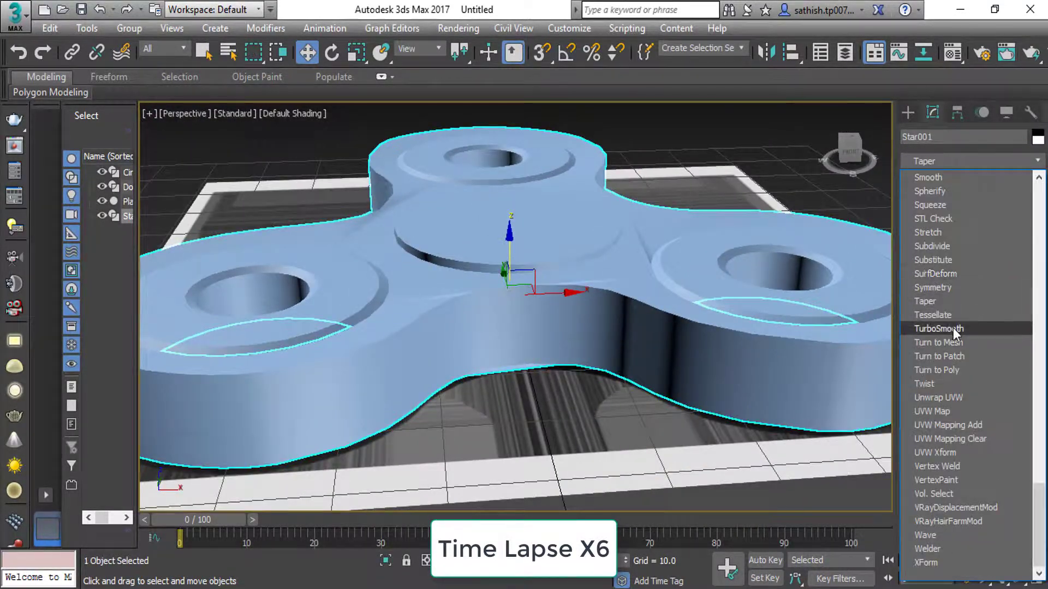
{"action": "left_click", "coordinate": [953, 328]}
{"action": "mouse_move", "coordinate": [569, 323]}
{"action": "middle_mouse_down", "text": "alt"}
{"action": "mouse_move", "coordinate": [672, 326]}
{"action": "mouse_move", "coordinate": [573, 333]}
{"action": "middle_mouse_up", "text": "alt"}
{"action": "left_click", "coordinate": [982, 290]}
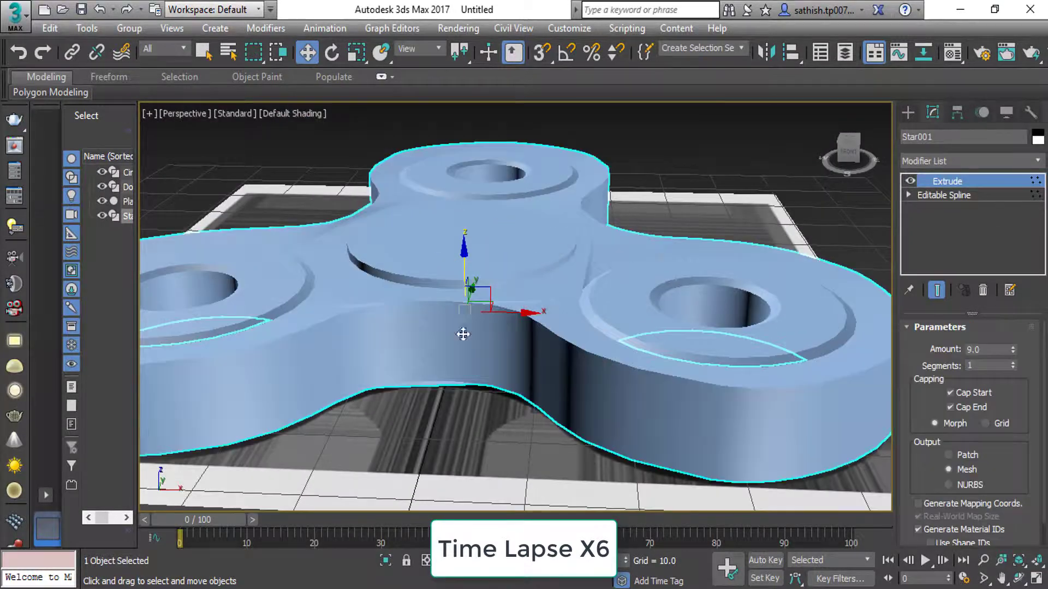
{"action": "right_click", "coordinate": [649, 486]}
{"action": "left_click", "coordinate": [704, 507]}
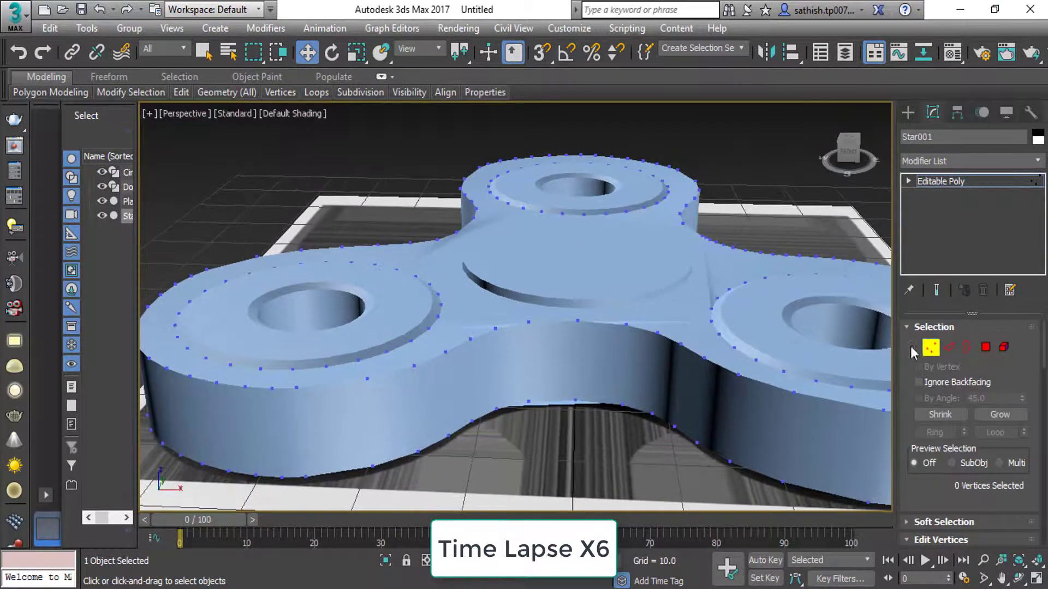
{"action": "mouse_move", "coordinate": [296, 463]}
{"action": "middle_mouse_down"}
{"action": "mouse_move", "coordinate": [397, 344]}
{"action": "mouse_move", "coordinate": [491, 306]}
{"action": "middle_mouse_up"}
{"action": "left_click", "coordinate": [1037, 161]}
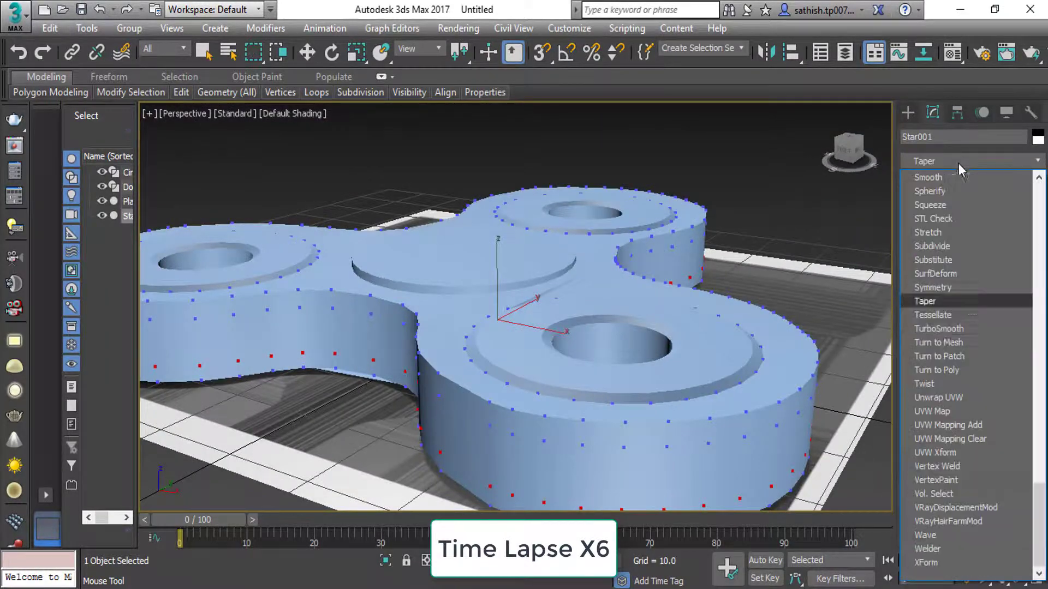
{"action": "left_click", "coordinate": [927, 431]}
{"action": "middle_click_drag", "start_coordinate": [546, 328], "coordinate": [674, 343], "text": "alt"}
{"action": "key", "text": "ctrl+z"}
{"action": "scroll", "coordinate": [675, 342], "scroll_direction": "up", "scroll_amount": 5}
{"action": "right_click", "coordinate": [222, 234]}
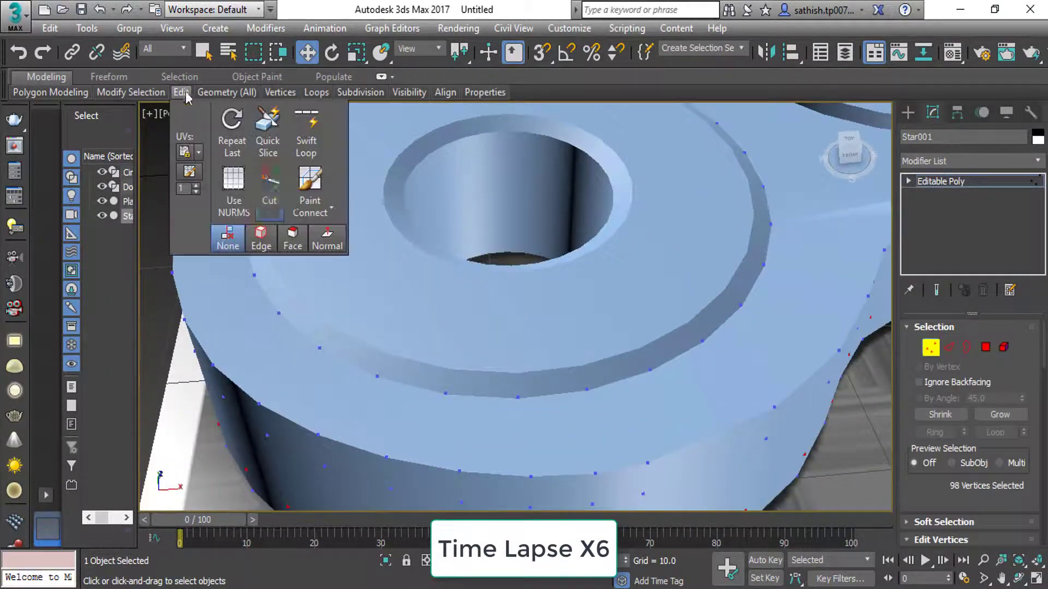
{"action": "left_click", "coordinate": [480, 384]}
{"action": "mouse_move", "coordinate": [489, 392]}
{"action": "middle_mouse_down", "text": "alt"}
{"action": "mouse_move", "coordinate": [493, 199]}
{"action": "mouse_move", "coordinate": [545, 257]}
{"action": "mouse_move", "coordinate": [568, 367]}
{"action": "mouse_move", "coordinate": [520, 329]}
{"action": "mouse_move", "coordinate": [589, 409]}
{"action": "mouse_move", "coordinate": [646, 416]}
{"action": "middle_mouse_up", "text": "alt"}
{"action": "key", "text": "1"}
{"action": "scroll", "coordinate": [497, 368], "scroll_direction": "down", "scroll_amount": 2}
{"action": "key", "text": "alt+c"}
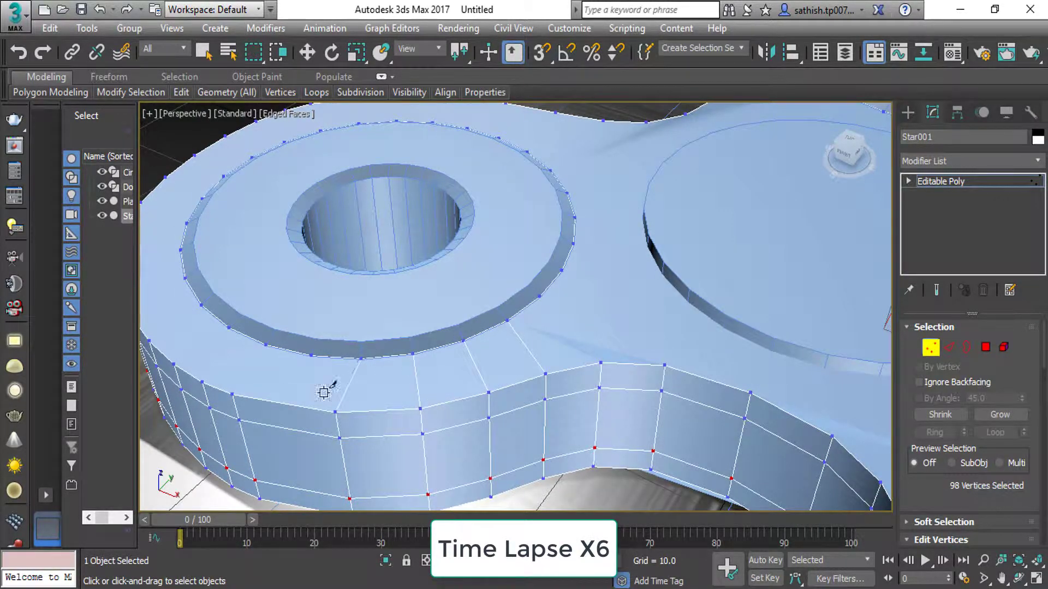
{"action": "middle_click_drag", "start_coordinate": [324, 392], "coordinate": [589, 274], "text": "alt"}
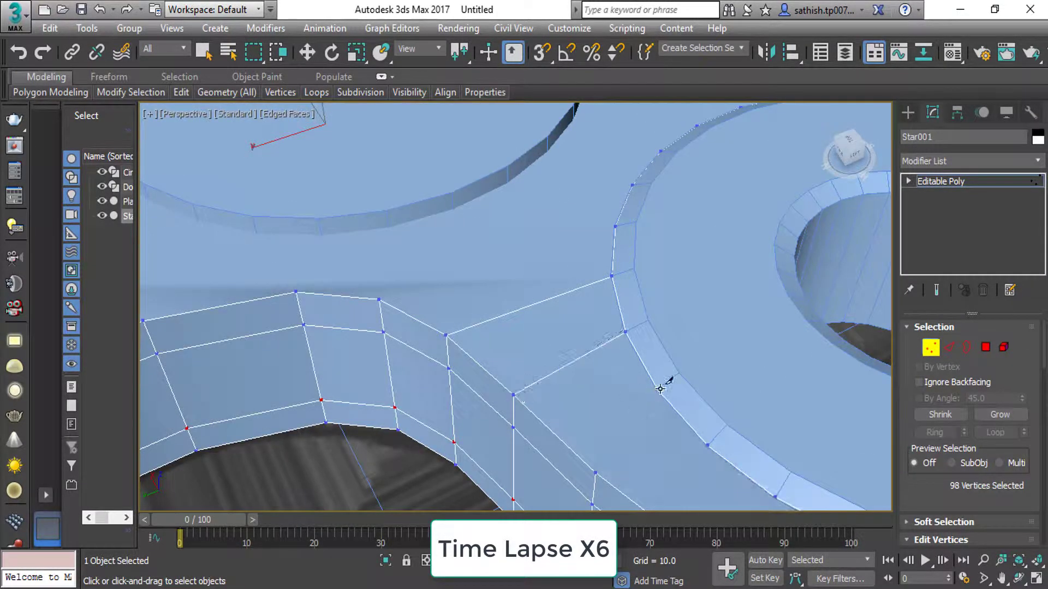
{"action": "scroll", "coordinate": [661, 389], "scroll_direction": "down", "scroll_amount": 5}
{"action": "middle_click_drag", "start_coordinate": [660, 389], "coordinate": [415, 293], "text": "alt"}
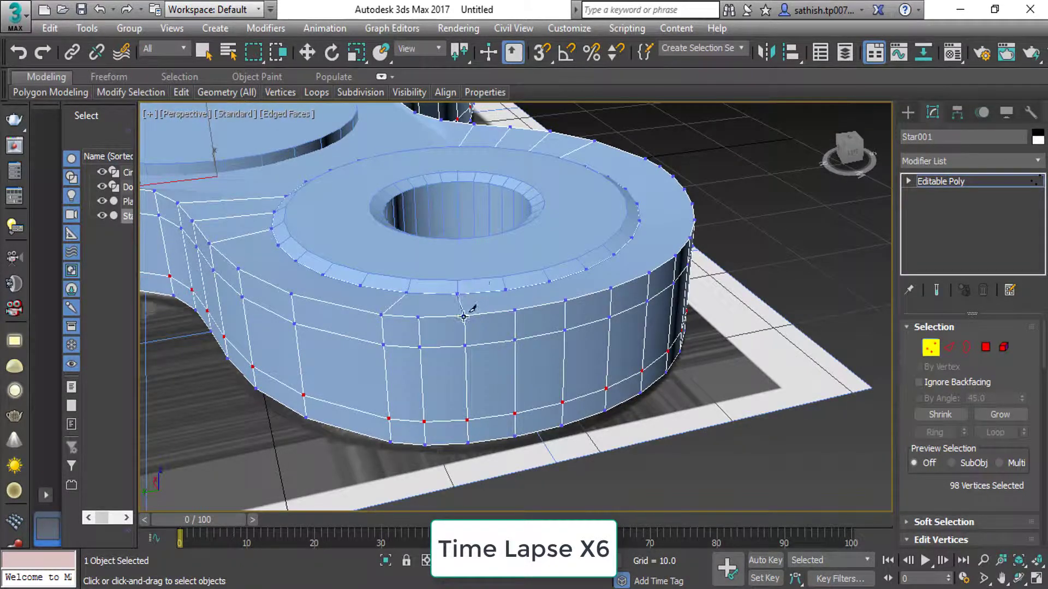
{"action": "mouse_move", "coordinate": [647, 272]}
{"action": "middle_mouse_down", "text": "alt"}
{"action": "mouse_move", "coordinate": [462, 374]}
{"action": "mouse_move", "coordinate": [491, 297]}
{"action": "middle_mouse_up", "text": "alt"}
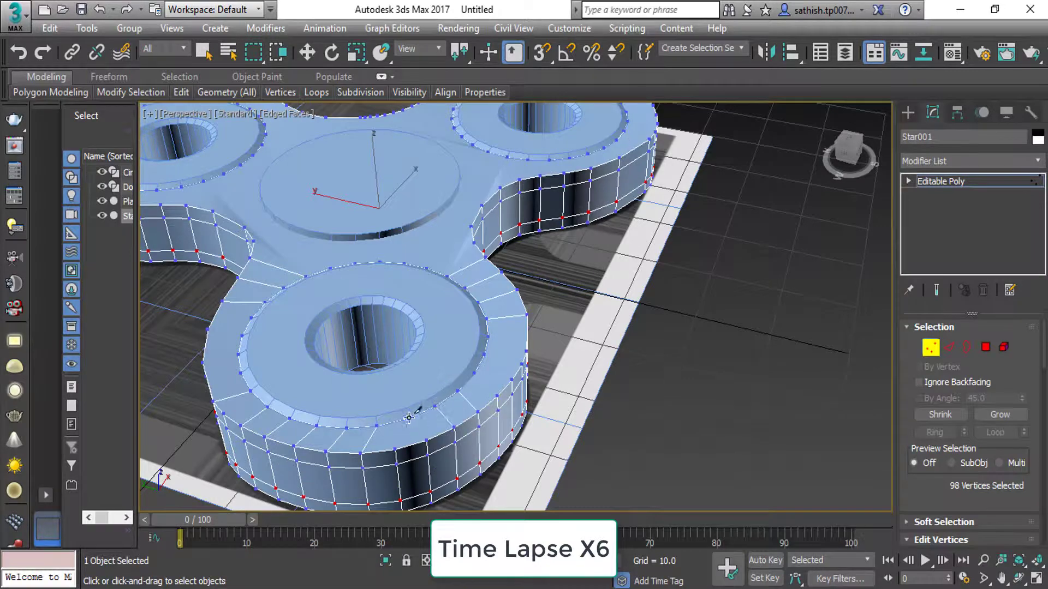
{"action": "middle_click_drag", "start_coordinate": [408, 418], "coordinate": [510, 337], "text": "alt"}
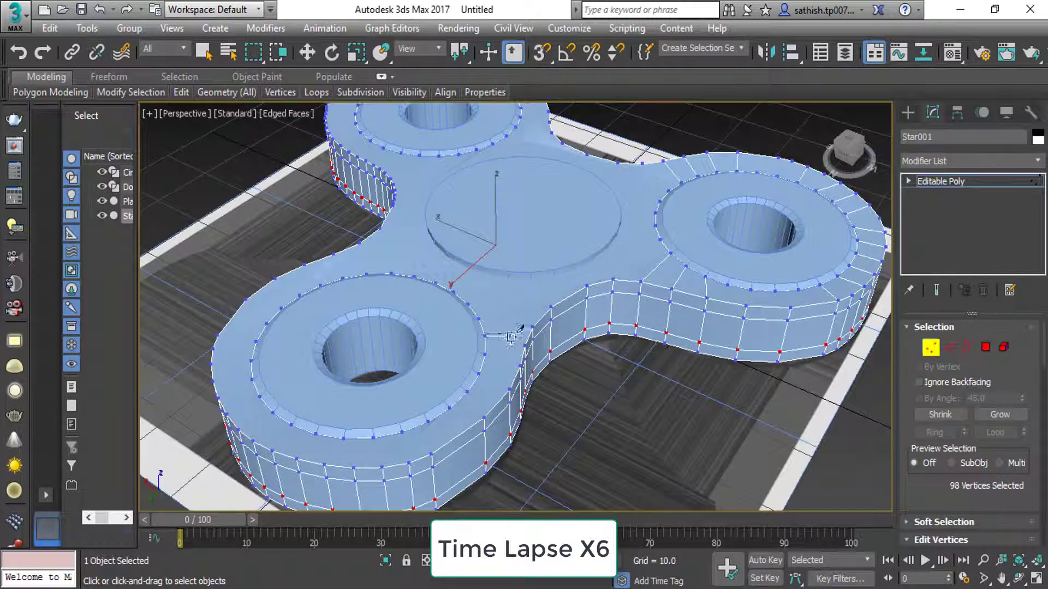
{"action": "middle_click_drag", "start_coordinate": [304, 262], "coordinate": [569, 406], "text": "alt"}
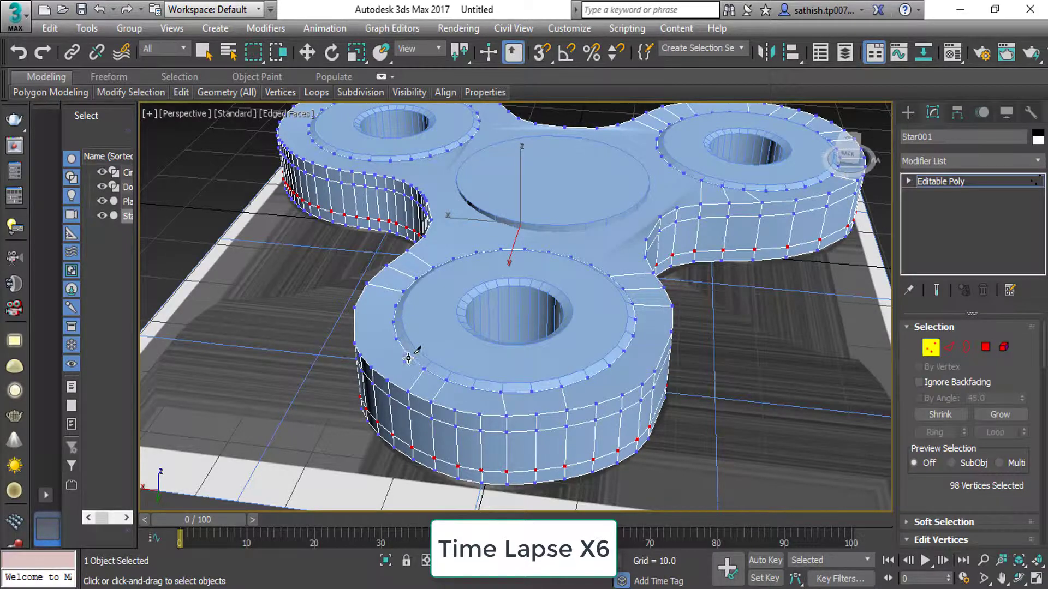
{"action": "mouse_move", "coordinate": [408, 358]}
{"action": "middle_mouse_down", "text": "alt"}
{"action": "mouse_move", "coordinate": [508, 369]}
{"action": "mouse_move", "coordinate": [534, 387]}
{"action": "middle_mouse_up", "text": "alt"}
{"action": "mouse_move", "coordinate": [473, 324]}
{"action": "middle_mouse_down", "text": "alt"}
{"action": "mouse_move", "coordinate": [542, 346]}
{"action": "mouse_move", "coordinate": [458, 389]}
{"action": "middle_mouse_up", "text": "alt"}
{"action": "middle_click_drag", "start_coordinate": [476, 436], "coordinate": [490, 395], "text": "alt"}
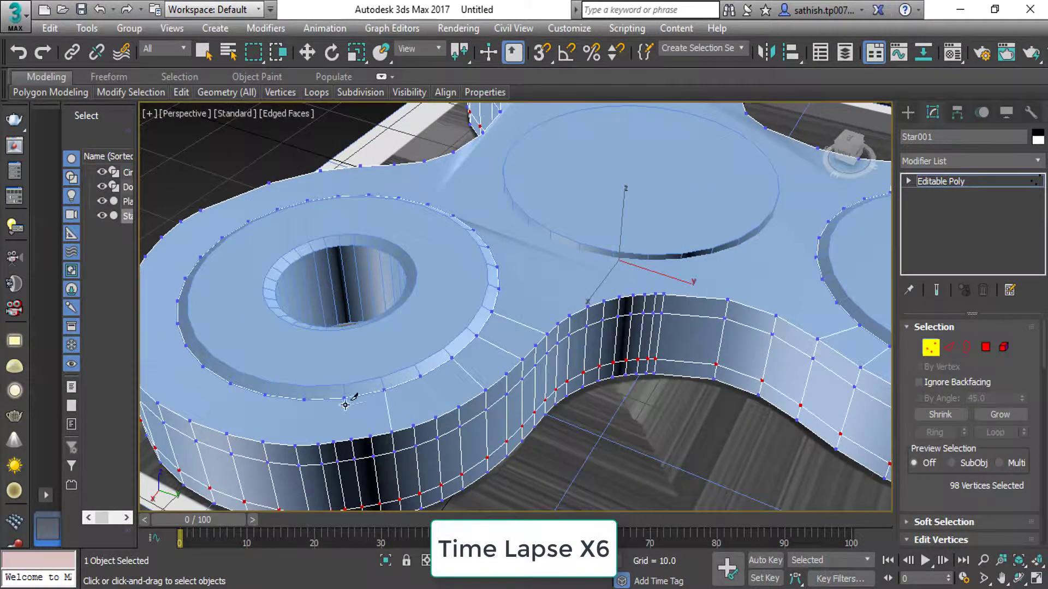
{"action": "middle_click_drag", "start_coordinate": [345, 405], "coordinate": [487, 391], "text": "alt"}
{"action": "middle_click_drag", "start_coordinate": [345, 387], "coordinate": [567, 391], "text": "alt"}
{"action": "middle_click_drag", "start_coordinate": [449, 334], "coordinate": [559, 300], "text": "alt"}
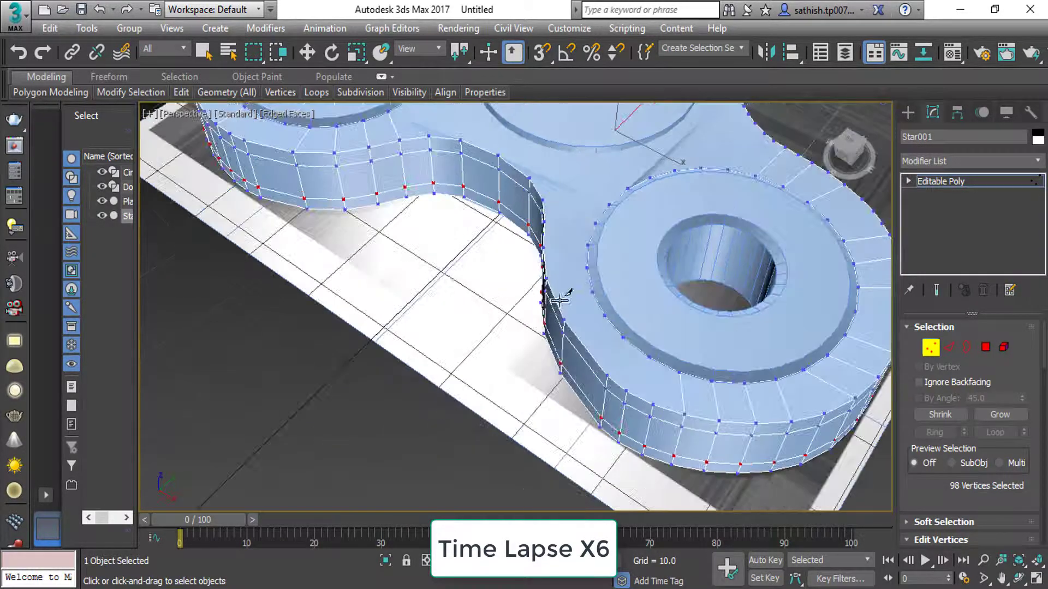
{"action": "middle_click_drag", "start_coordinate": [542, 222], "coordinate": [609, 271], "text": "alt"}
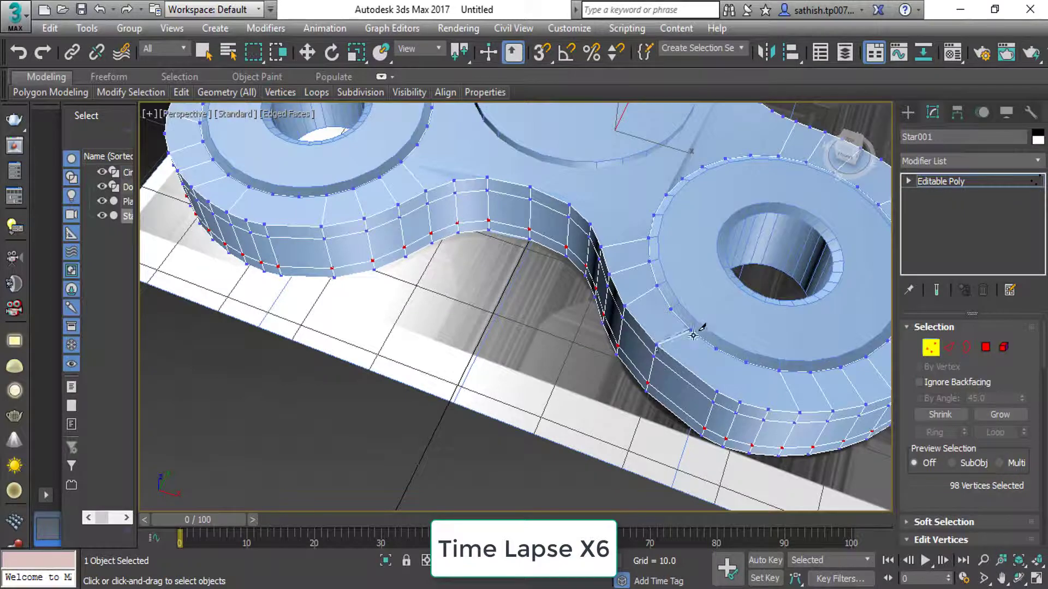
{"action": "scroll", "coordinate": [693, 334], "scroll_direction": "down", "scroll_amount": 5}
{"action": "scroll", "coordinate": [627, 224], "scroll_direction": "up", "scroll_amount": 6}
{"action": "key", "text": "4"}
{"action": "left_click", "coordinate": [617, 311]}
{"action": "right_click", "coordinate": [534, 311]}
Add a TurboSmooth modifier to the Star001 spinner body.
{"action": "left_click", "coordinate": [556, 199]}
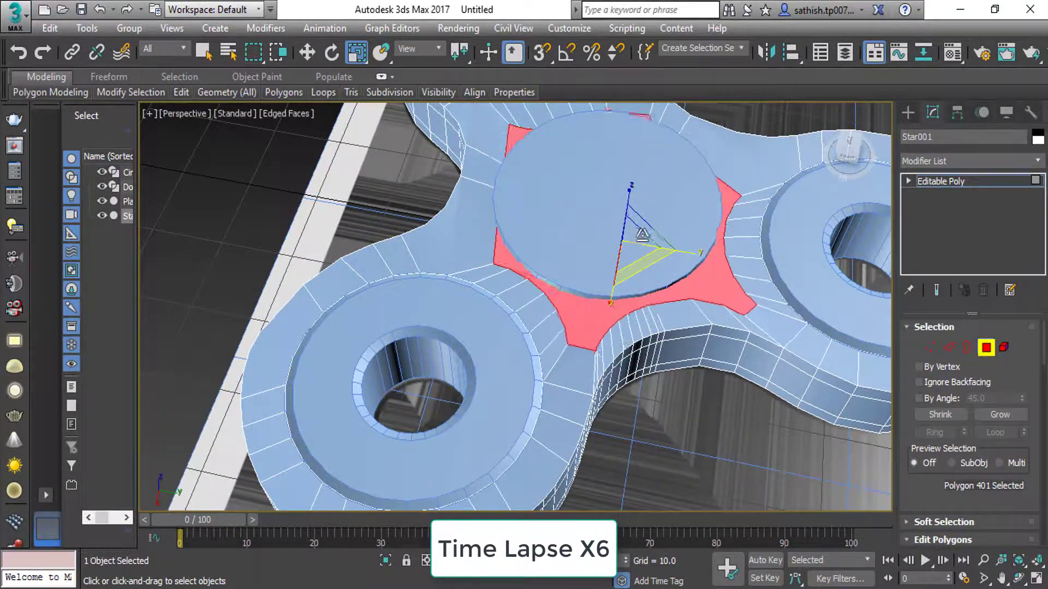
{"action": "scroll", "coordinate": [860, 328], "scroll_direction": "down", "scroll_amount": 4}
{"action": "left_click", "coordinate": [969, 161]}
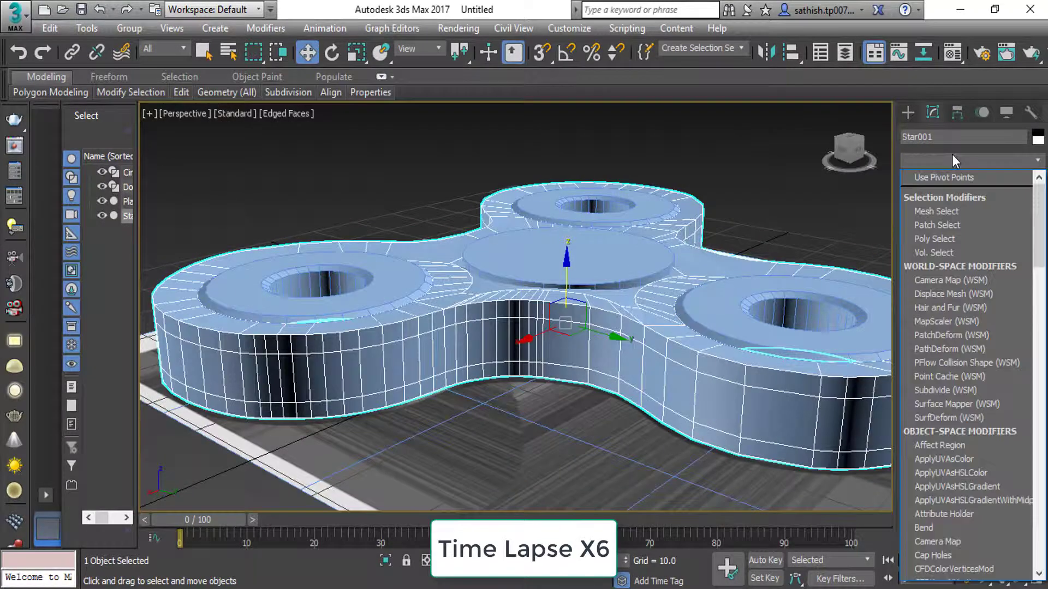
{"action": "left_click", "coordinate": [960, 283]}
Stack a Symmetry modifier on Star001, mirroring along the Z axis.
{"action": "scroll", "coordinate": [605, 345], "scroll_direction": "up", "scroll_amount": 4}
{"action": "right_click", "coordinate": [957, 180]}
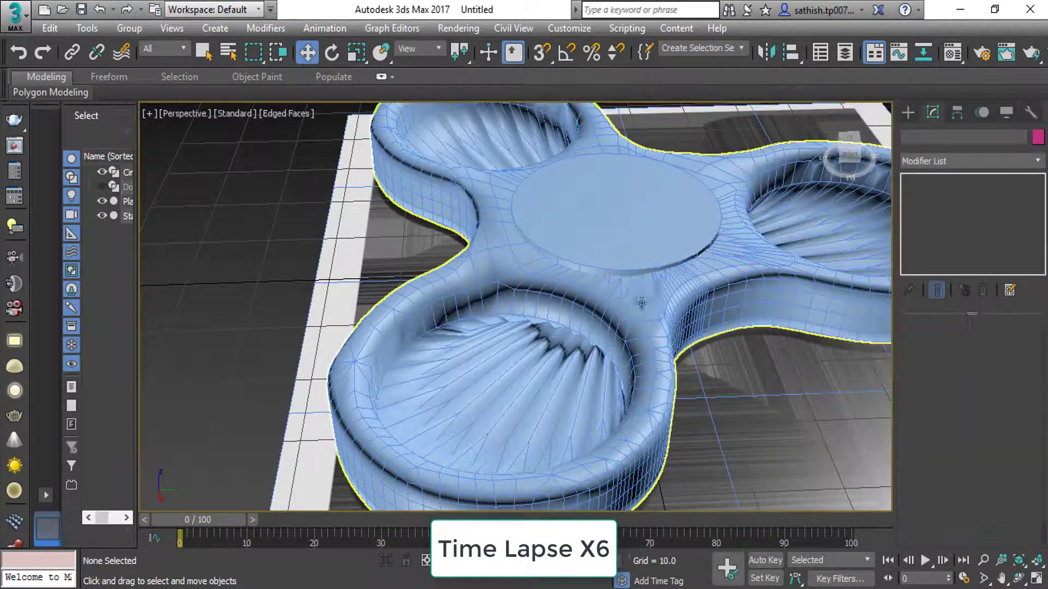
{"action": "left_click", "coordinate": [969, 161]}
{"action": "left_click", "coordinate": [934, 398]}
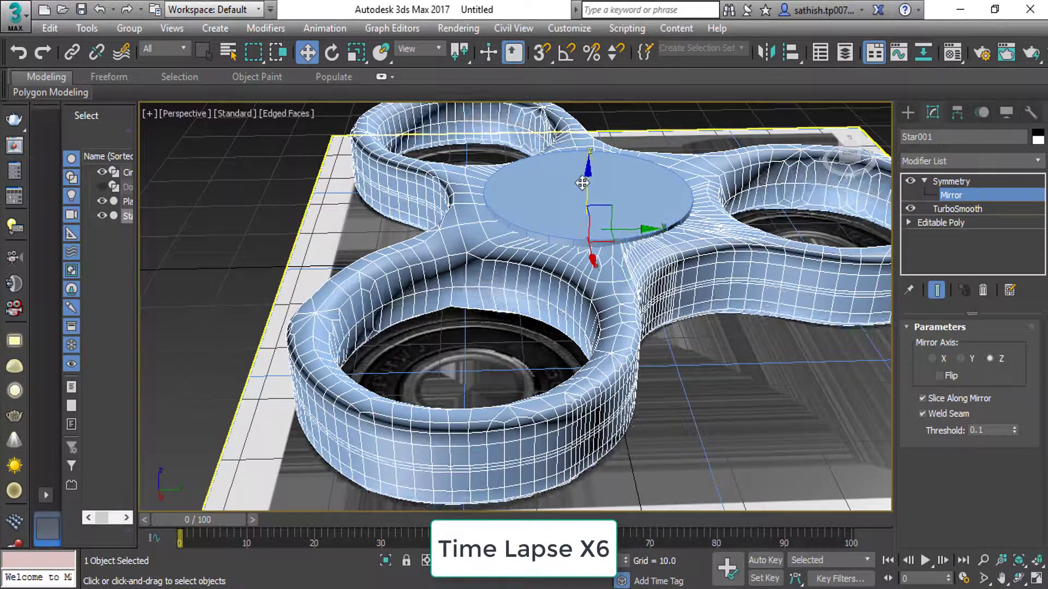
Drop to Star001's Editable Poly vertex level and review the TurboSmooth settings.
{"action": "middle_click_drag", "start_coordinate": [584, 191], "coordinate": [491, 273], "text": "alt"}
{"action": "left_click", "coordinate": [940, 222]}
{"action": "left_click", "coordinate": [931, 347]}
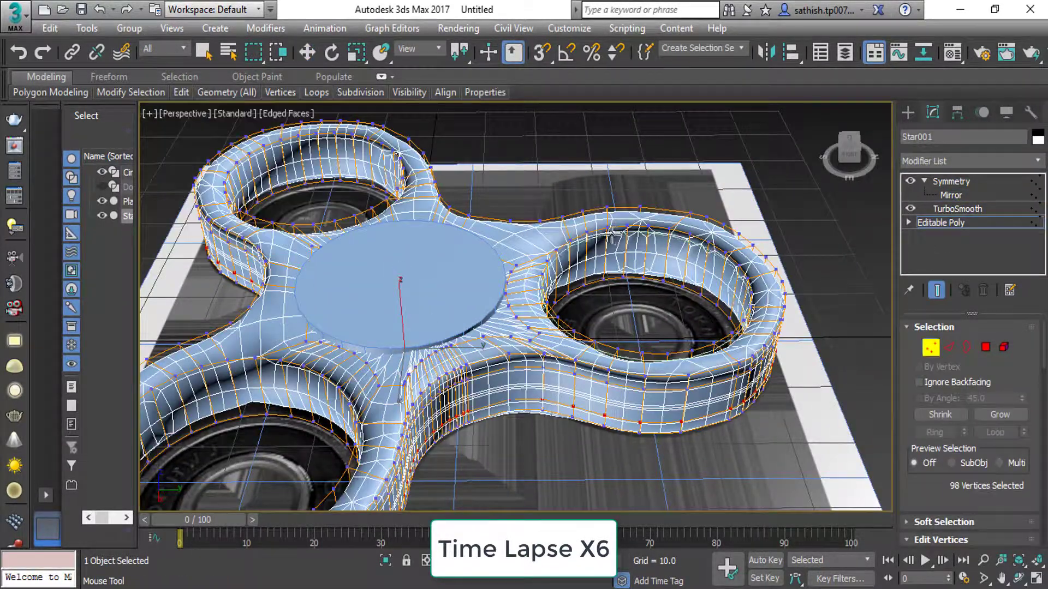
{"action": "scroll", "coordinate": [555, 350], "scroll_direction": "up", "scroll_amount": 3}
{"action": "scroll", "coordinate": [555, 349], "scroll_direction": "up", "scroll_amount": 2}
{"action": "left_click", "coordinate": [957, 208]}
{"action": "scroll", "coordinate": [515, 305], "scroll_direction": "down", "scroll_amount": 3}
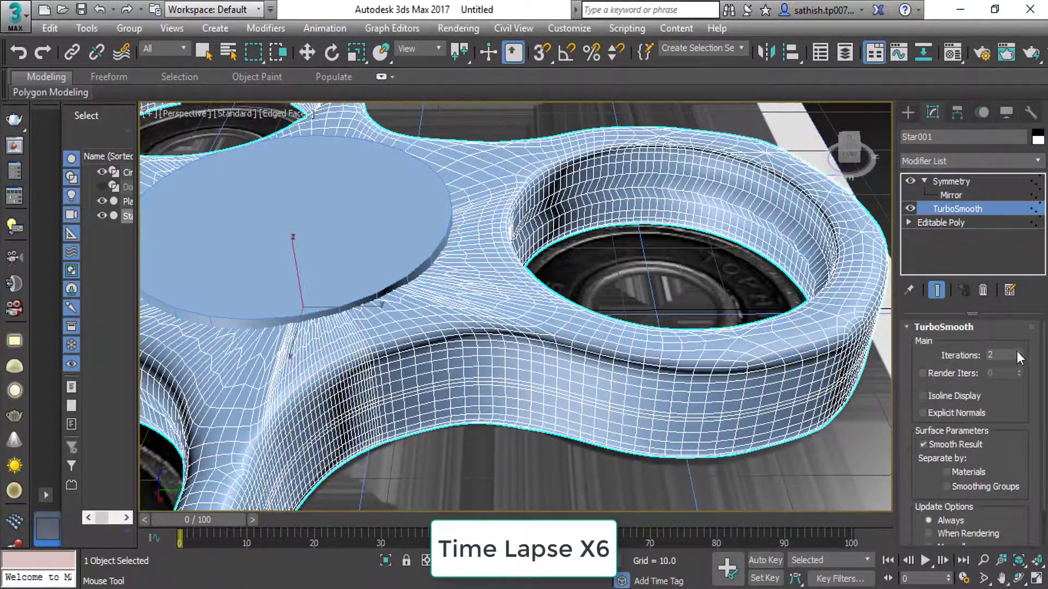
{"action": "middle_click_drag", "start_coordinate": [515, 306], "coordinate": [469, 273], "text": "alt"}
{"action": "scroll", "coordinate": [515, 306], "scroll_direction": "down", "scroll_amount": 3}
Select five vertices along a ring edge of Star001 and move them into place.
{"action": "left_click", "coordinate": [940, 222]}
{"action": "key", "text": "w"}
{"action": "scroll", "coordinate": [515, 306], "scroll_direction": "up", "scroll_amount": 5}
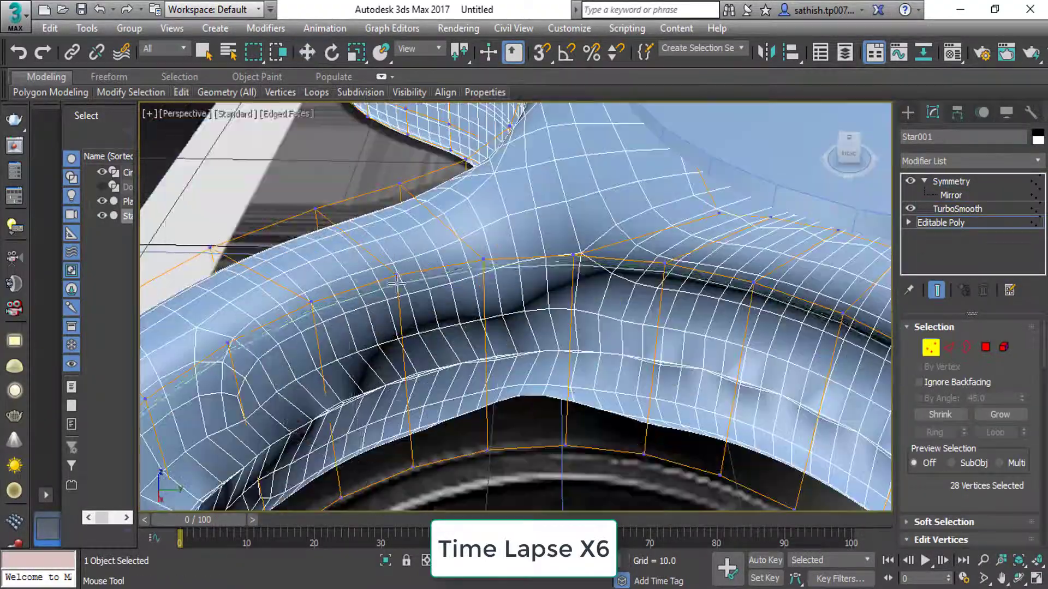
{"action": "mouse_move", "coordinate": [515, 305]}
{"action": "middle_mouse_down", "text": "alt"}
{"action": "mouse_move", "coordinate": [601, 283]}
{"action": "mouse_move", "coordinate": [556, 253]}
{"action": "mouse_move", "coordinate": [585, 456]}
{"action": "middle_mouse_up", "text": "alt"}
{"action": "scroll", "coordinate": [601, 283], "scroll_direction": "up", "scroll_amount": 5}
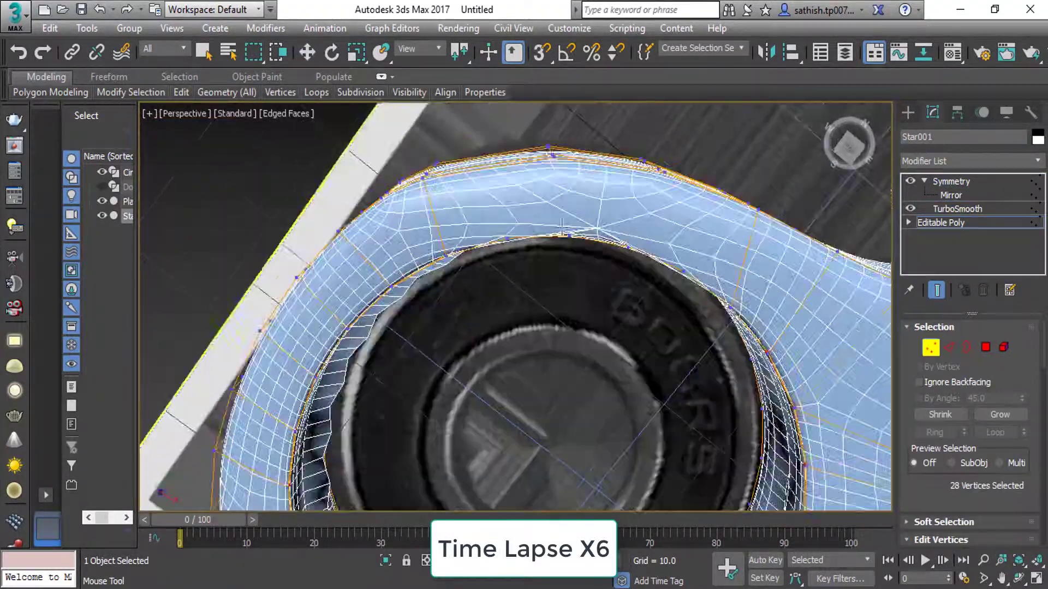
{"action": "scroll", "coordinate": [585, 234], "scroll_direction": "up", "scroll_amount": 4}
{"action": "left_click", "coordinate": [574, 238]}
{"action": "scroll", "coordinate": [574, 238], "scroll_direction": "down", "scroll_amount": 4}
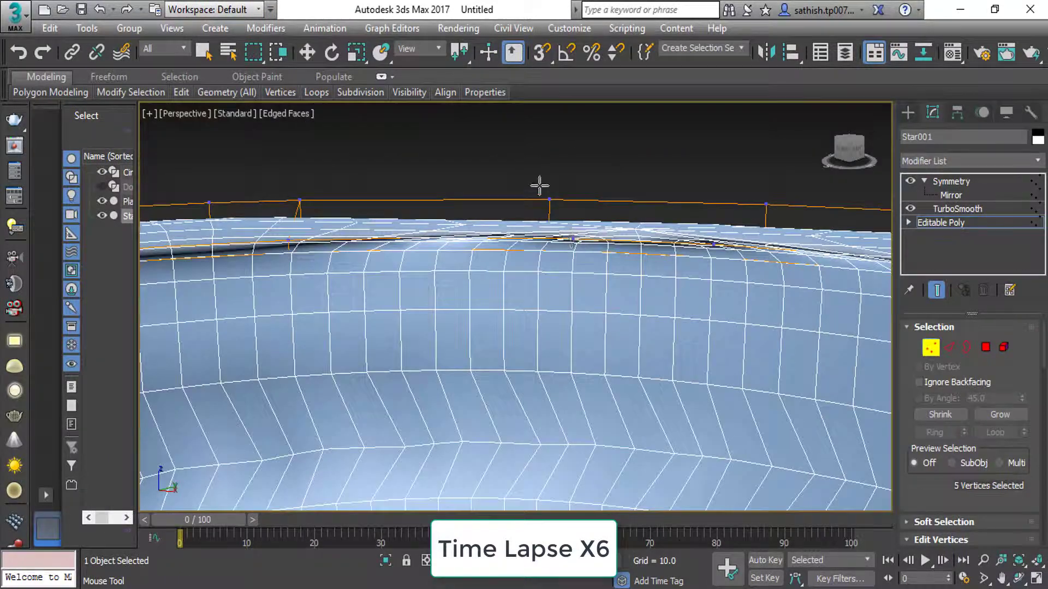
{"action": "middle_click_drag", "start_coordinate": [560, 190], "coordinate": [532, 290], "text": "alt"}
{"action": "left_click_drag", "start_coordinate": [480, 240], "coordinate": [532, 290]}
{"action": "key", "text": "w"}
{"action": "key", "text": "1"}
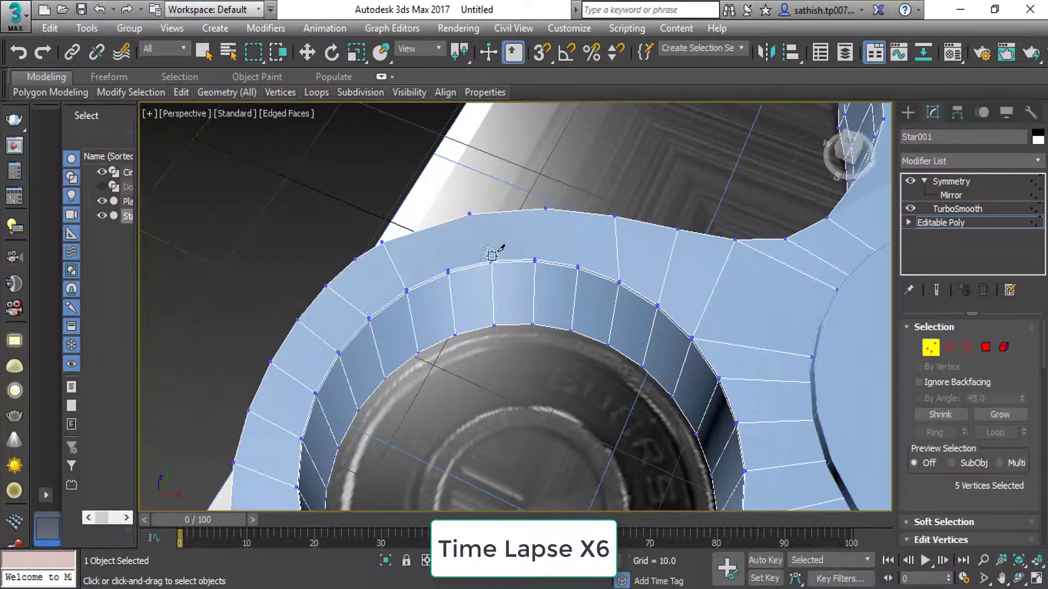
{"action": "scroll", "coordinate": [537, 256], "scroll_direction": "down", "scroll_amount": 5}
Orbit around the ring and spinner arm to inspect the adjusted vertices.
{"action": "mouse_move", "coordinate": [537, 256]}
{"action": "middle_mouse_down", "text": "alt"}
{"action": "mouse_move", "coordinate": [604, 382]}
{"action": "mouse_move", "coordinate": [594, 242]}
{"action": "middle_mouse_up", "text": "alt"}
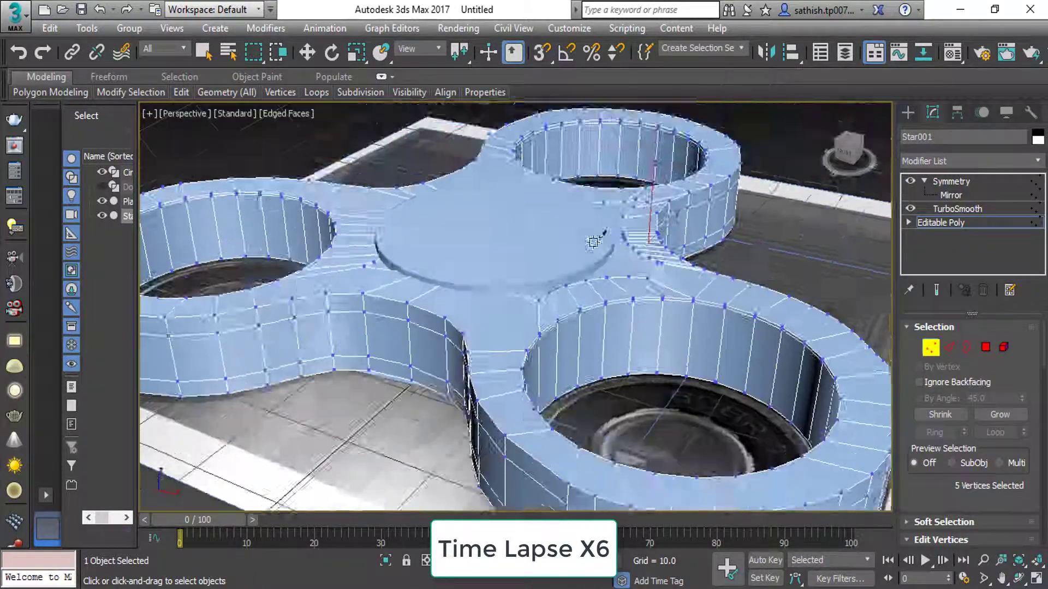
{"action": "scroll", "coordinate": [593, 242], "scroll_direction": "up", "scroll_amount": 5}
{"action": "scroll", "coordinate": [587, 328], "scroll_direction": "up", "scroll_amount": 3}
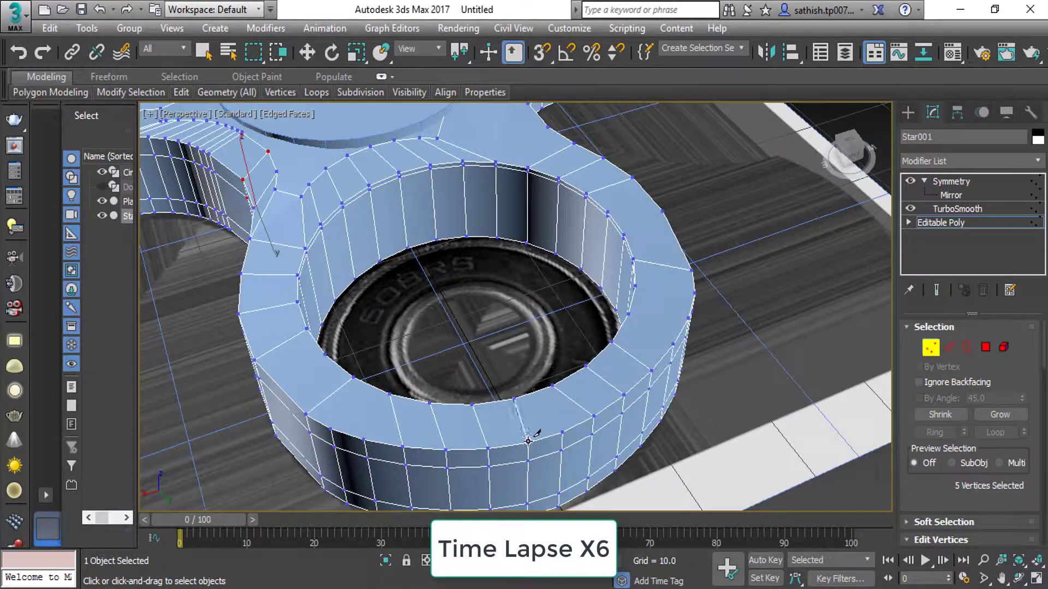
{"action": "middle_click_drag", "start_coordinate": [528, 441], "coordinate": [624, 377], "text": "alt"}
{"action": "mouse_move", "coordinate": [584, 281]}
{"action": "middle_mouse_down", "text": "alt"}
{"action": "mouse_move", "coordinate": [562, 306]}
{"action": "mouse_move", "coordinate": [491, 262]}
{"action": "mouse_move", "coordinate": [661, 232]}
{"action": "middle_mouse_up", "text": "alt"}
{"action": "scroll", "coordinate": [562, 305], "scroll_direction": "up", "scroll_amount": 4}
{"action": "scroll", "coordinate": [470, 273], "scroll_direction": "up", "scroll_amount": 4}
{"action": "scroll", "coordinate": [469, 273], "scroll_direction": "down", "scroll_amount": 4}
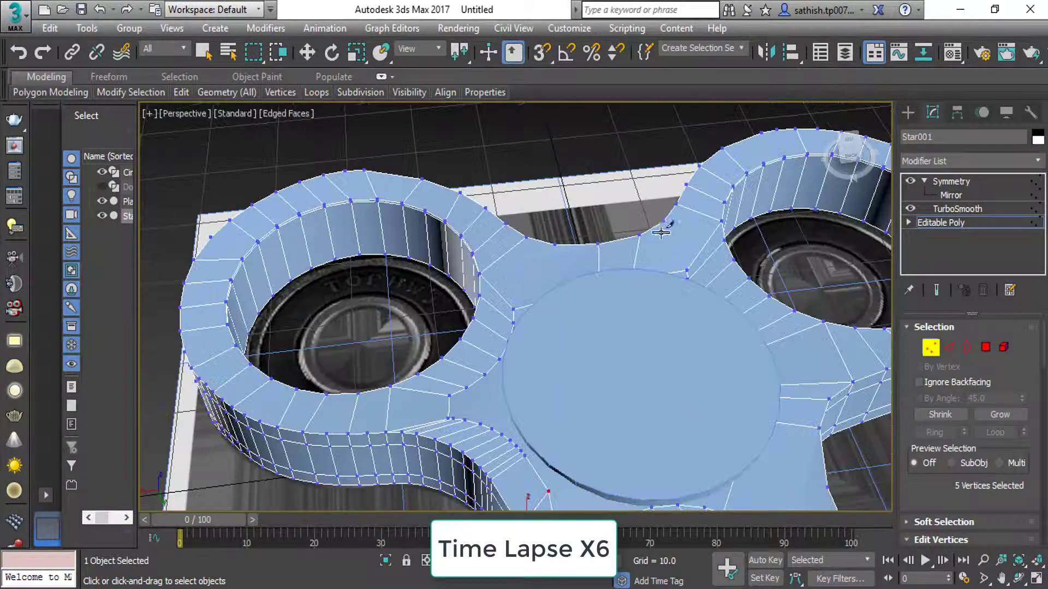
Enable Show End Result so the smoothed body displays over the base mesh.
{"action": "left_click", "coordinate": [936, 290]}
{"action": "scroll", "coordinate": [546, 301], "scroll_direction": "down", "scroll_amount": 5}
{"action": "middle_click_drag", "start_coordinate": [546, 300], "coordinate": [599, 368], "text": "alt"}
{"action": "scroll", "coordinate": [599, 368], "scroll_direction": "up", "scroll_amount": 3}
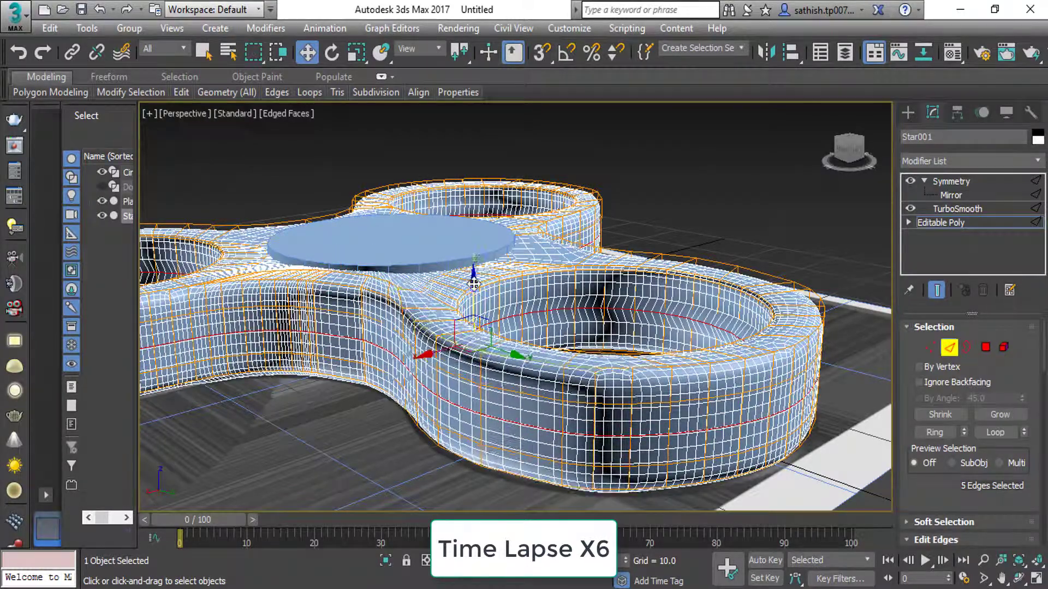
{"action": "middle_click_drag", "start_coordinate": [474, 284], "coordinate": [600, 245], "text": "alt"}
Unhide Donut003, trial a TurboSmooth on its rings, then remove it.
{"action": "right_click", "coordinate": [667, 245]}
{"action": "left_click", "coordinate": [725, 168]}
{"action": "left_click", "coordinate": [127, 186]}
{"action": "left_click", "coordinate": [949, 161]}
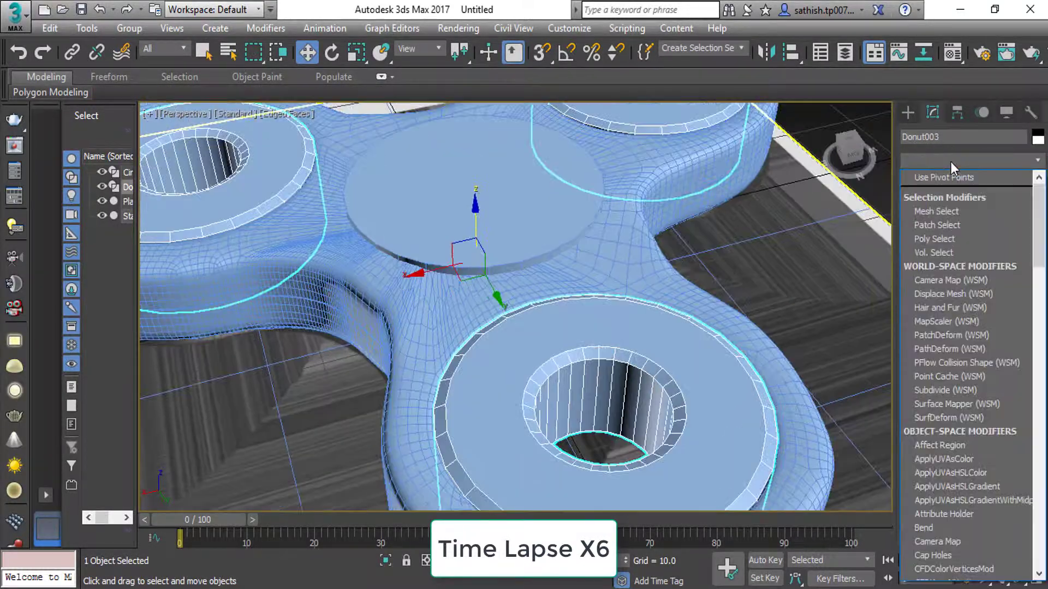
{"action": "type", "text": "tu"}
{"action": "key", "text": "Return"}
{"action": "scroll", "coordinate": [516, 306], "scroll_direction": "down", "scroll_amount": 3}
{"action": "scroll", "coordinate": [565, 331], "scroll_direction": "up", "scroll_amount": 4}
{"action": "middle_click_drag", "start_coordinate": [565, 332], "coordinate": [575, 281], "text": "alt"}
{"action": "left_click", "coordinate": [982, 290]}
Add TurboSmooth above the Circle001 cap's Bevel and make the cap taller.
{"action": "left_click", "coordinate": [127, 172]}
{"action": "left_click", "coordinate": [971, 161]}
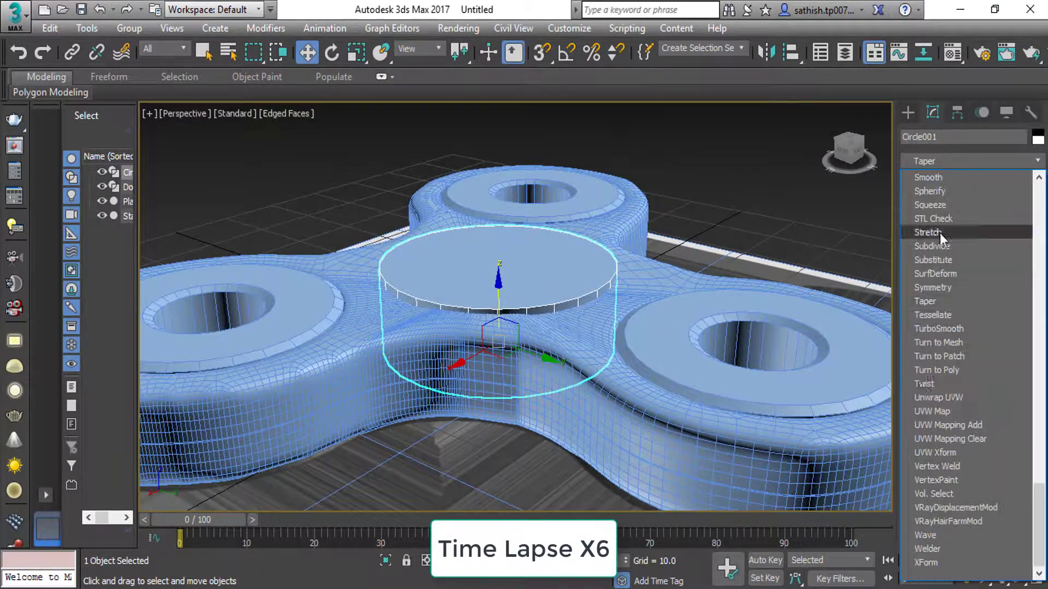
{"action": "left_click", "coordinate": [949, 329]}
{"action": "left_click", "coordinate": [1019, 403]}
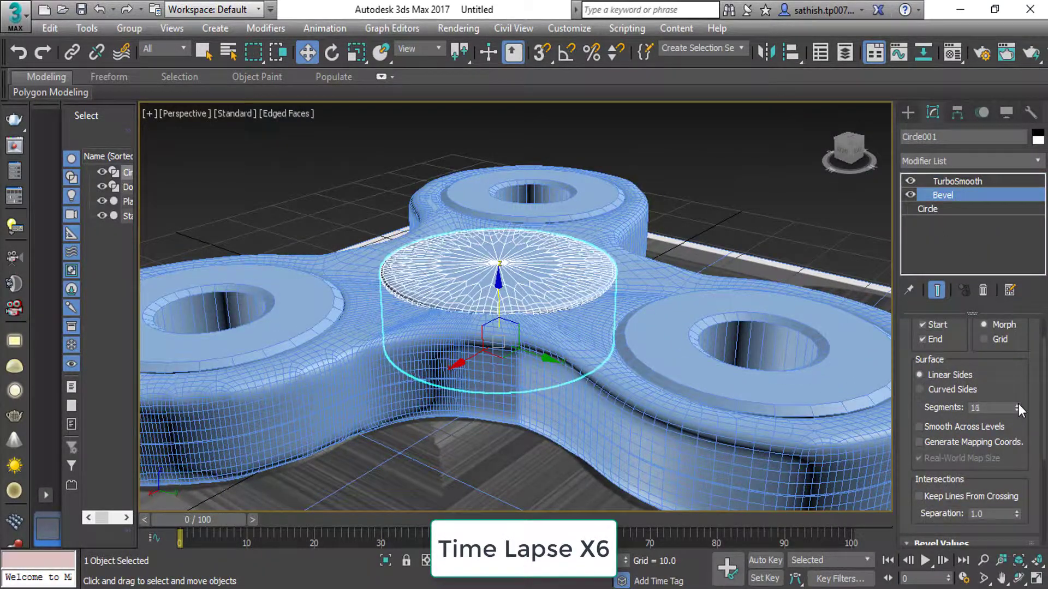
{"action": "left_click", "coordinate": [729, 227]}
{"action": "mouse_move", "coordinate": [729, 228]}
{"action": "middle_mouse_down", "text": "alt"}
{"action": "mouse_move", "coordinate": [695, 267]}
{"action": "mouse_move", "coordinate": [683, 229]}
{"action": "middle_mouse_up", "text": "alt"}
{"action": "left_click", "coordinate": [695, 268]}
{"action": "left_click", "coordinate": [943, 194]}
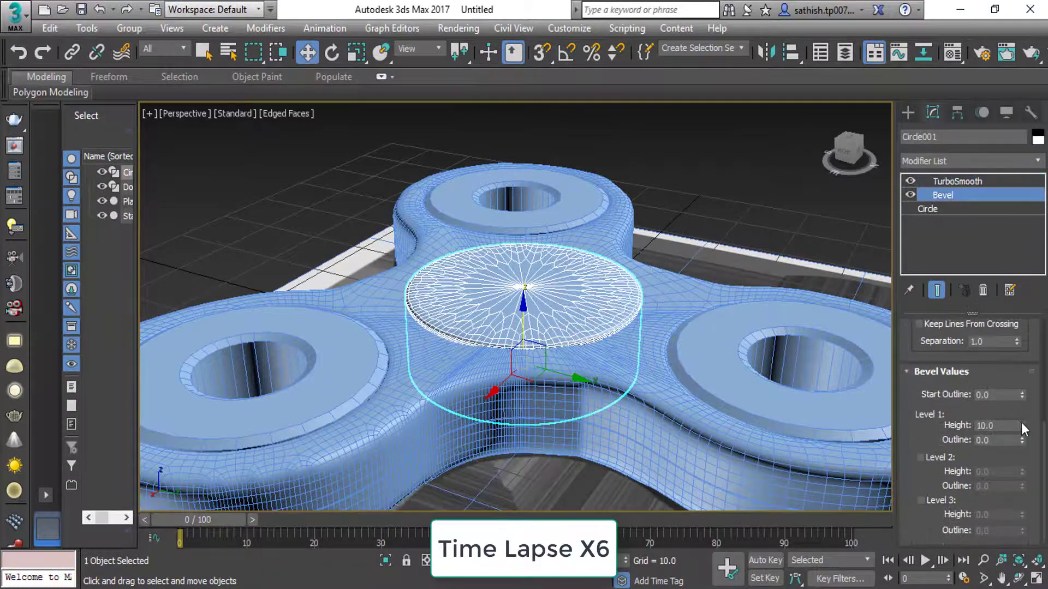
{"action": "middle_click_drag", "start_coordinate": [546, 327], "coordinate": [546, 283], "text": "alt"}
{"action": "right_click", "coordinate": [689, 306]}
Convert Donut003 to Editable Poly and select its three ring top faces.
{"action": "left_click", "coordinate": [883, 496]}
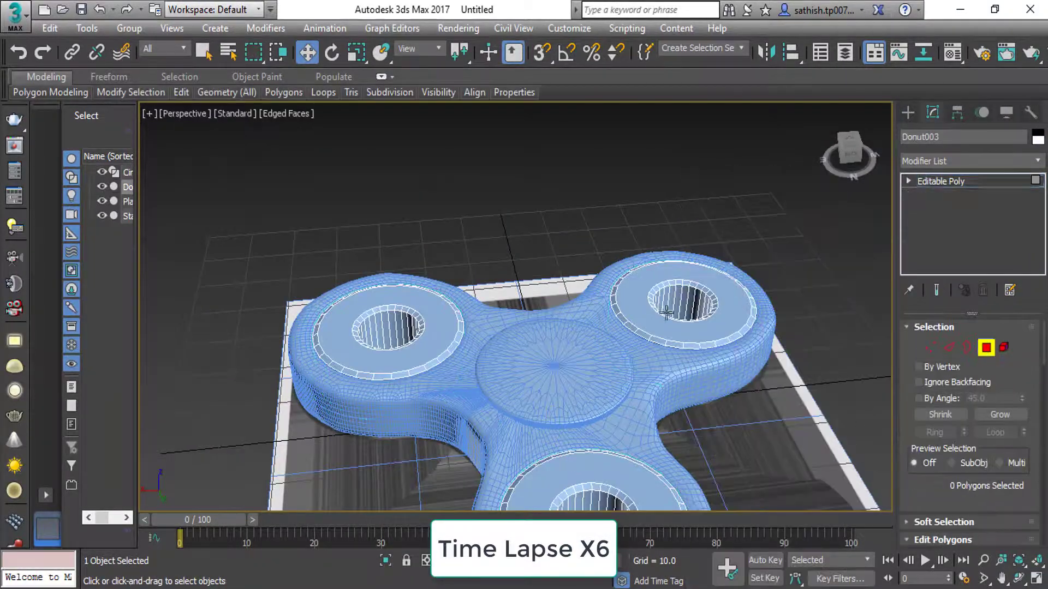
{"action": "key", "text": "4"}
{"action": "left_click", "coordinate": [533, 398], "text": "ctrl"}
{"action": "scroll", "coordinate": [612, 310], "scroll_direction": "up", "scroll_amount": 3}
{"action": "middle_click_drag", "start_coordinate": [612, 310], "coordinate": [506, 304], "text": "alt"}
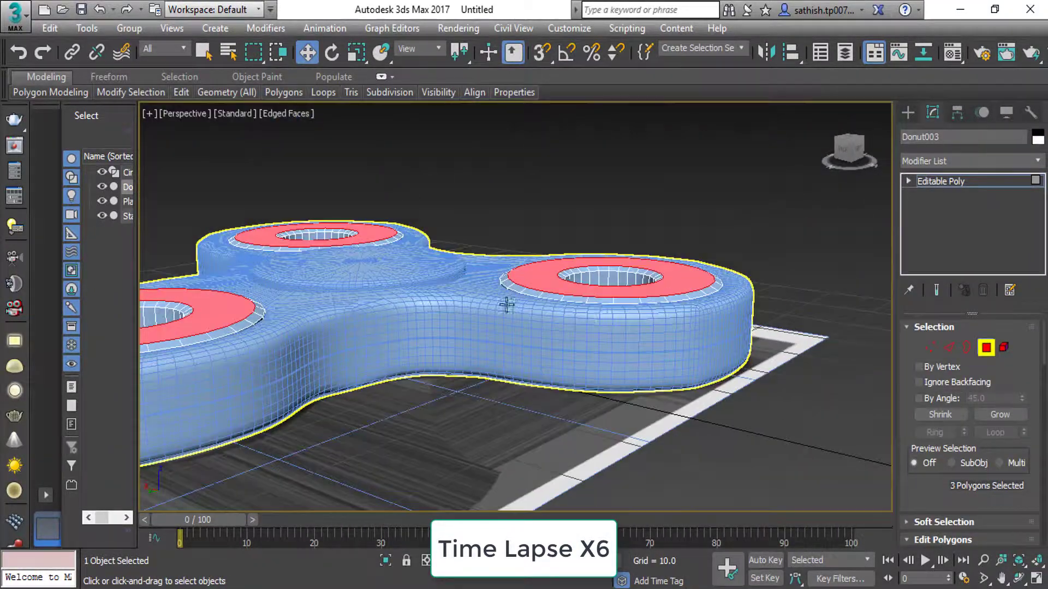
{"action": "scroll", "coordinate": [716, 262], "scroll_direction": "up", "scroll_amount": 5}
{"action": "scroll", "coordinate": [711, 298], "scroll_direction": "up", "scroll_amount": 2}
{"action": "scroll", "coordinate": [712, 298], "scroll_direction": "down", "scroll_amount": 2}
{"action": "mouse_move", "coordinate": [685, 293]}
{"action": "middle_mouse_down", "text": "alt"}
{"action": "mouse_move", "coordinate": [594, 234]}
{"action": "mouse_move", "coordinate": [543, 362]}
{"action": "middle_mouse_up", "text": "alt"}
Add connecting edges across the ring tops near the hole and outer rim.
{"action": "right_click", "coordinate": [527, 316]}
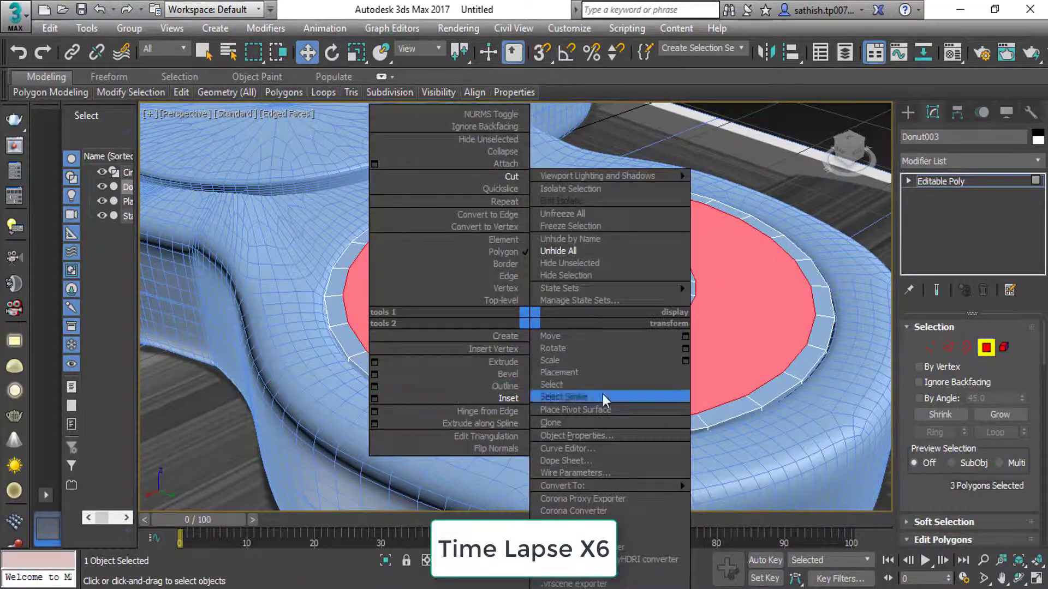
{"action": "left_click", "coordinate": [602, 394]}
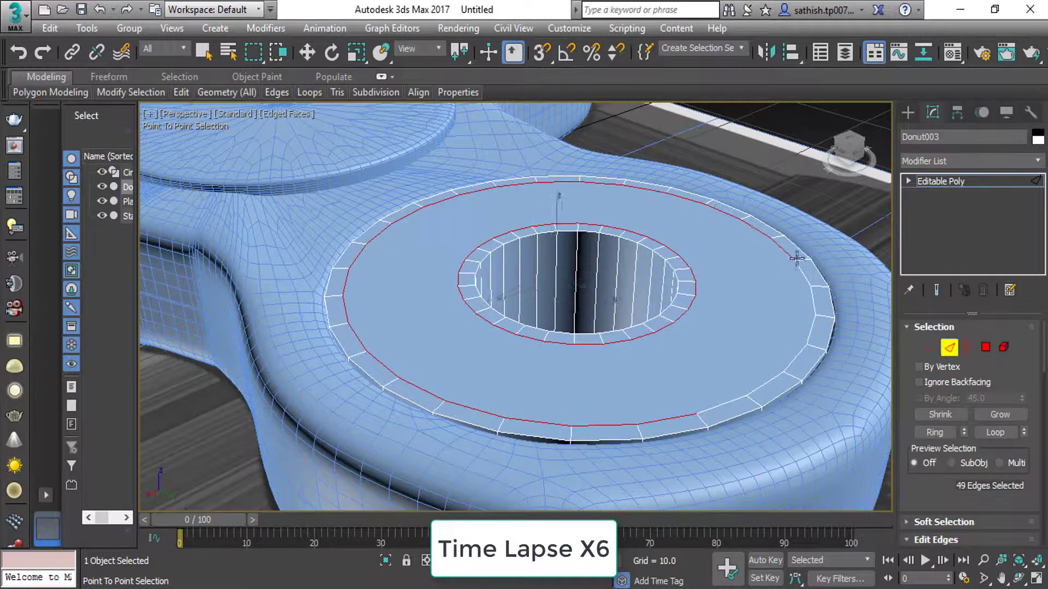
{"action": "key", "text": "w"}
{"action": "scroll", "coordinate": [972, 393], "scroll_direction": "down", "scroll_amount": 5}
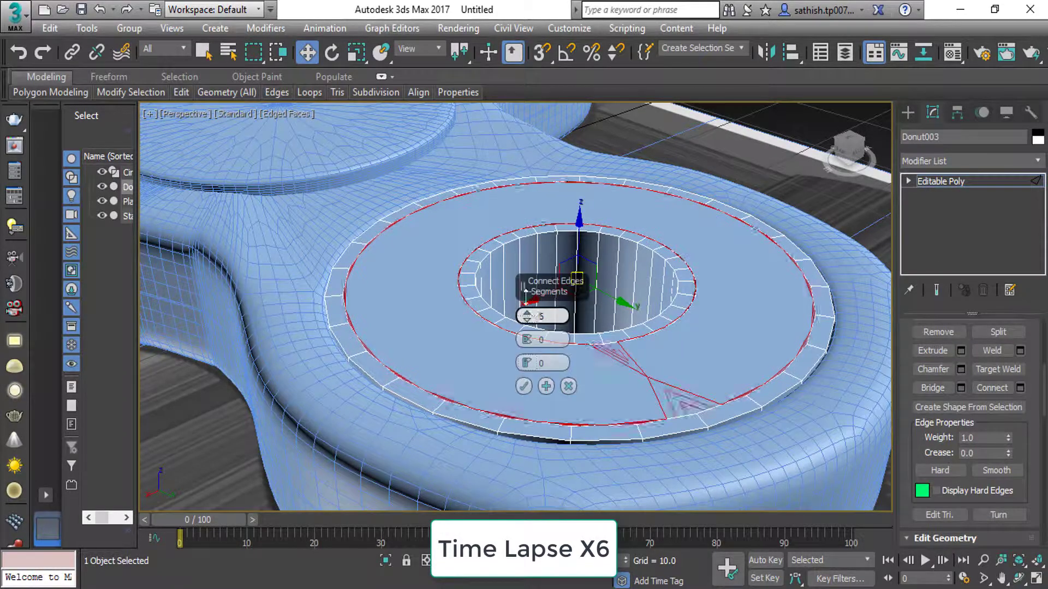
{"action": "key", "text": "Return"}
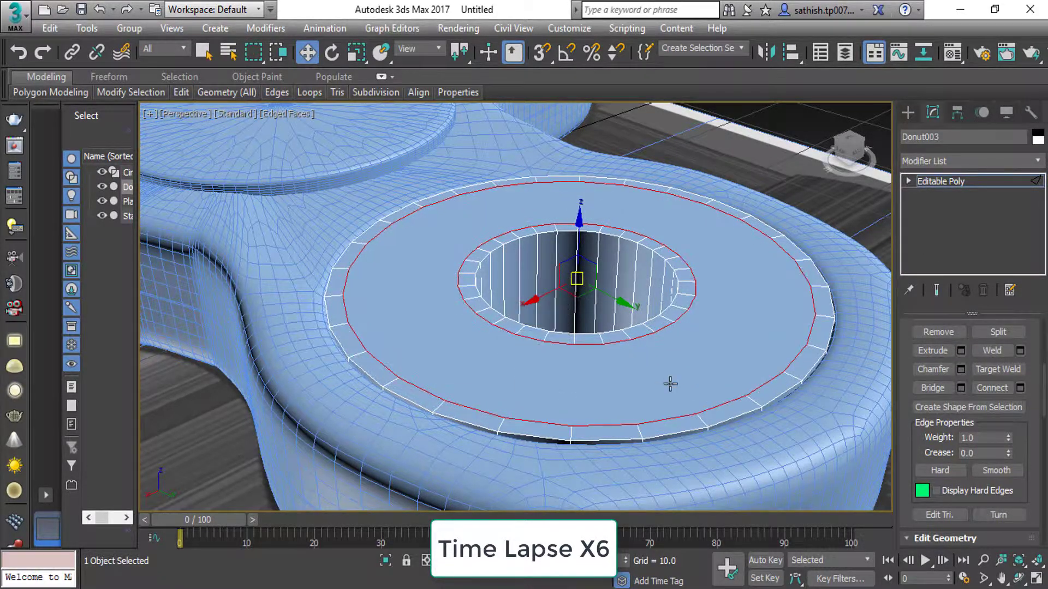
{"action": "scroll", "coordinate": [674, 378], "scroll_direction": "up", "scroll_amount": 3}
{"action": "key", "text": "1"}
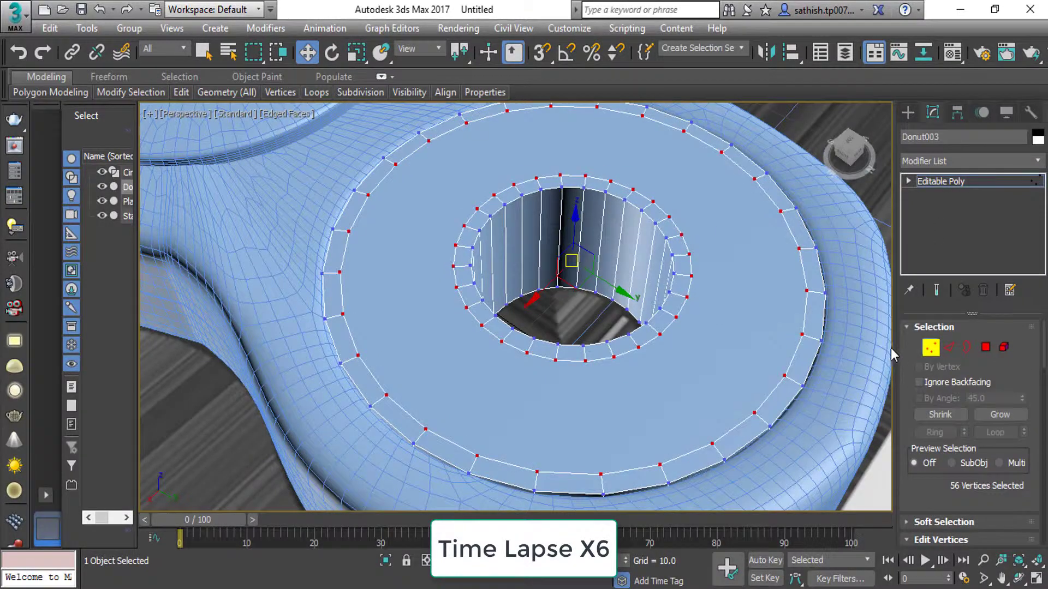
{"action": "scroll", "coordinate": [960, 382], "scroll_direction": "down", "scroll_amount": 5}
{"action": "left_click", "coordinate": [961, 401]}
{"action": "middle_click_drag", "start_coordinate": [622, 360], "coordinate": [628, 305], "text": "alt"}
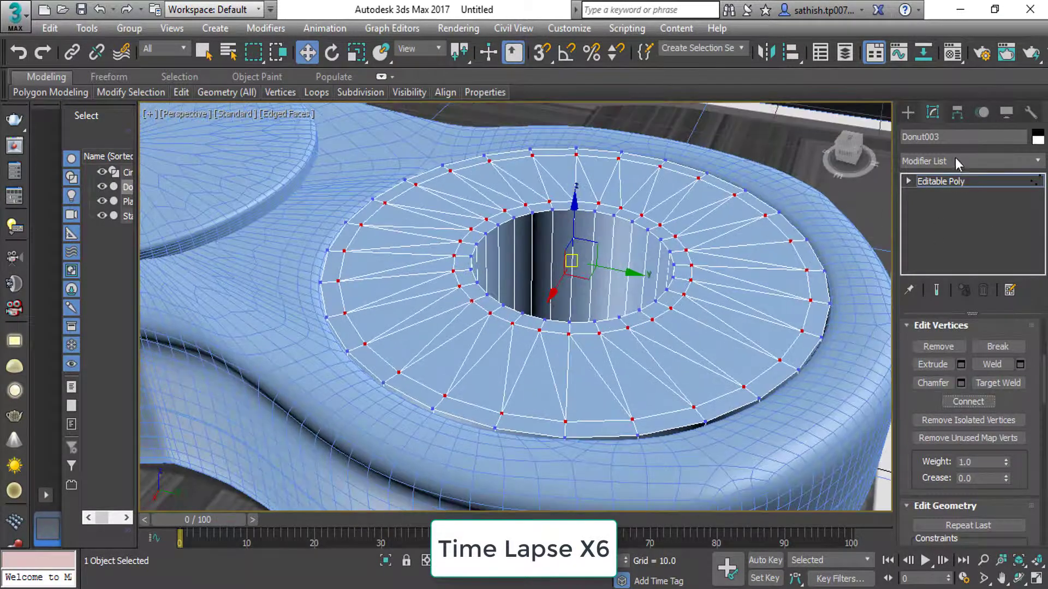
With Show End Result on at Polygon level, extrude the red ring faces.
{"action": "left_click", "coordinate": [955, 161]}
{"action": "left_click", "coordinate": [940, 195]}
{"action": "left_click", "coordinate": [940, 250]}
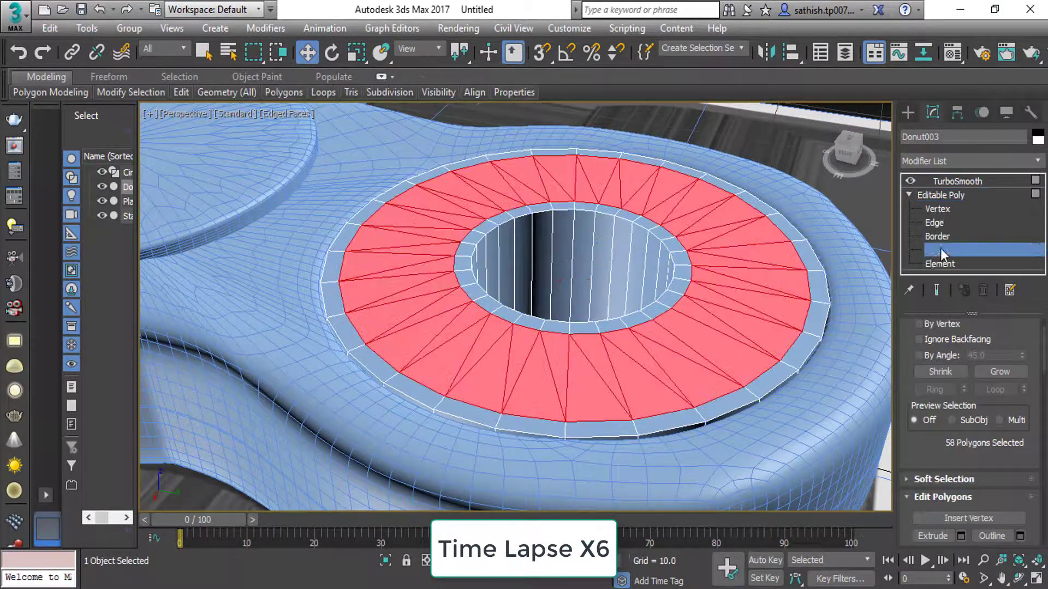
{"action": "left_click", "coordinate": [937, 290]}
{"action": "right_click", "coordinate": [707, 327]}
{"action": "left_click", "coordinate": [653, 361]}
{"action": "left_click_drag", "start_coordinate": [651, 356], "coordinate": [660, 345]}
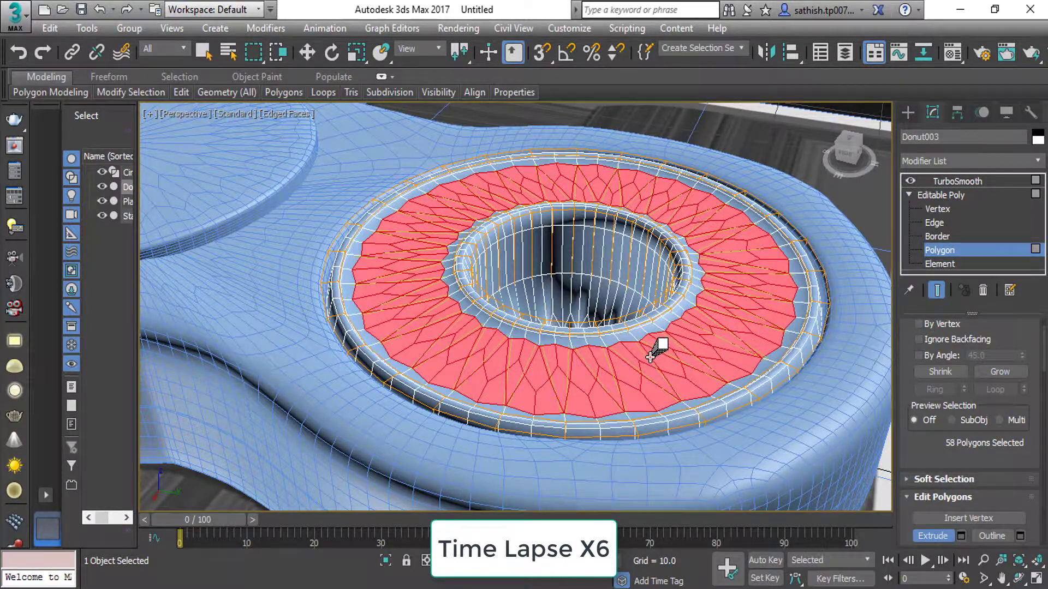
{"action": "mouse_move", "coordinate": [662, 346]}
{"action": "middle_mouse_down", "text": "alt"}
{"action": "mouse_move", "coordinate": [697, 346]}
{"action": "mouse_move", "coordinate": [599, 326]}
{"action": "middle_mouse_up", "text": "alt"}
{"action": "scroll", "coordinate": [601, 322], "scroll_direction": "up", "scroll_amount": 3}
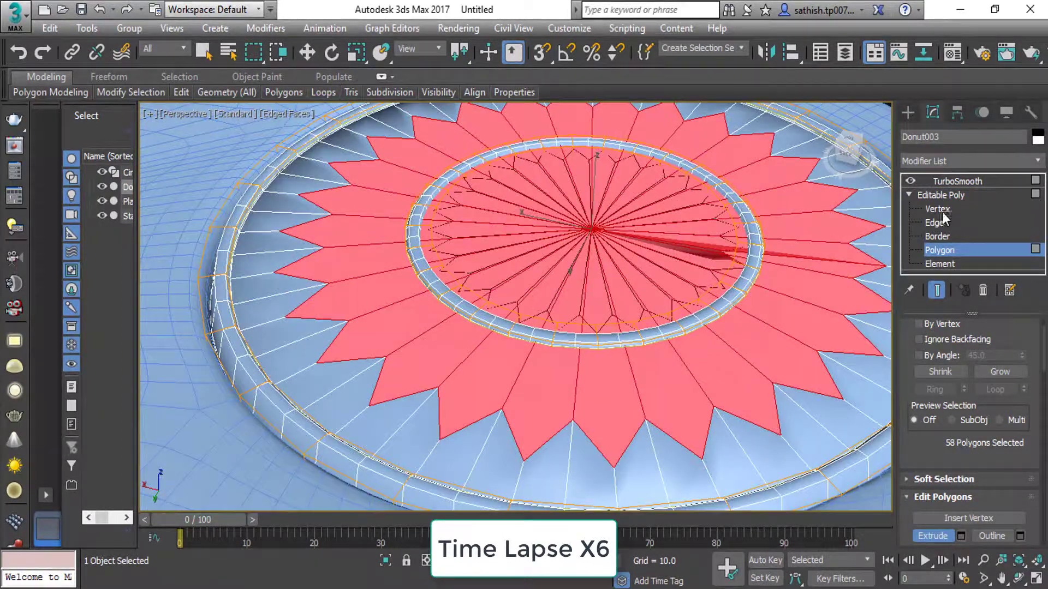
Delete the star-shaped faces to open a hole through the ring.
{"action": "key", "text": "Delete"}
{"action": "left_click", "coordinate": [937, 236]}
{"action": "middle_click_drag", "start_coordinate": [702, 321], "coordinate": [651, 347], "text": "alt"}
{"action": "scroll", "coordinate": [825, 271], "scroll_direction": "down", "scroll_amount": 4}
Select a Point To Point edge path closing around Donut003's central hole.
{"action": "scroll", "coordinate": [825, 271], "scroll_direction": "up", "scroll_amount": 5}
{"action": "key", "text": "2"}
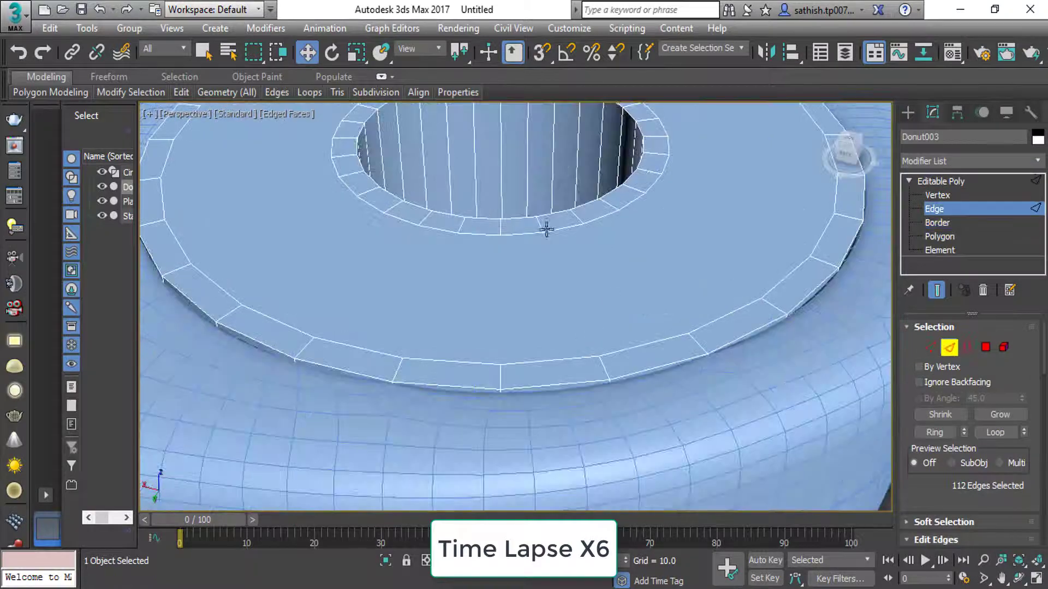
{"action": "left_click", "coordinate": [544, 227]}
{"action": "scroll", "coordinate": [672, 246], "scroll_direction": "up", "scroll_amount": 2}
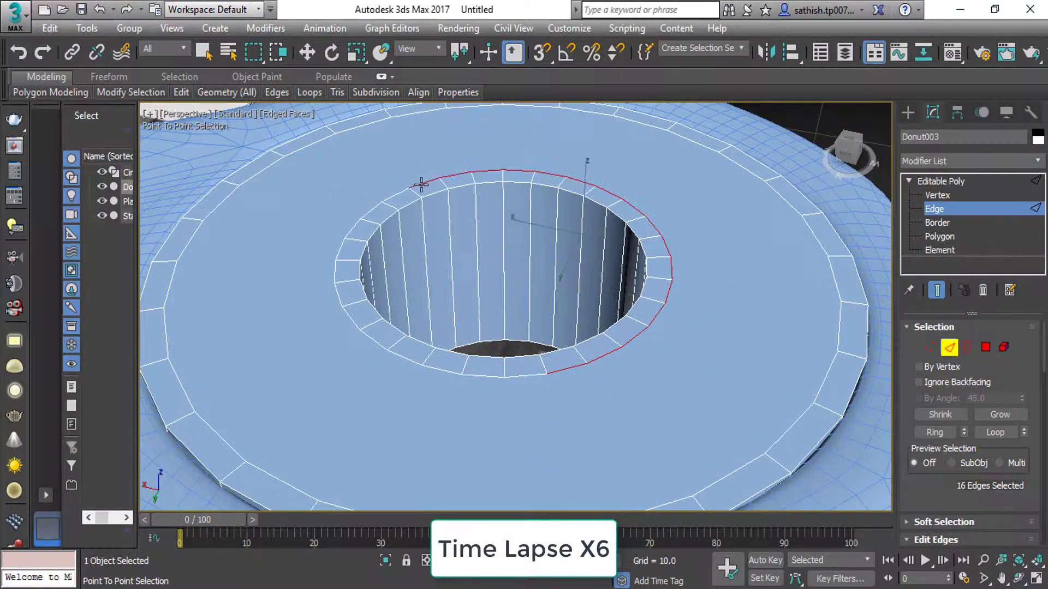
{"action": "left_click", "coordinate": [399, 355]}
{"action": "scroll", "coordinate": [481, 272], "scroll_direction": "down", "scroll_amount": 4}
{"action": "scroll", "coordinate": [688, 328], "scroll_direction": "up", "scroll_amount": 2}
{"action": "key", "text": "w"}
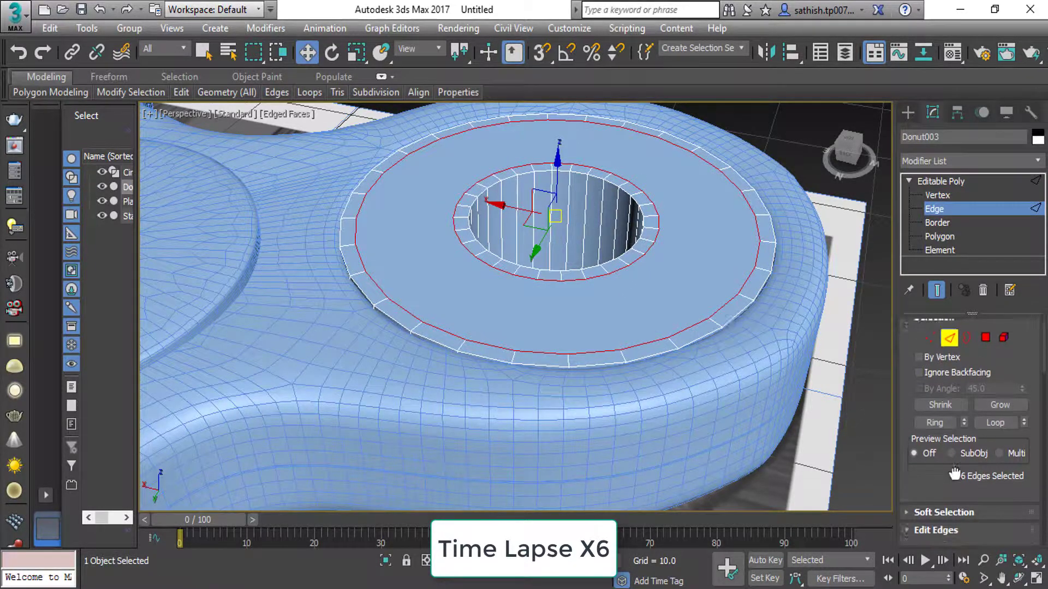
Build and finish the edge loop around the outer rim.
{"action": "left_click", "coordinate": [931, 348], "text": "ctrl"}
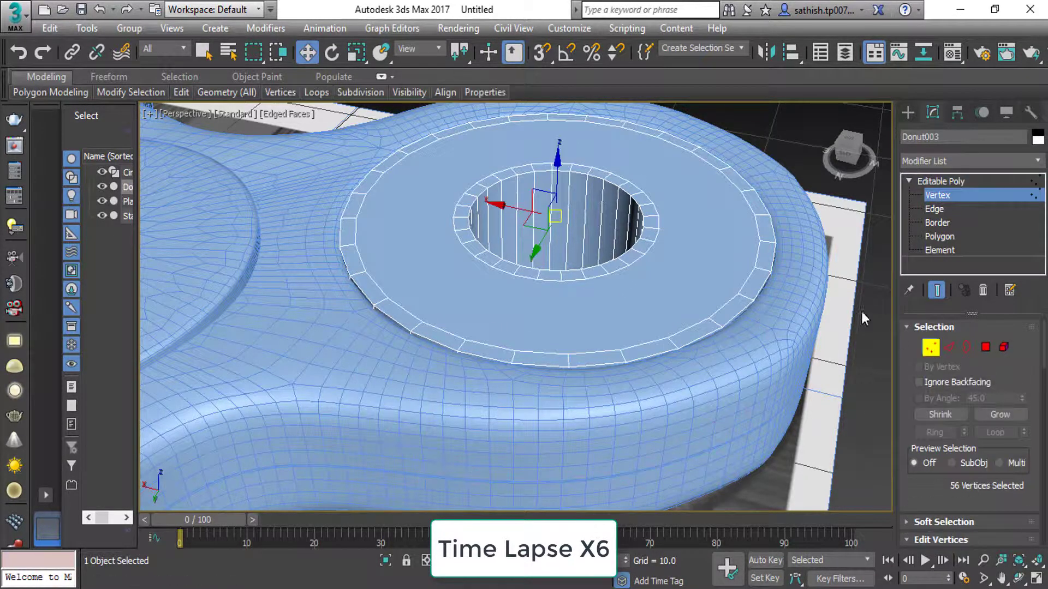
{"action": "scroll", "coordinate": [861, 311], "scroll_direction": "down", "scroll_amount": 2}
{"action": "scroll", "coordinate": [714, 363], "scroll_direction": "down", "scroll_amount": 5}
{"action": "mouse_move", "coordinate": [660, 314]}
{"action": "middle_mouse_down"}
{"action": "mouse_move", "coordinate": [705, 320]}
{"action": "mouse_move", "coordinate": [628, 327]}
{"action": "middle_mouse_up"}
{"action": "scroll", "coordinate": [627, 328], "scroll_direction": "up", "scroll_amount": 5}
{"action": "key", "text": "2"}
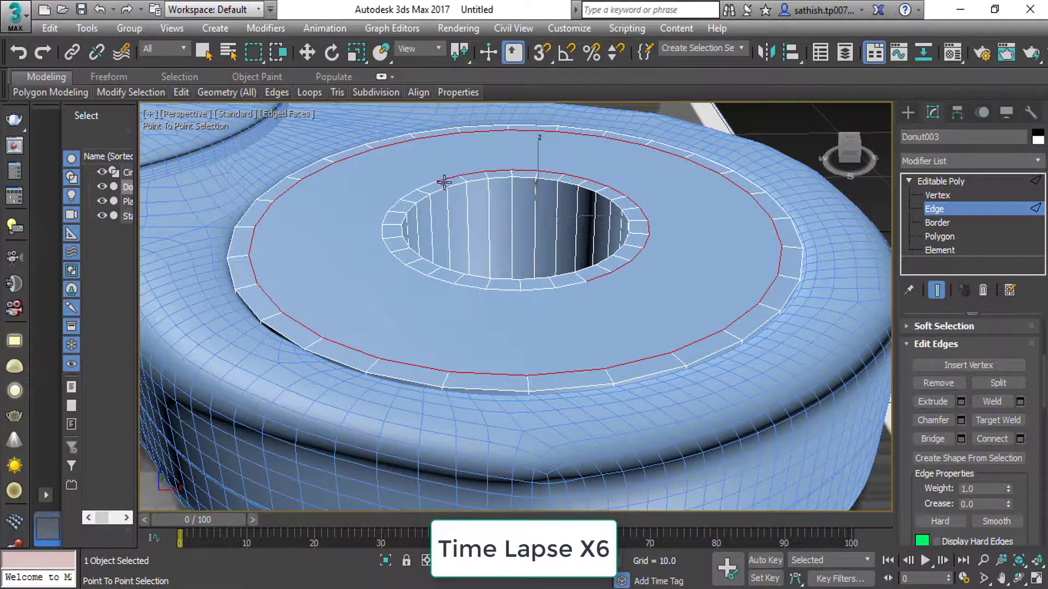
{"action": "scroll", "coordinate": [443, 181], "scroll_direction": "up", "scroll_amount": 4}
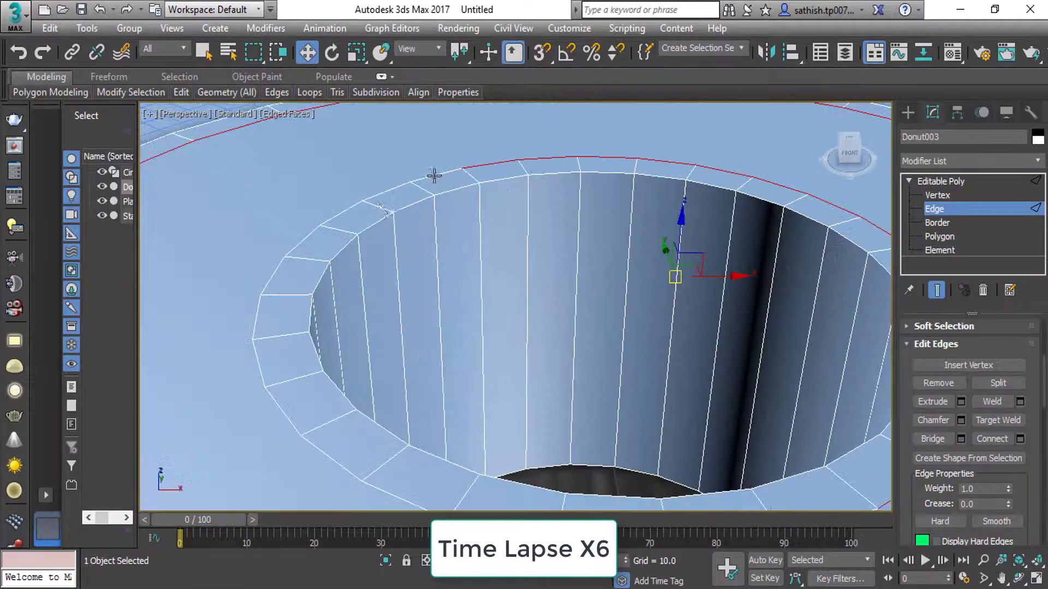
{"action": "key", "text": "w"}
{"action": "scroll", "coordinate": [459, 227], "scroll_direction": "down", "scroll_amount": 5}
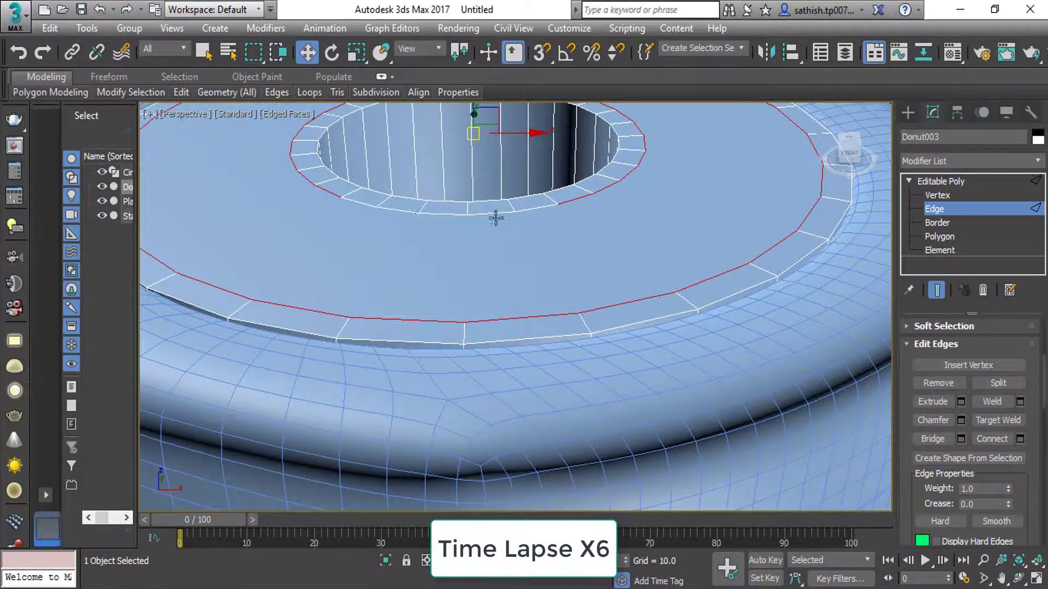
Move the edge loop, then view the hub maximized in wireframe.
{"action": "key", "text": "w"}
{"action": "scroll", "coordinate": [522, 254], "scroll_direction": "down", "scroll_amount": 4}
{"action": "mouse_move", "coordinate": [522, 254]}
{"action": "middle_mouse_down", "text": "alt"}
{"action": "mouse_move", "coordinate": [539, 214]}
{"action": "mouse_move", "coordinate": [522, 297]}
{"action": "mouse_move", "coordinate": [556, 309]}
{"action": "middle_mouse_up", "text": "alt"}
{"action": "key", "text": "alt+w"}
{"action": "key", "text": "alt+w"}
{"action": "scroll", "coordinate": [538, 215], "scroll_direction": "down", "scroll_amount": 4}
{"action": "scroll", "coordinate": [538, 227], "scroll_direction": "up", "scroll_amount": 4}
{"action": "key", "text": "F3"}
{"action": "key", "text": "F3"}
{"action": "scroll", "coordinate": [557, 309], "scroll_direction": "up", "scroll_amount": 3}
Return Donut003 to object level and add a TurboSmooth modifier.
{"action": "left_click", "coordinate": [934, 209]}
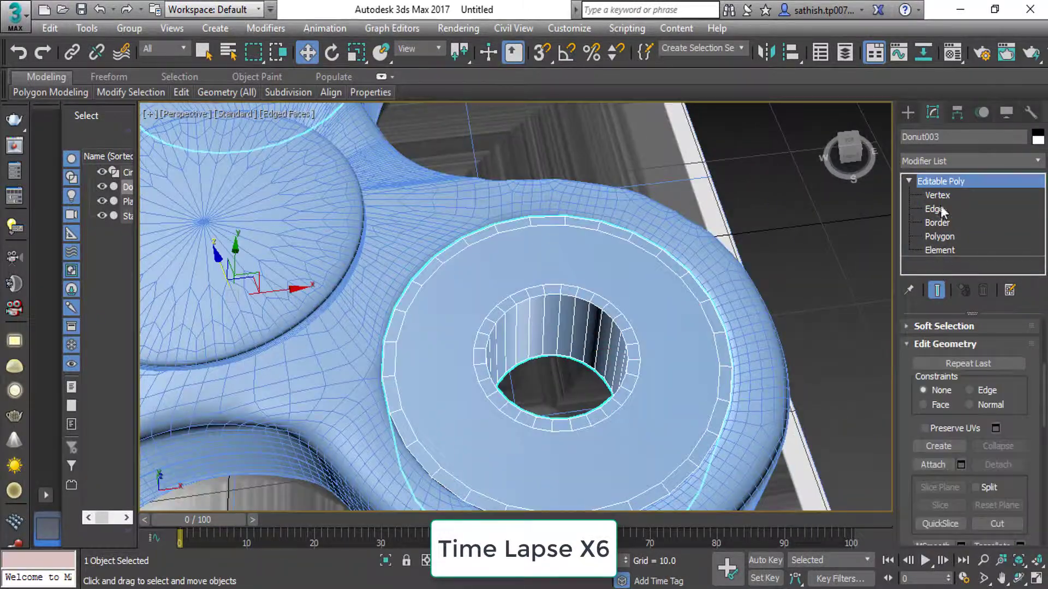
{"action": "left_click", "coordinate": [922, 347]}
{"action": "middle_click_drag", "start_coordinate": [844, 355], "coordinate": [841, 306], "text": "alt"}
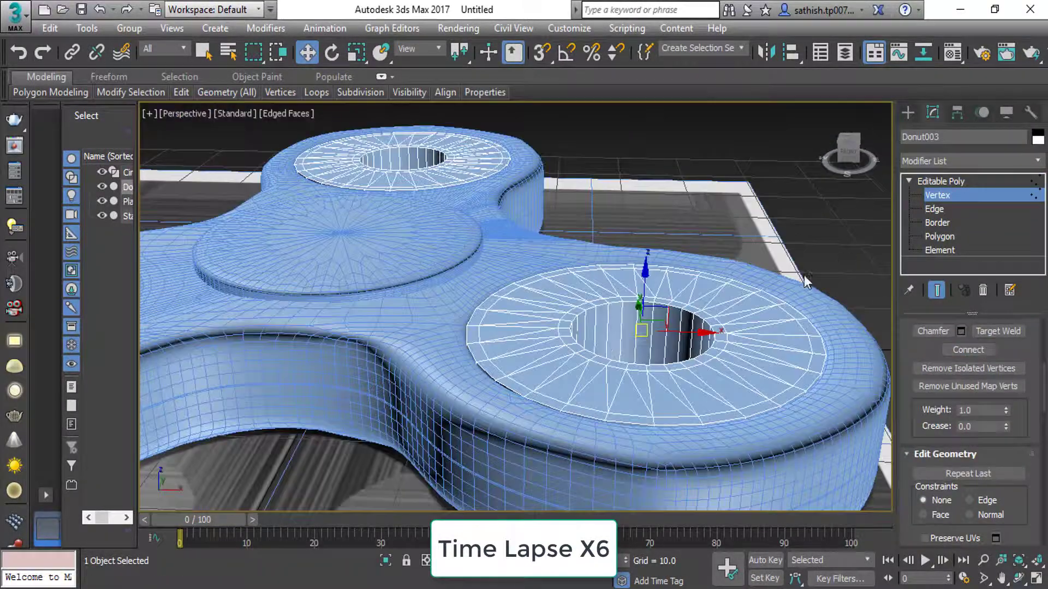
{"action": "left_click", "coordinate": [955, 194]}
{"action": "left_click", "coordinate": [969, 161]}
{"action": "left_click", "coordinate": [934, 248]}
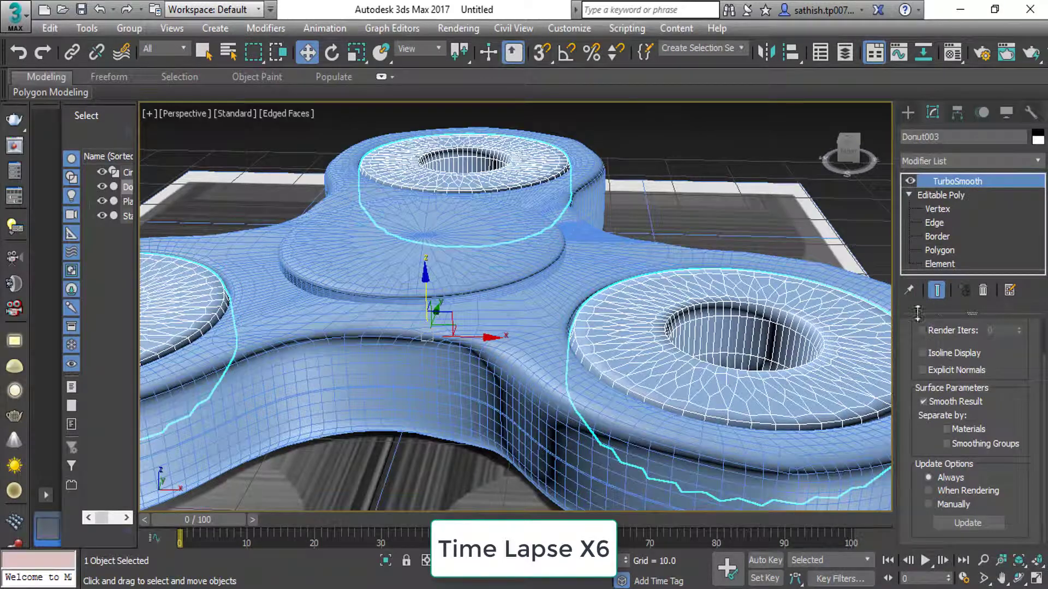
Select the ring's top polygons and outline them inward.
{"action": "middle_click_drag", "start_coordinate": [515, 306], "coordinate": [515, 235], "text": "alt"}
{"action": "left_click", "coordinate": [939, 250]}
{"action": "scroll", "coordinate": [710, 339], "scroll_direction": "up", "scroll_amount": 5}
{"action": "right_click", "coordinate": [357, 304]}
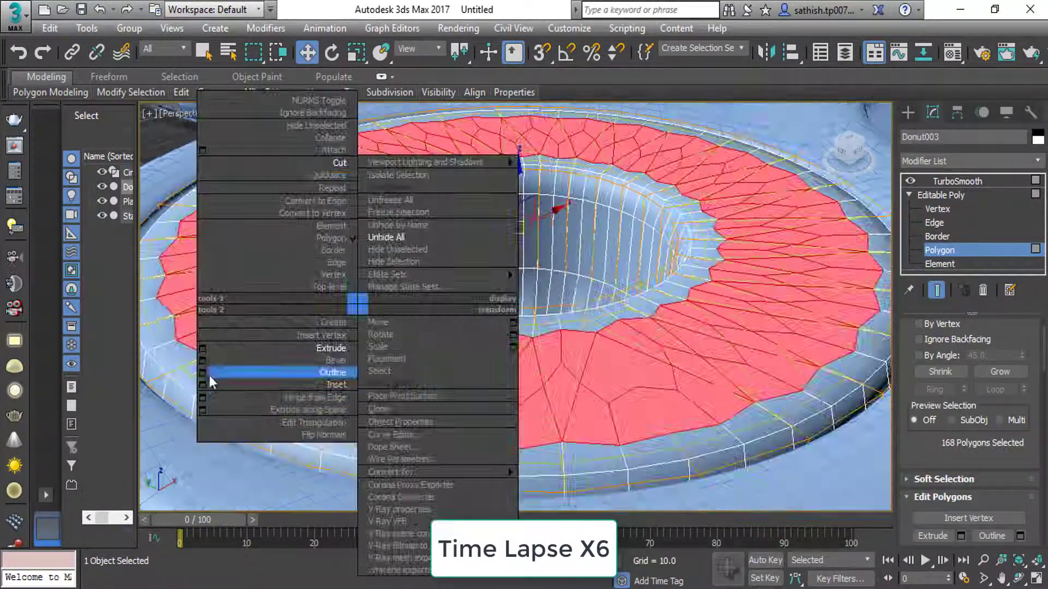
{"action": "left_click", "coordinate": [209, 373]}
{"action": "mouse_move", "coordinate": [546, 336]}
{"action": "left_mouse_down"}
{"action": "mouse_move", "coordinate": [546, 316]}
{"action": "mouse_move", "coordinate": [534, 360]}
{"action": "left_mouse_up"}
Extrude the outlined ring faces by 0.358 into a raised bearing ring.
{"action": "right_click", "coordinate": [519, 318]}
{"action": "left_click", "coordinate": [364, 362]}
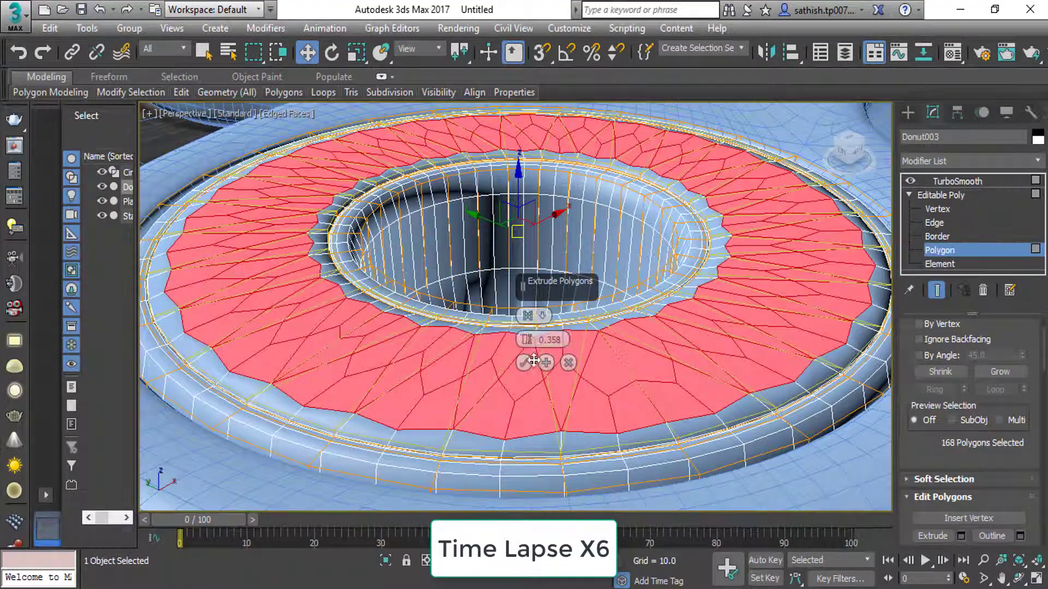
{"action": "left_click", "coordinate": [532, 362]}
{"action": "middle_click_drag", "start_coordinate": [532, 361], "coordinate": [491, 273], "text": "alt"}
Inspect the extruded bearing ring, then return Donut003 to object-level editing.
{"action": "left_click", "coordinate": [181, 92]}
{"action": "scroll", "coordinate": [491, 306], "scroll_direction": "down", "scroll_amount": 5}
{"action": "scroll", "coordinate": [373, 239], "scroll_direction": "up", "scroll_amount": 6}
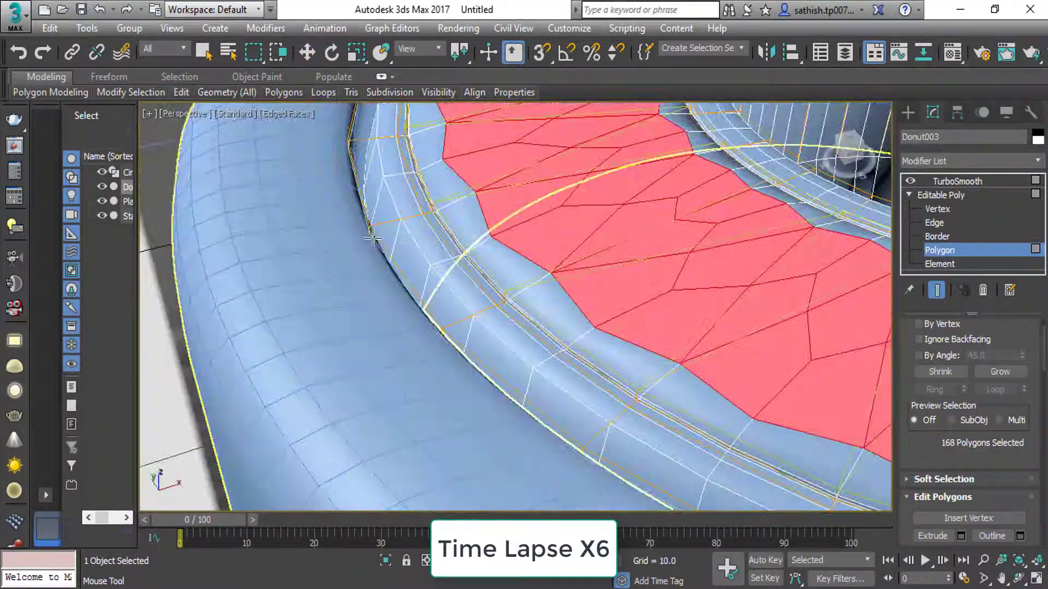
{"action": "scroll", "coordinate": [373, 238], "scroll_direction": "down", "scroll_amount": 5}
{"action": "scroll", "coordinate": [467, 350], "scroll_direction": "up", "scroll_amount": 5}
{"action": "scroll", "coordinate": [467, 360], "scroll_direction": "down", "scroll_amount": 5}
{"action": "mouse_move", "coordinate": [468, 360]}
{"action": "middle_mouse_down"}
{"action": "mouse_move", "coordinate": [288, 376]}
{"action": "mouse_move", "coordinate": [491, 273]}
{"action": "middle_mouse_up"}
{"action": "scroll", "coordinate": [464, 356], "scroll_direction": "up", "scroll_amount": 3}
{"action": "scroll", "coordinate": [464, 356], "scroll_direction": "down", "scroll_amount": 4}
{"action": "scroll", "coordinate": [463, 356], "scroll_direction": "up", "scroll_amount": 6}
{"action": "scroll", "coordinate": [288, 375], "scroll_direction": "down", "scroll_amount": 6}
{"action": "scroll", "coordinate": [491, 273], "scroll_direction": "up", "scroll_amount": 2}
{"action": "left_click", "coordinate": [940, 195]}
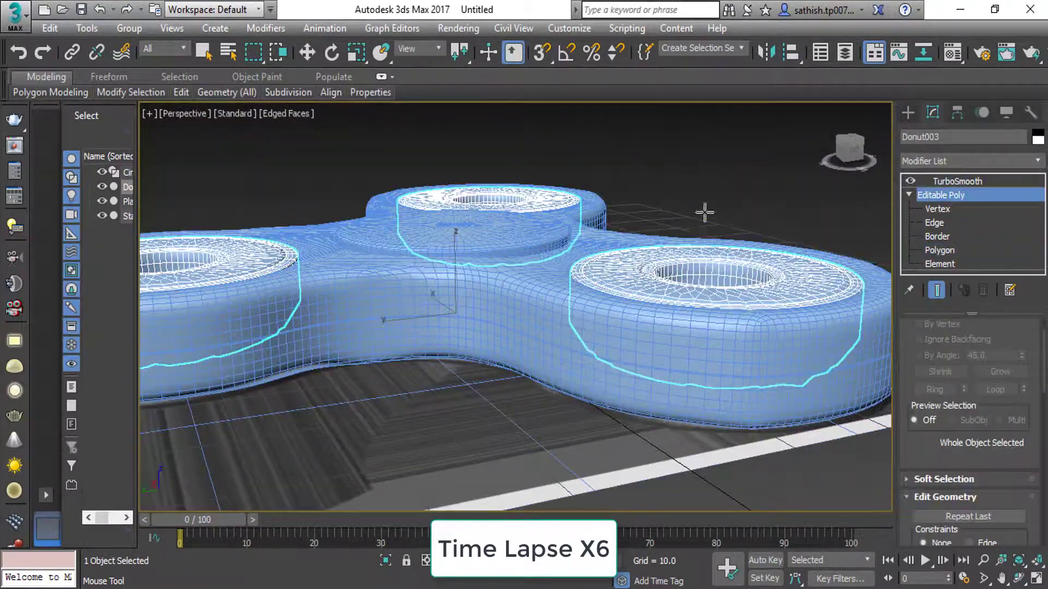
In a wireframe Top view, select Star001 and enter its vertex editing.
{"action": "key", "text": "t"}
{"action": "left_click", "coordinate": [971, 190]}
{"action": "left_click", "coordinate": [940, 223]}
{"action": "key", "text": "1"}
{"action": "scroll", "coordinate": [499, 354], "scroll_direction": "up", "scroll_amount": 5}
{"action": "key", "text": "w"}
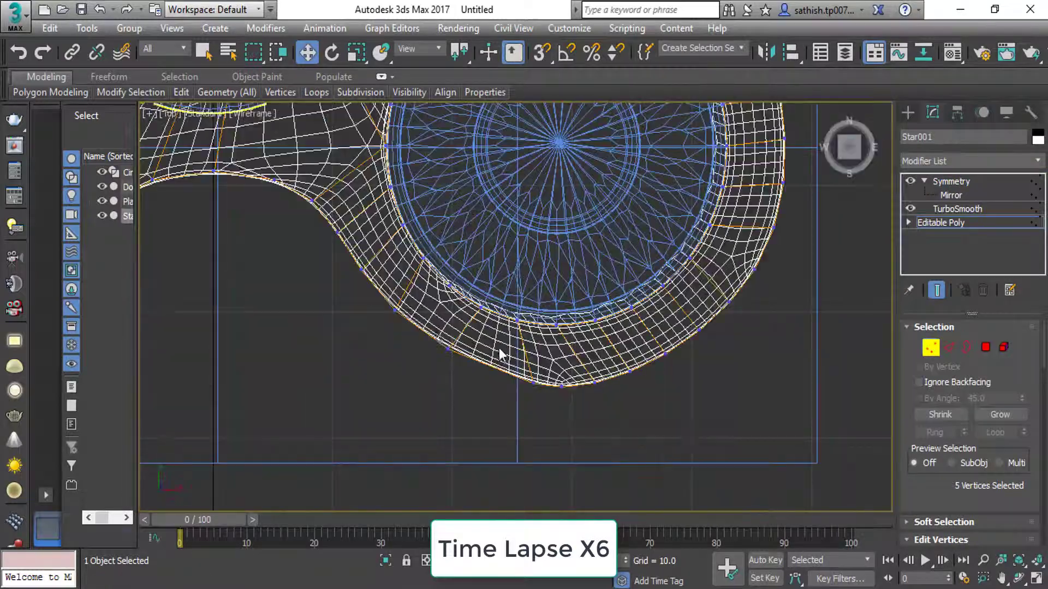
{"action": "scroll", "coordinate": [499, 355], "scroll_direction": "up", "scroll_amount": 2}
{"action": "scroll", "coordinate": [572, 350], "scroll_direction": "down", "scroll_amount": 3}
{"action": "scroll", "coordinate": [479, 360], "scroll_direction": "up", "scroll_amount": 3}
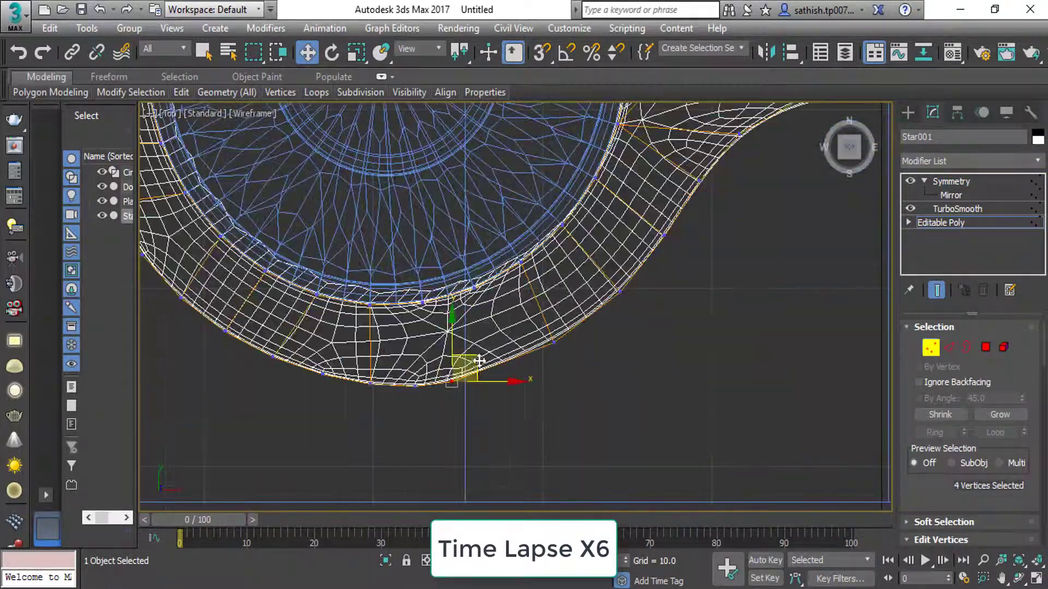
{"action": "scroll", "coordinate": [407, 386], "scroll_direction": "down", "scroll_amount": 3}
{"action": "scroll", "coordinate": [427, 310], "scroll_direction": "up", "scroll_amount": 3}
{"action": "scroll", "coordinate": [428, 272], "scroll_direction": "down", "scroll_amount": 2}
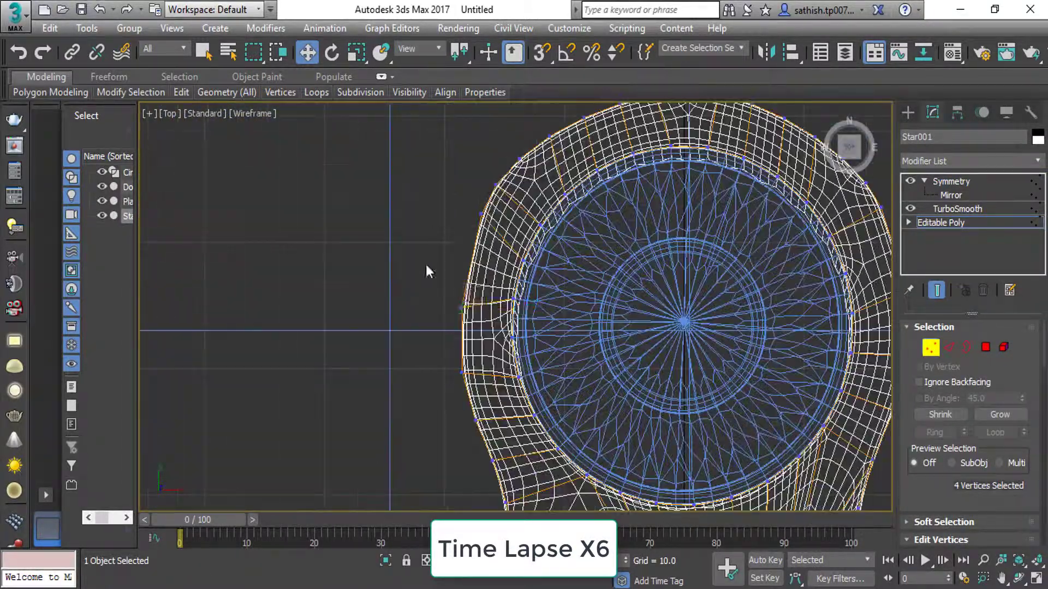
{"action": "scroll", "coordinate": [489, 210], "scroll_direction": "up", "scroll_amount": 2}
{"action": "scroll", "coordinate": [492, 288], "scroll_direction": "down", "scroll_amount": 3}
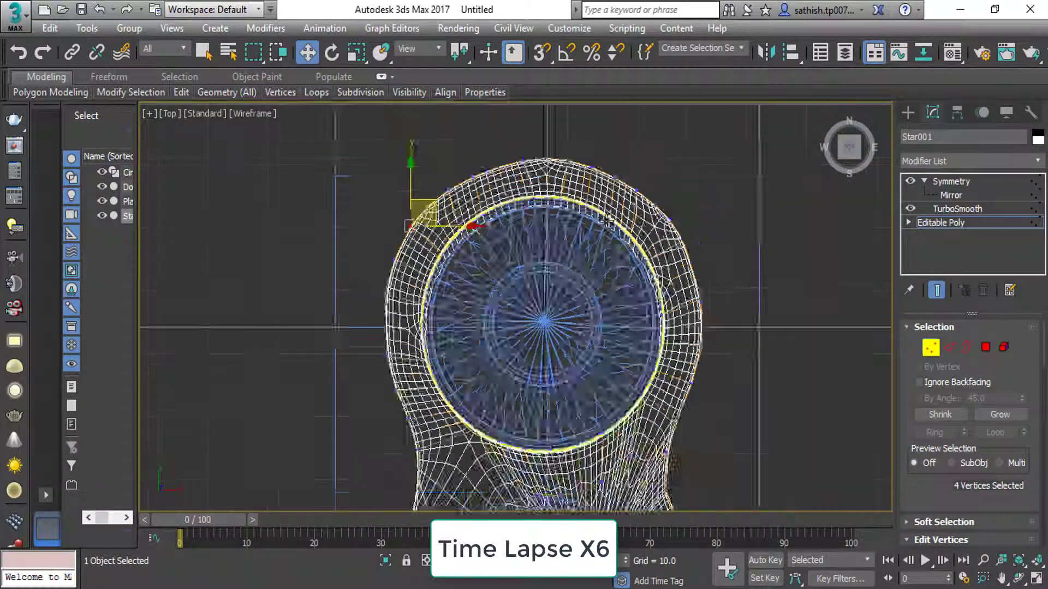
{"action": "scroll", "coordinate": [425, 211], "scroll_direction": "up", "scroll_amount": 3}
{"action": "scroll", "coordinate": [483, 206], "scroll_direction": "down", "scroll_amount": 2}
Select more rim vertices around the bearing lobes and nudge them into shape.
{"action": "left_click", "coordinate": [484, 205], "text": "ctrl"}
{"action": "scroll", "coordinate": [635, 186], "scroll_direction": "up", "scroll_amount": 3}
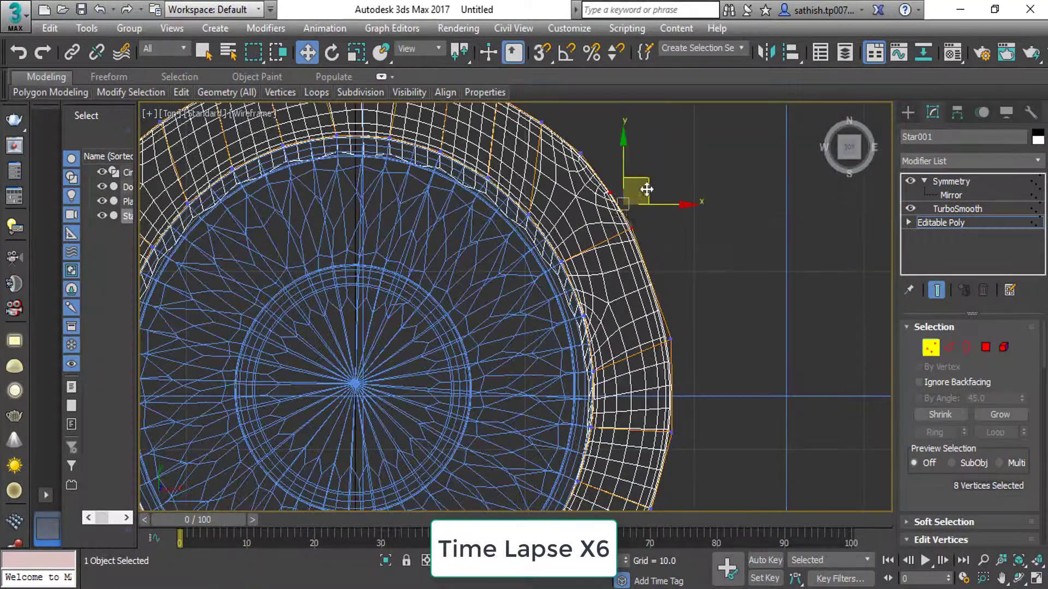
{"action": "scroll", "coordinate": [607, 220], "scroll_direction": "down", "scroll_amount": 1}
{"action": "scroll", "coordinate": [613, 369], "scroll_direction": "down", "scroll_amount": 2}
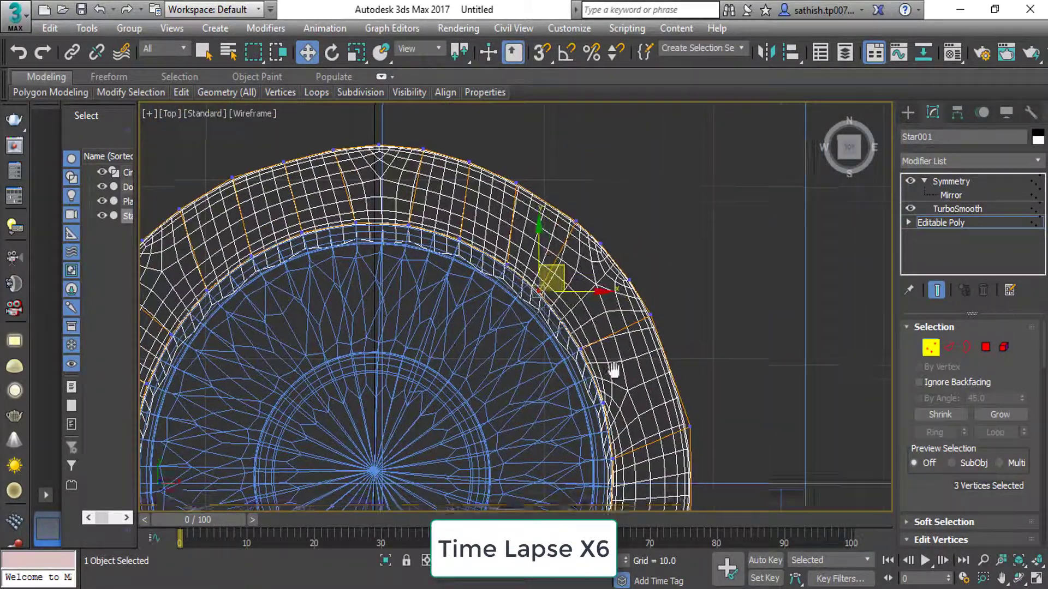
{"action": "scroll", "coordinate": [608, 323], "scroll_direction": "down", "scroll_amount": 1}
{"action": "scroll", "coordinate": [483, 345], "scroll_direction": "up", "scroll_amount": 3}
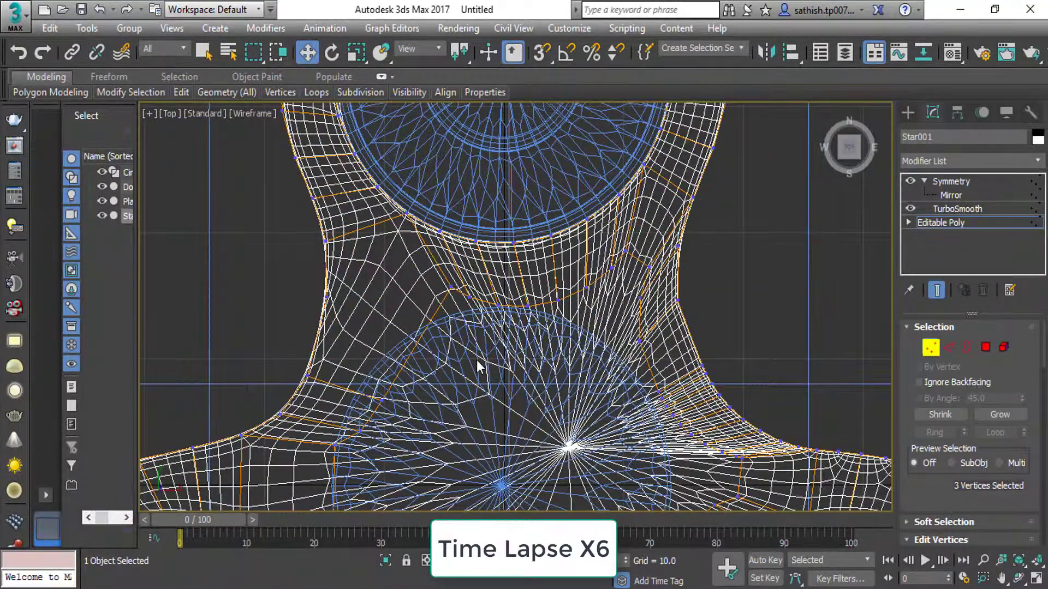
Switch back to Perspective view and select Star001's Symmetry modifier.
{"action": "key", "text": "p"}
{"action": "middle_click_drag", "start_coordinate": [477, 360], "coordinate": [476, 306], "text": "alt"}
{"action": "left_click", "coordinate": [951, 181]}
Select the bearing ring Donut003 and add a Symmetry modifier.
{"action": "scroll", "coordinate": [593, 343], "scroll_direction": "up", "scroll_amount": 3}
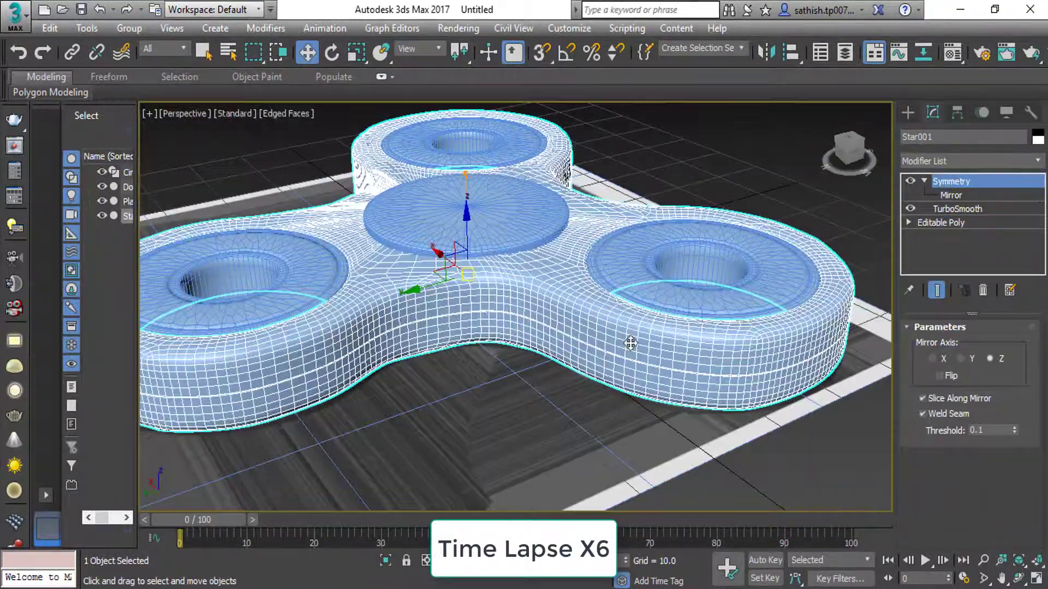
{"action": "left_click", "coordinate": [633, 262]}
{"action": "scroll", "coordinate": [633, 262], "scroll_direction": "up", "scroll_amount": 2}
{"action": "left_click", "coordinate": [971, 161]}
{"action": "left_click", "coordinate": [947, 397]}
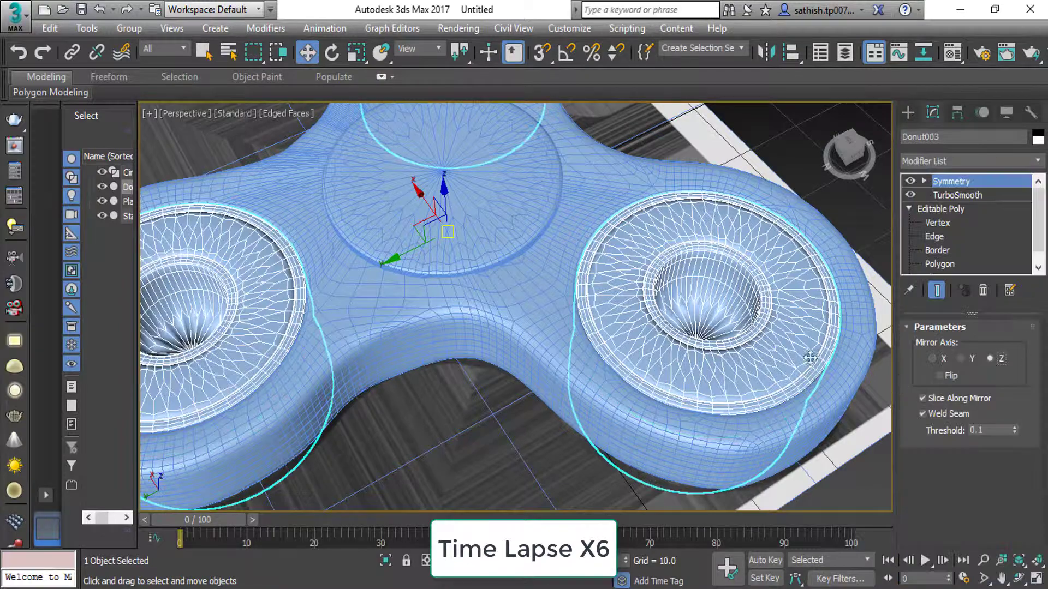
{"action": "key", "text": "1"}
Turn off Edged Faces with F4 and select all the spinner objects.
{"action": "mouse_move", "coordinate": [742, 322]}
{"action": "middle_mouse_down", "text": "alt"}
{"action": "mouse_move", "coordinate": [563, 231]}
{"action": "mouse_move", "coordinate": [634, 364]}
{"action": "mouse_move", "coordinate": [597, 355]}
{"action": "mouse_move", "coordinate": [795, 357]}
{"action": "middle_mouse_up", "text": "alt"}
{"action": "scroll", "coordinate": [604, 257], "scroll_direction": "down", "scroll_amount": 5}
{"action": "key", "text": "ctrl+d"}
{"action": "key", "text": "F4"}
{"action": "key", "text": "alt+w"}
{"action": "key", "text": "alt+w"}
{"action": "scroll", "coordinate": [794, 358], "scroll_direction": "down", "scroll_amount": 5}
{"action": "key", "text": "ctrl+z"}
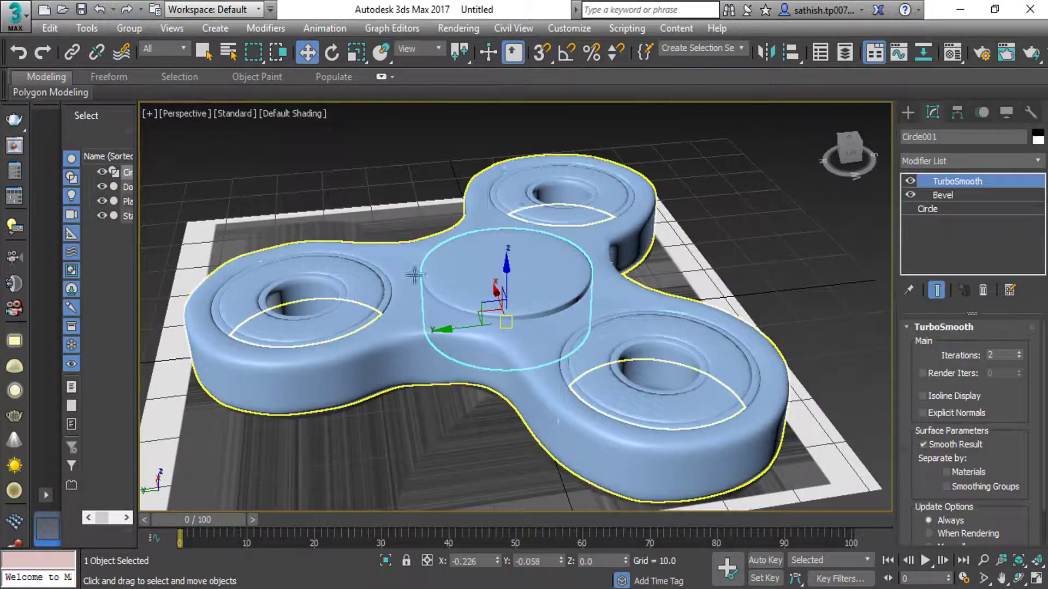
{"action": "key", "text": "ctrl+z"}
{"action": "key", "text": "ctrl+z"}
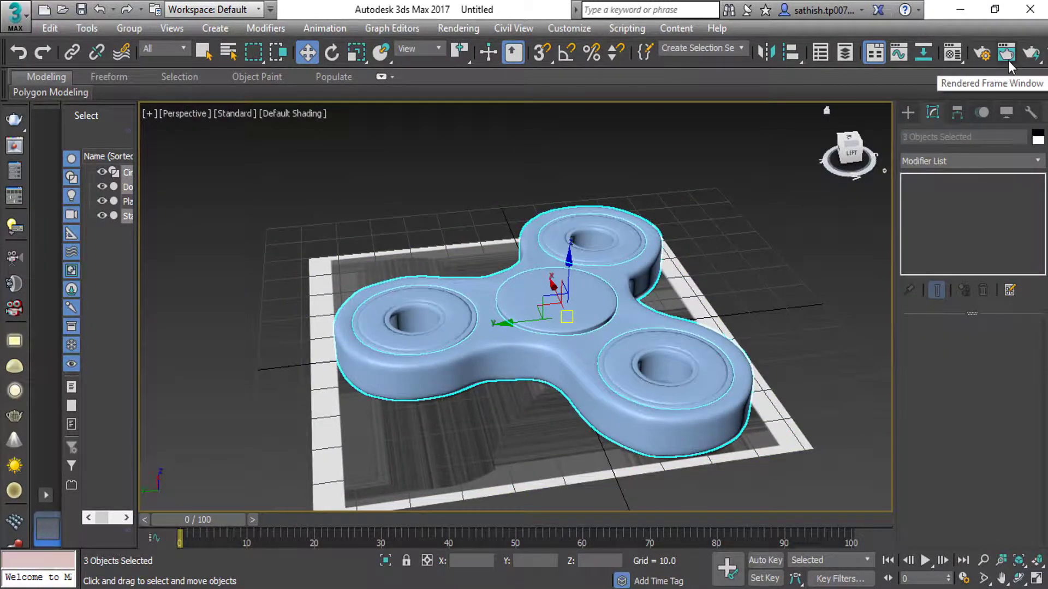
Set the spinner objects' colour to grey, then open Circle001's Bevel settings.
{"action": "middle_click_drag", "start_coordinate": [660, 216], "coordinate": [647, 214], "text": "alt"}
{"action": "left_click", "coordinate": [1038, 137]}
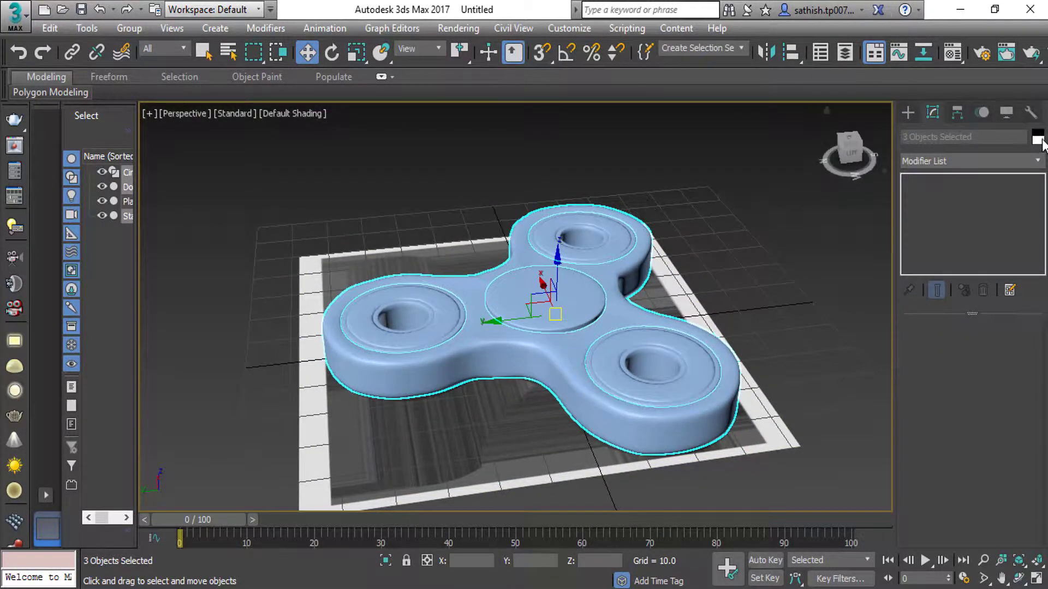
{"action": "left_click", "coordinate": [493, 288]}
{"action": "left_click", "coordinate": [601, 392]}
{"action": "left_click", "coordinate": [719, 302]}
{"action": "scroll", "coordinate": [634, 345], "scroll_direction": "up", "scroll_amount": 5}
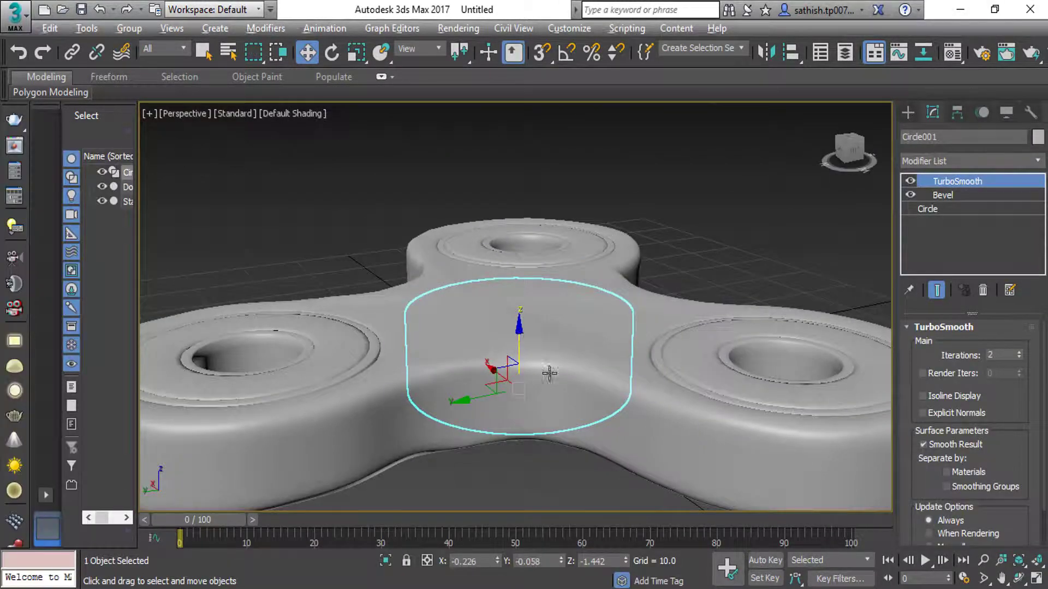
{"action": "left_click", "coordinate": [943, 195]}
{"action": "left_click_drag", "start_coordinate": [1024, 466], "coordinate": [1024, 421]}
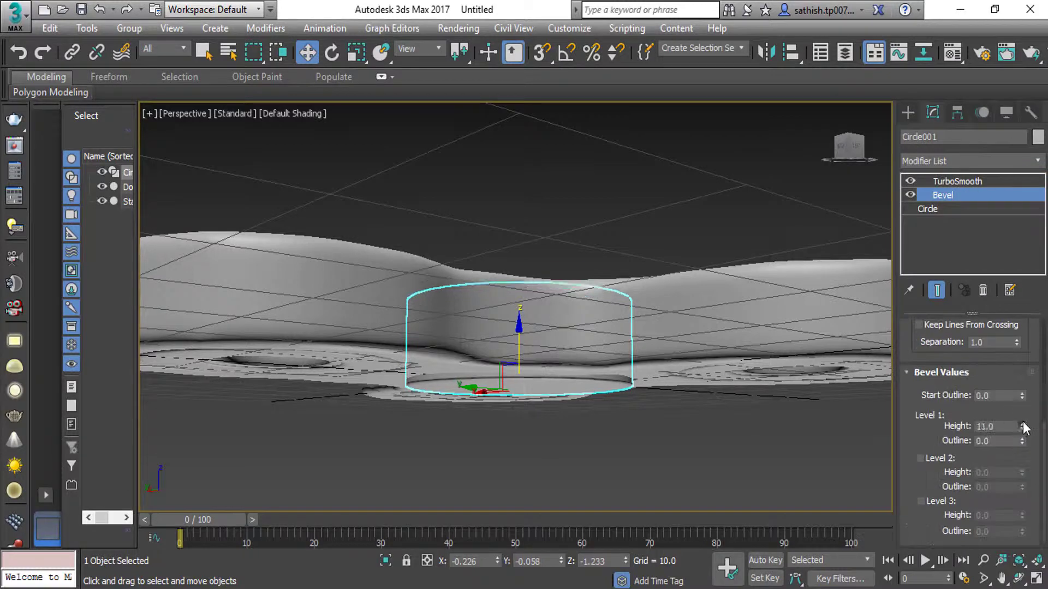